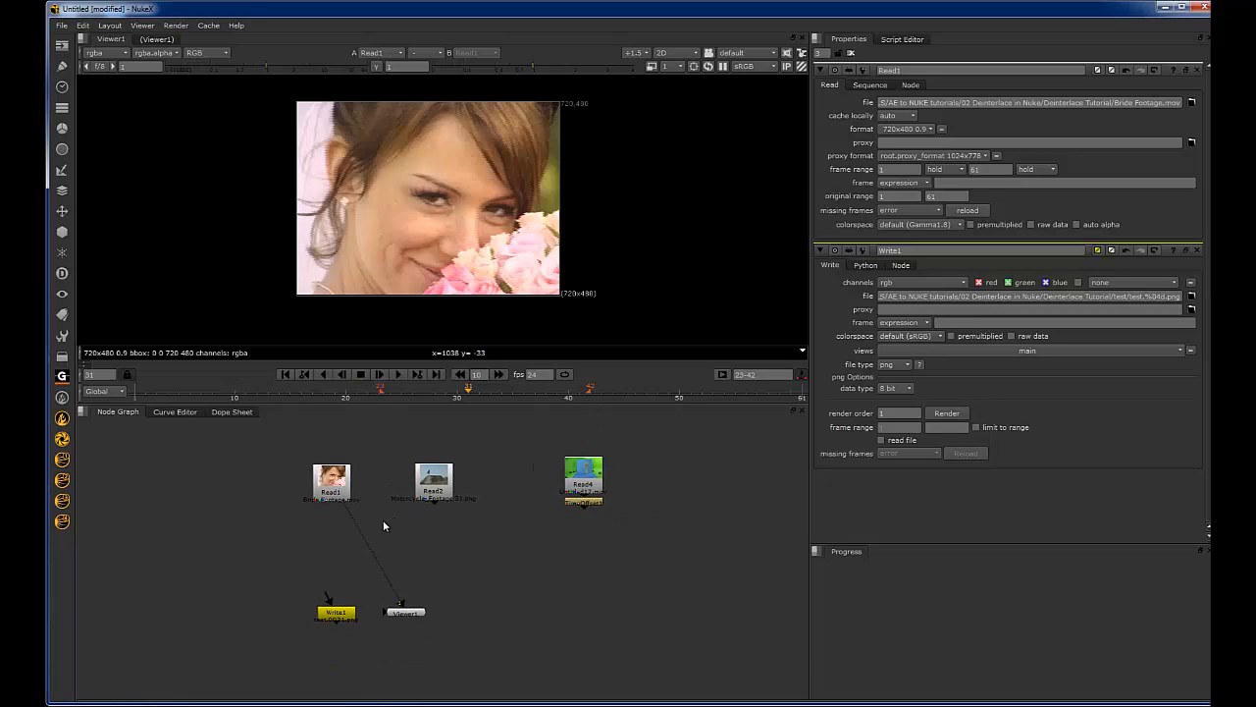
pyautogui.scroll(2, 397, 503)
# Step: Tidy the Read nodes in the Node Graph and preview the bride and motorcycle clips
pyautogui.moveTo(481, 514); pyautogui.dragTo(492, 505)
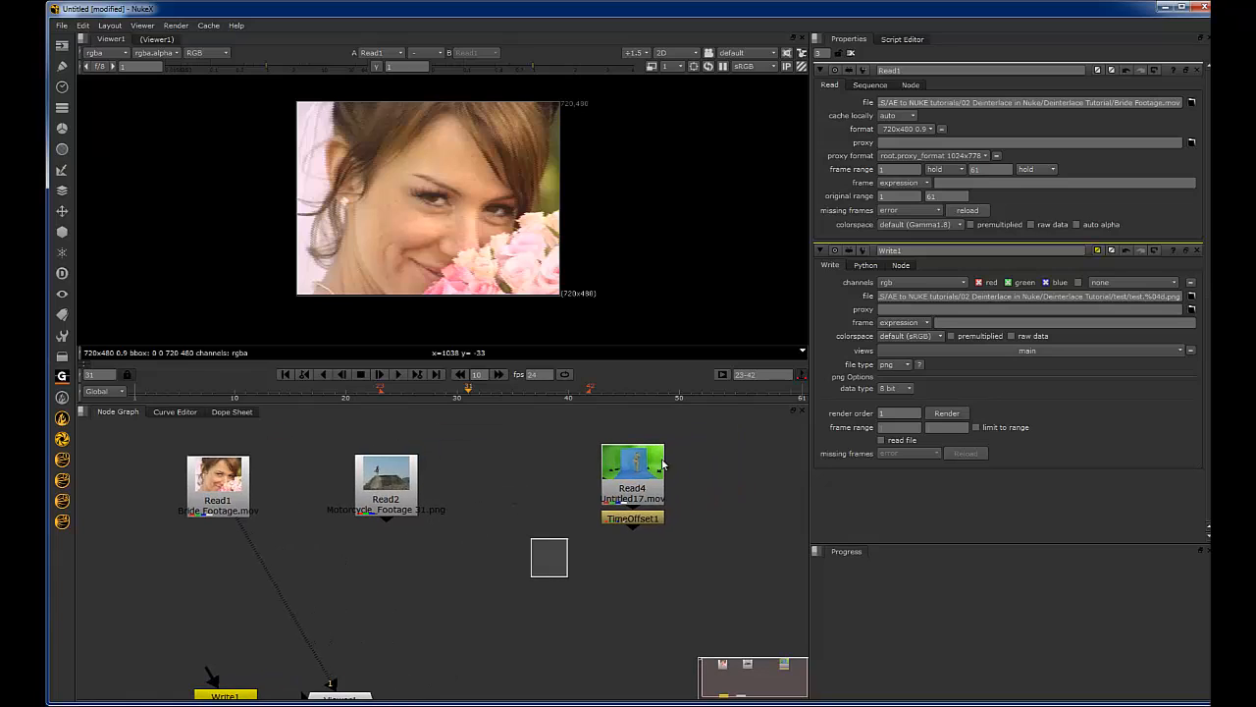
pyautogui.moveTo(638, 469); pyautogui.dragTo(569, 483)
pyautogui.scroll(-1, 365, 527)
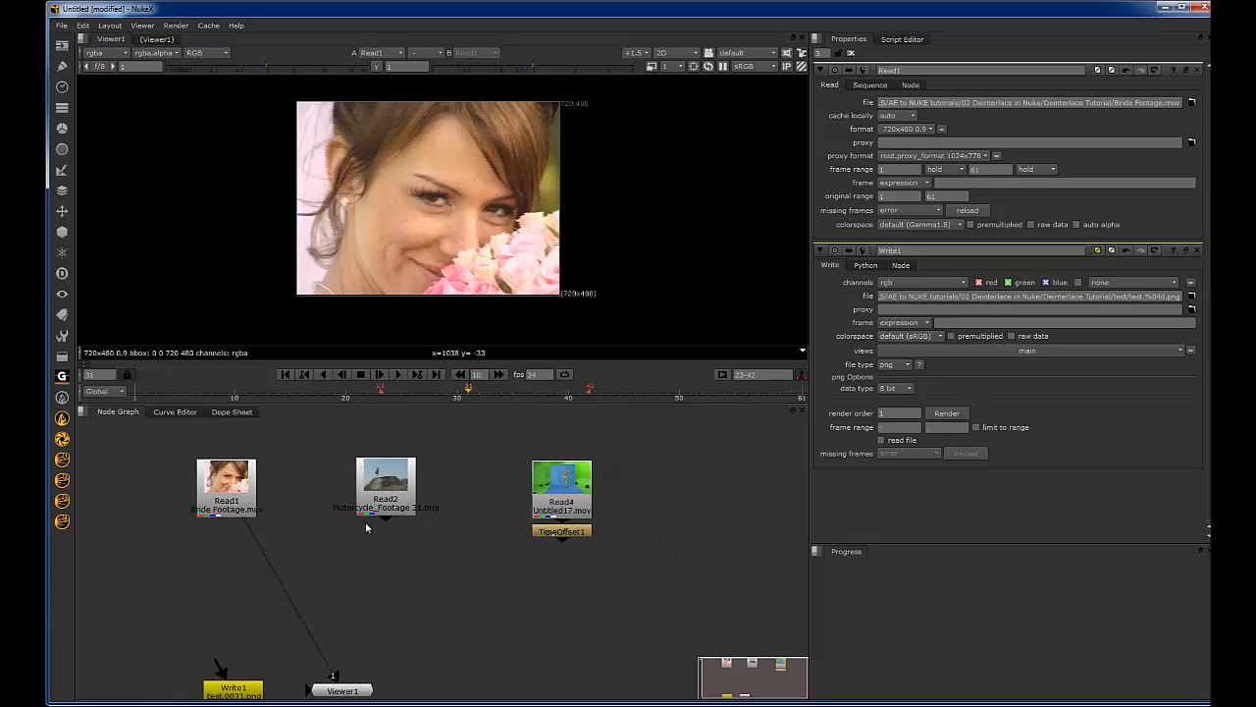
pyautogui.scroll(2, 362, 548)
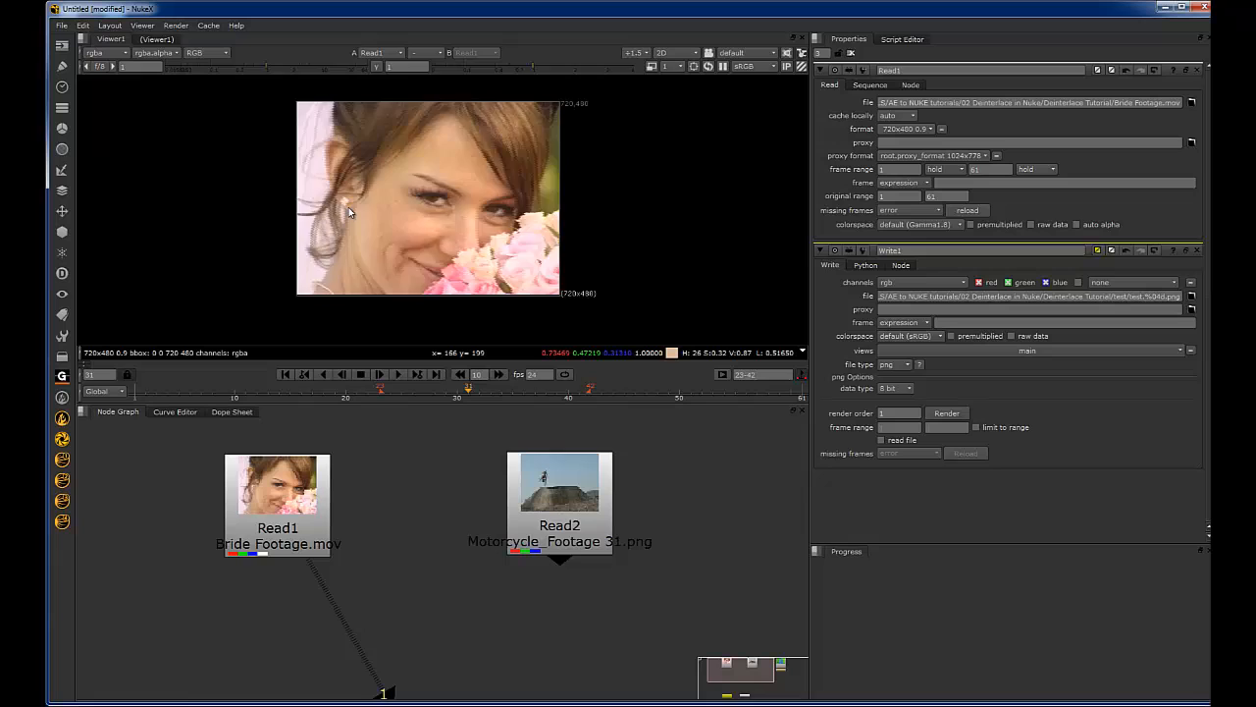
pyautogui.scroll(2, 349, 207)
pyautogui.scroll(2, 393, 228)
pyautogui.moveTo(317, 488); pyautogui.dragTo(342, 491)
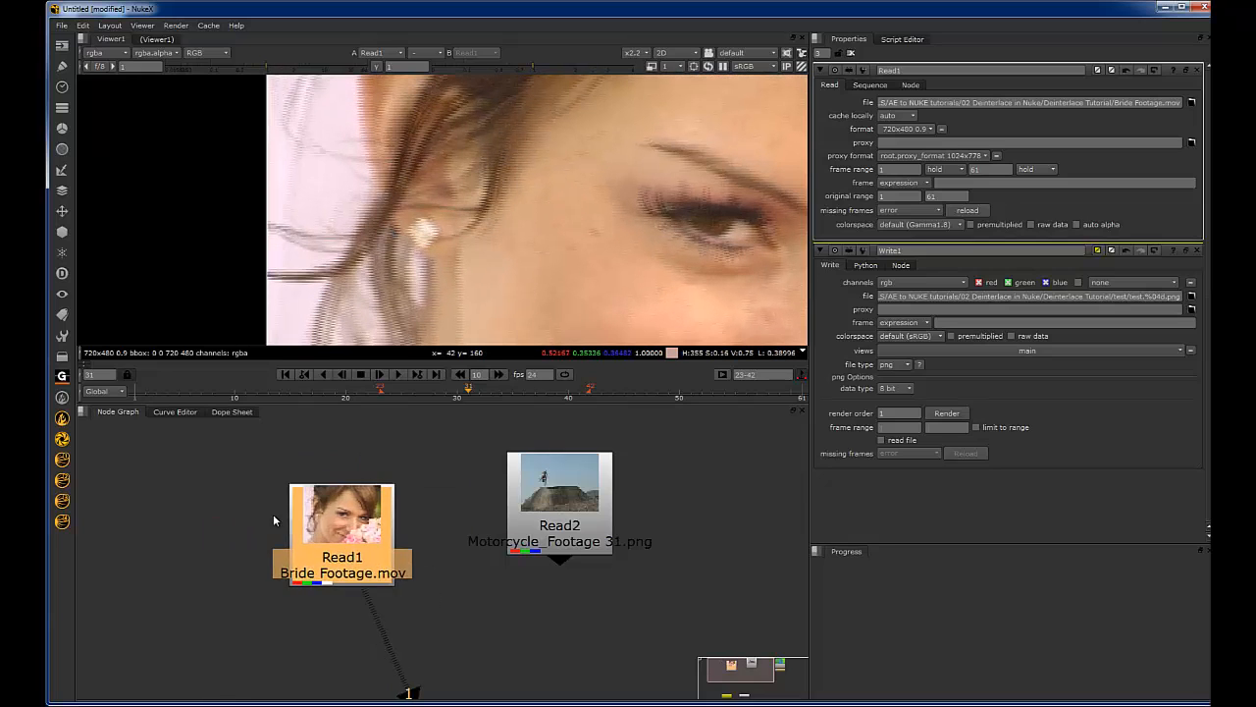
pyautogui.click(312, 527)
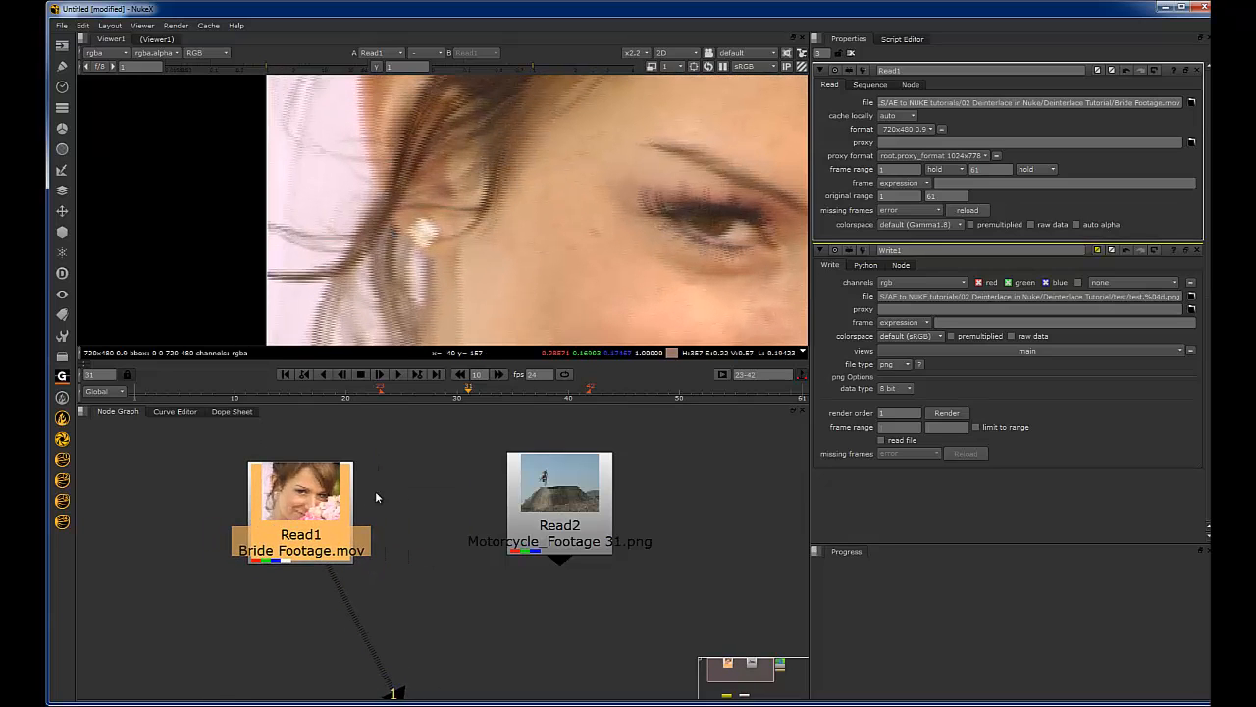
pyautogui.scroll(-2, 375, 491)
pyautogui.click(414, 529)
pyautogui.press('1')
pyautogui.scroll(2, 561, 239)
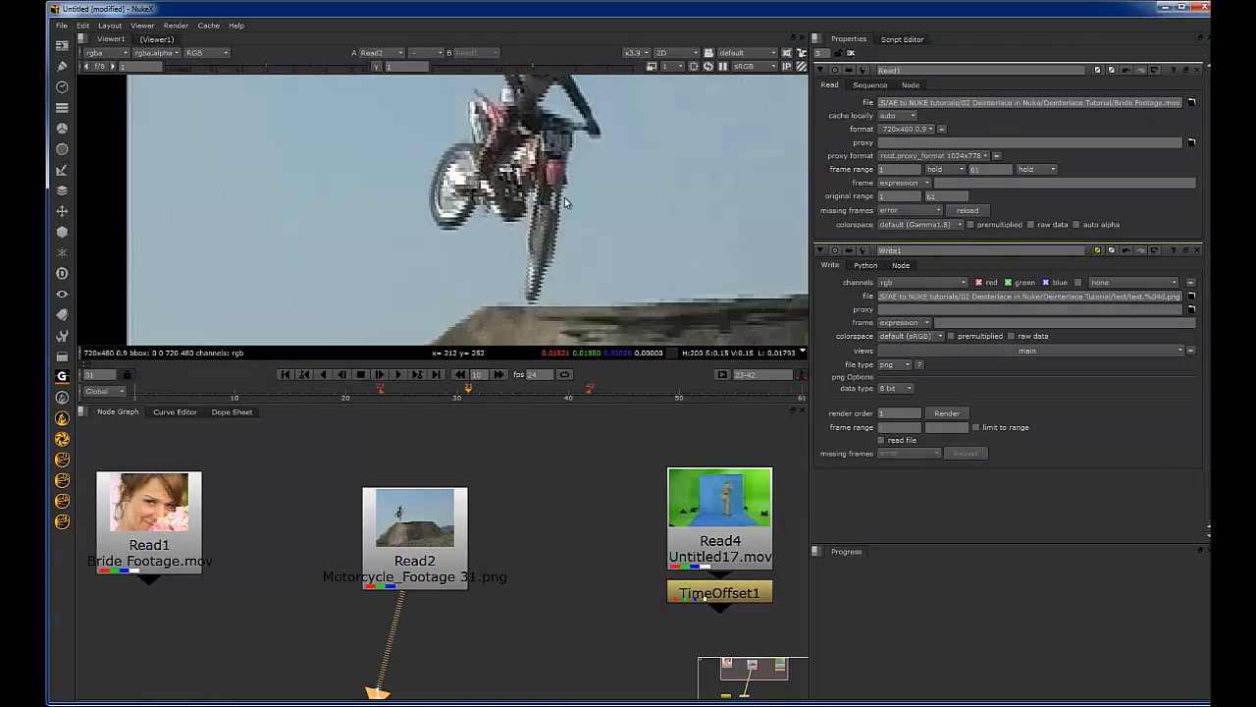
pyautogui.scroll(2, 540, 245)
pyautogui.moveTo(432, 533); pyautogui.dragTo(430, 525)
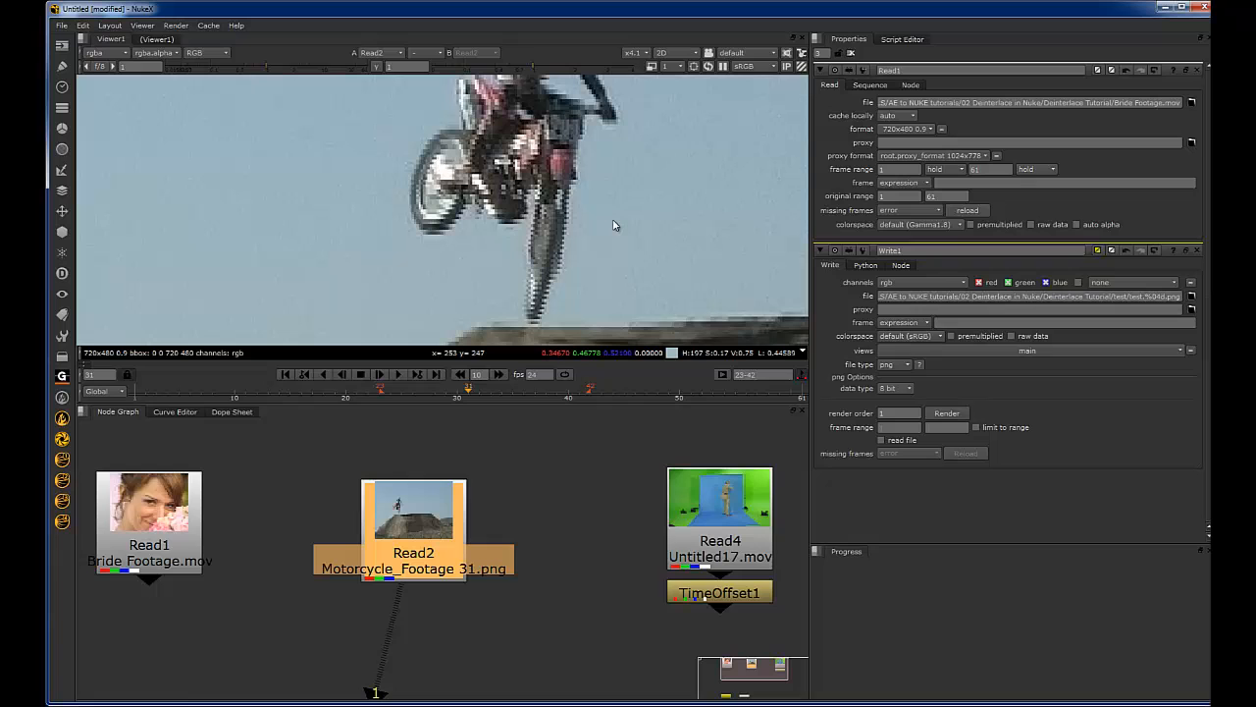
pyautogui.scroll(-3, 650, 491)
# Step: Preview the green-screen footage through TimeOffset1, then the bride clip at frame 36
pyautogui.click(648, 579)
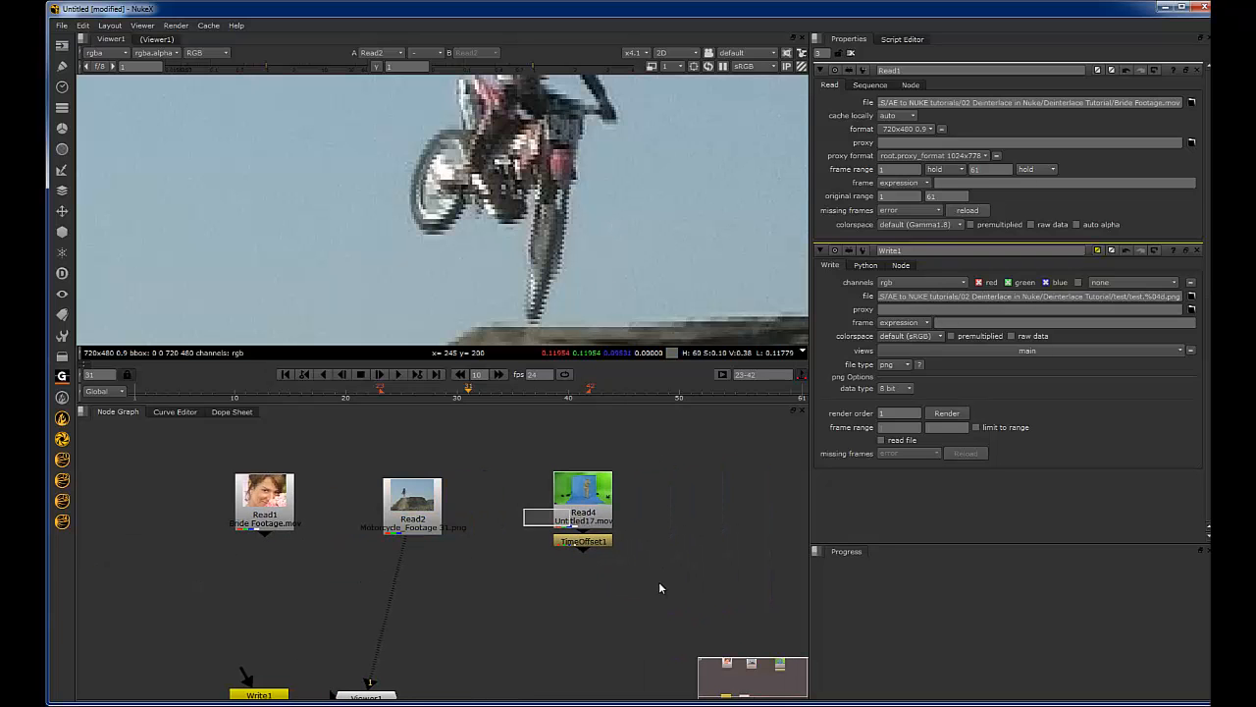
pyautogui.press('1')
pyautogui.scroll(-3, 636, 229)
pyautogui.scroll(2, 494, 253)
pyautogui.scroll(1, 584, 213)
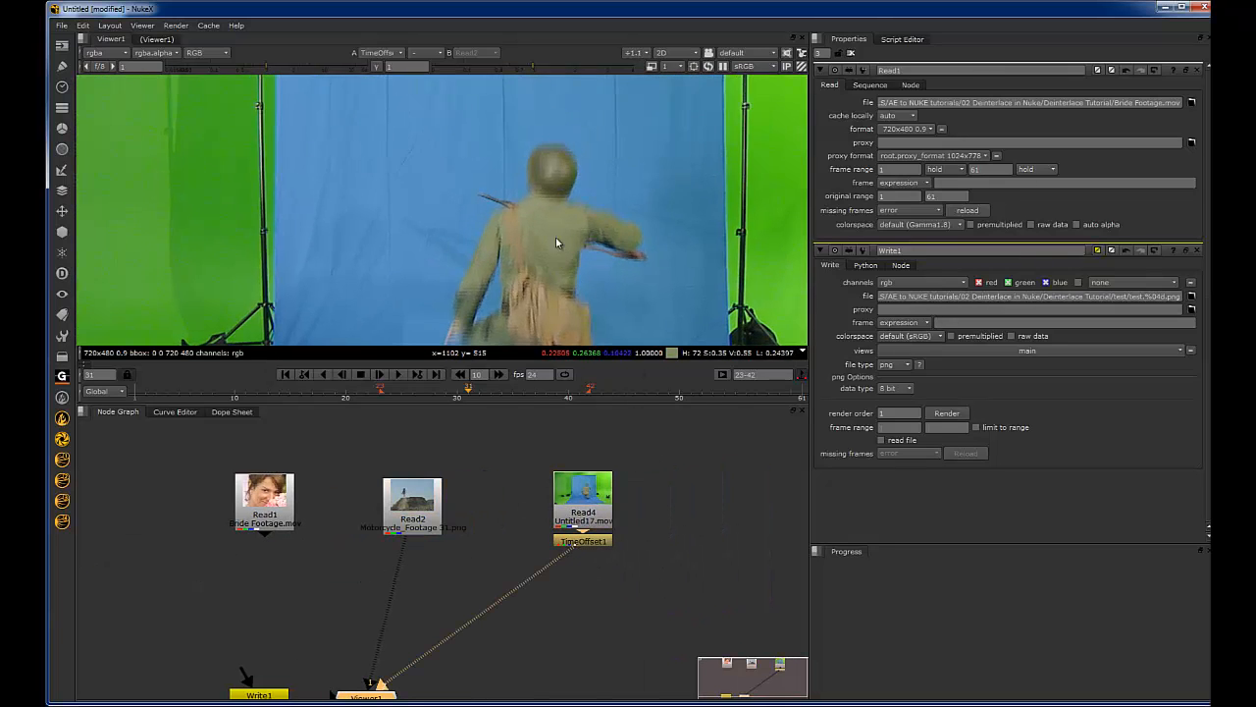
pyautogui.scroll(2, 557, 241)
pyautogui.scroll(-2, 579, 255)
pyautogui.scroll(2, 576, 250)
pyautogui.scroll(-1, 577, 275)
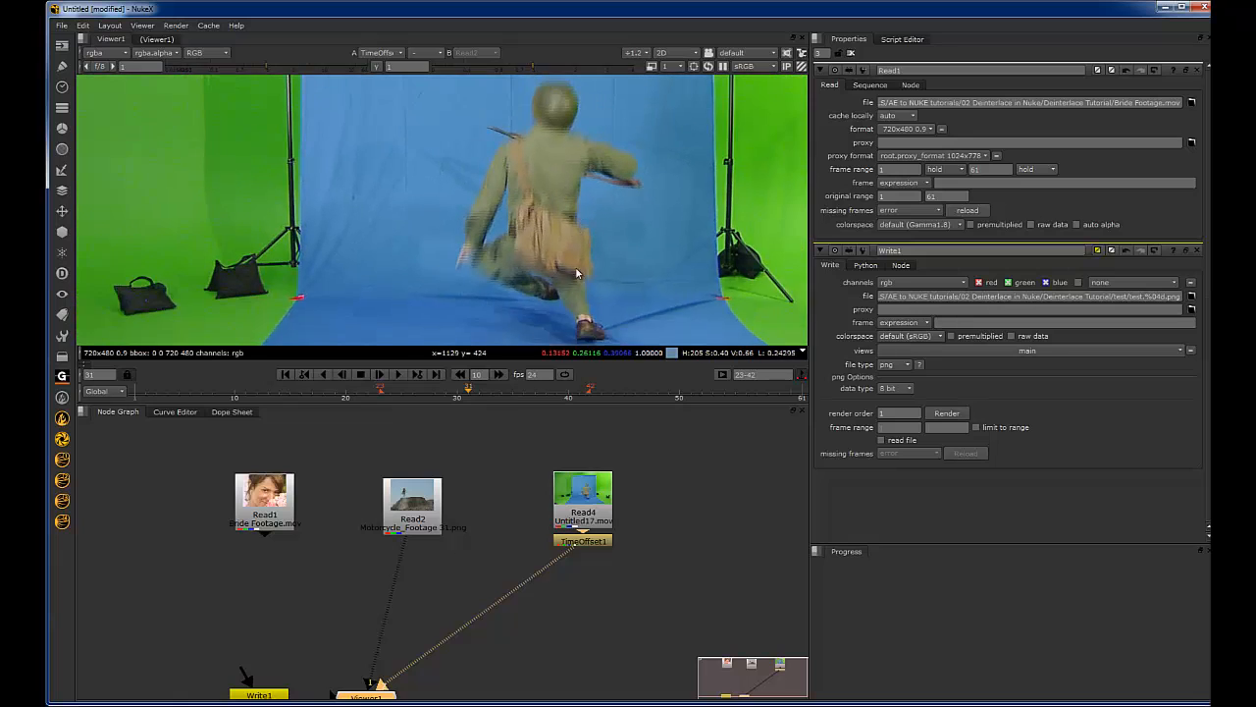
pyautogui.scroll(-1, 577, 275)
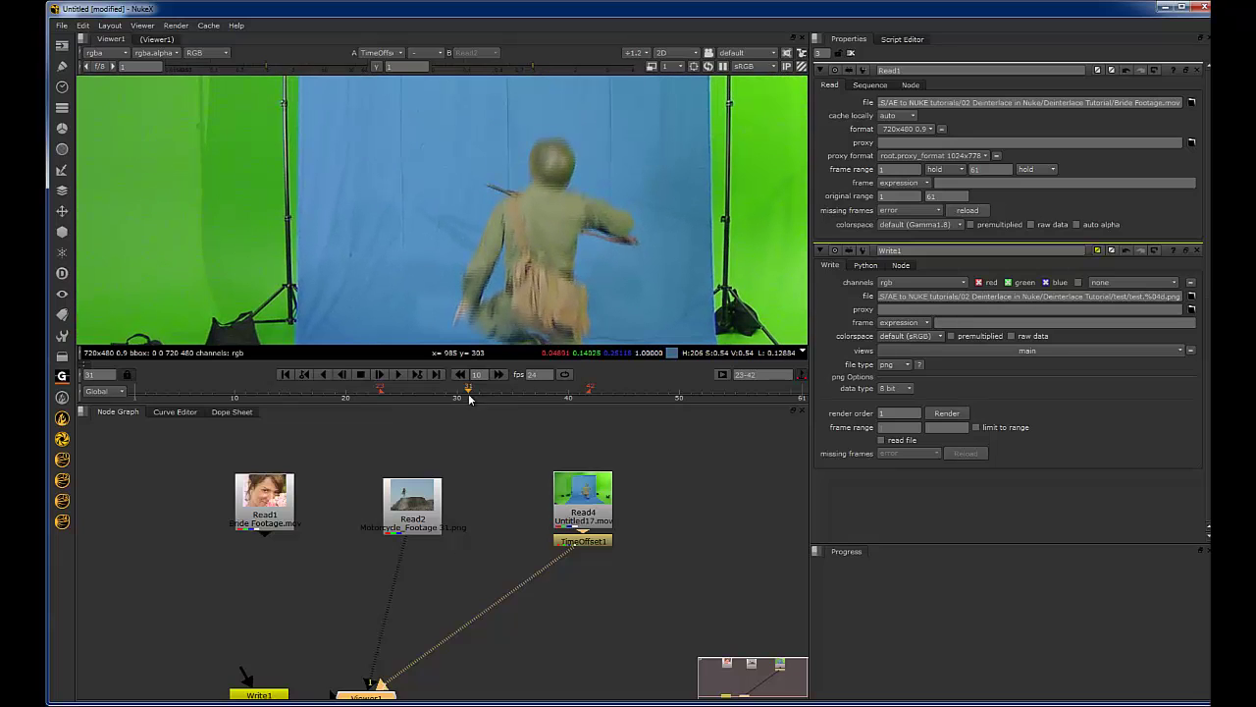
pyautogui.click(518, 395)
pyautogui.scroll(-2, 303, 501)
pyautogui.press('1')
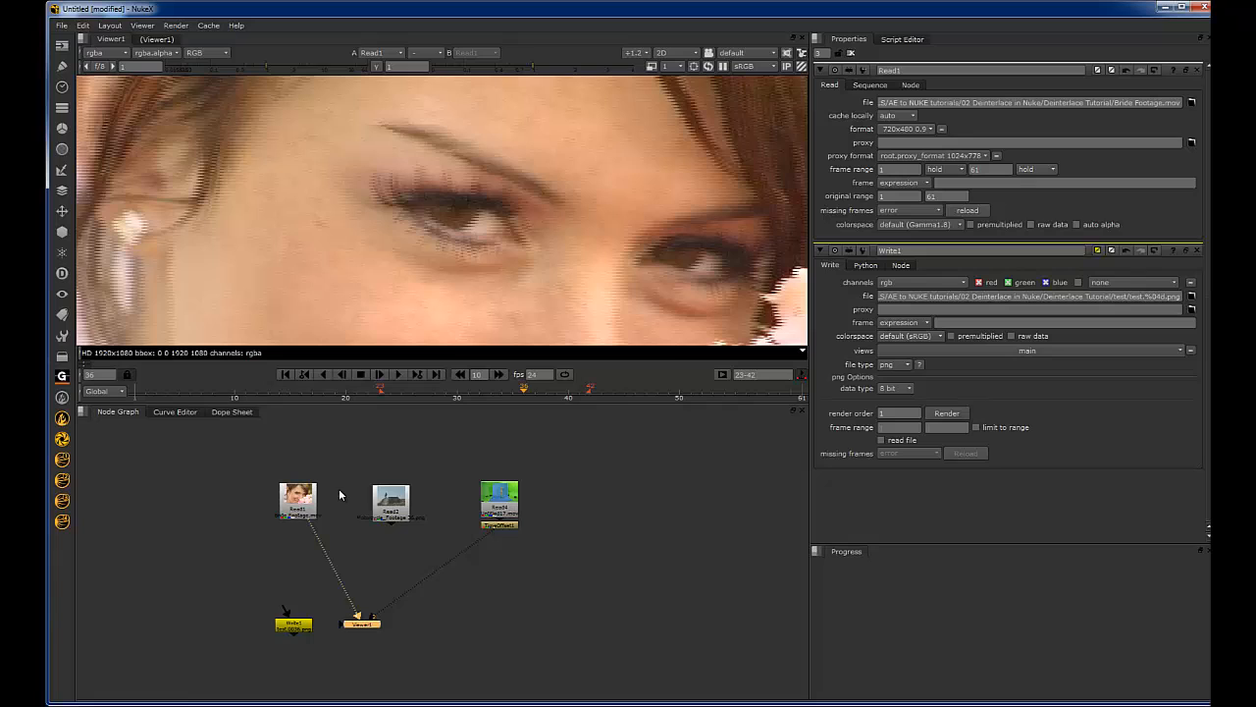
pyautogui.scroll(-3, 577, 181)
pyautogui.scroll(2, 530, 278)
pyautogui.scroll(2, 530, 277)
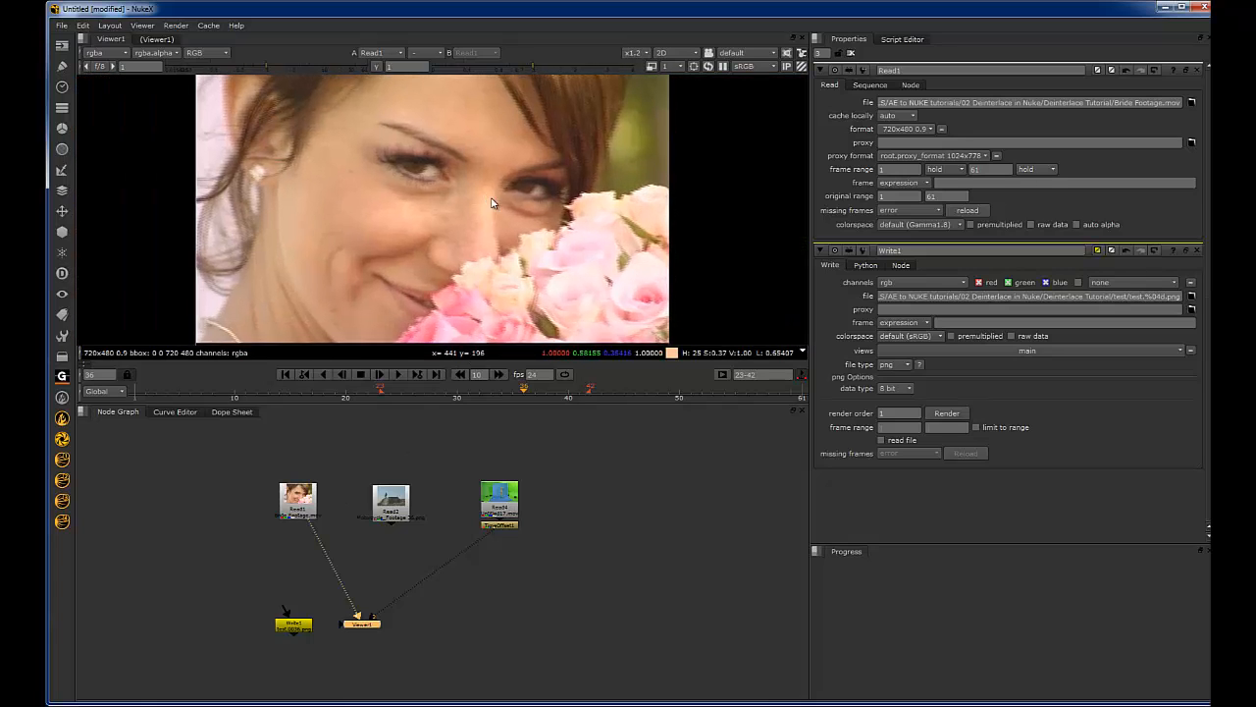
pyautogui.scroll(-1, 530, 278)
pyautogui.scroll(2, 302, 555)
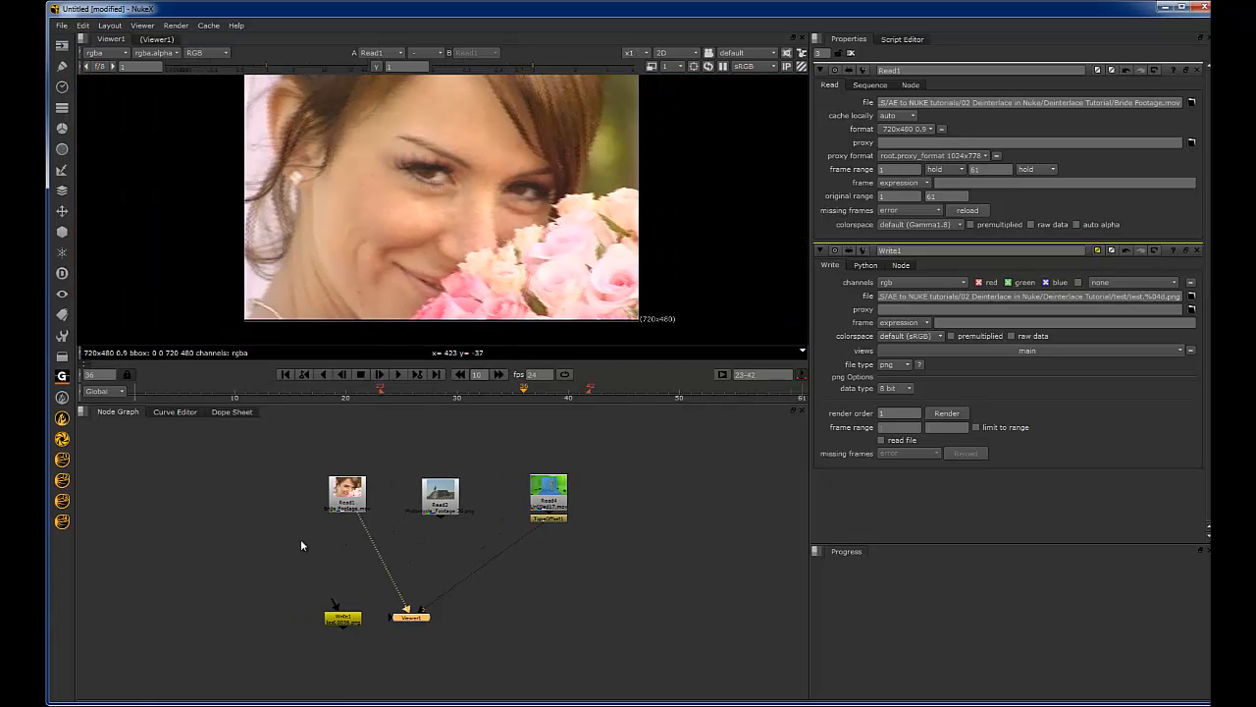
pyautogui.scroll(2, 300, 549)
# Step: Add a Deinterlacer_v02 gizmo below the Bride Footage read and bring up its settings
pyautogui.click(63, 337)
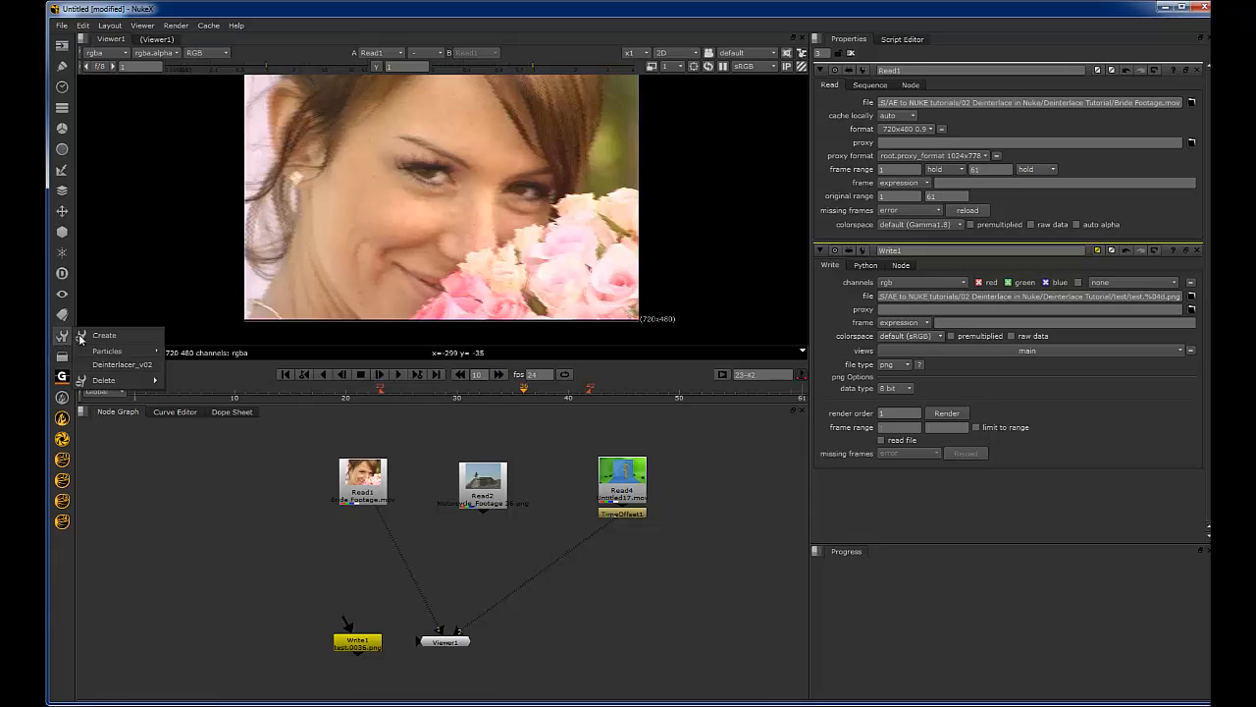
pyautogui.click(132, 368)
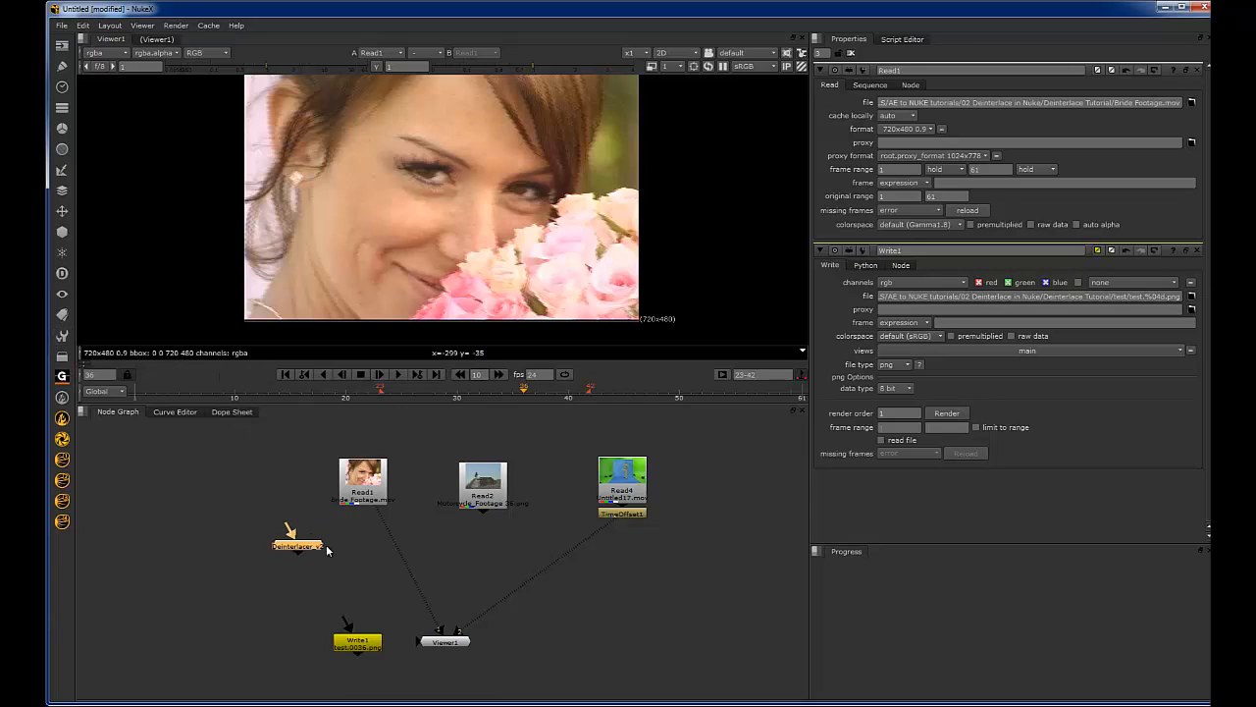
pyautogui.scroll(2, 358, 529)
pyautogui.moveTo(304, 545)
pyautogui.mouseDown()
pyautogui.moveTo(403, 552)
pyautogui.moveTo(375, 559)
pyautogui.mouseUp()
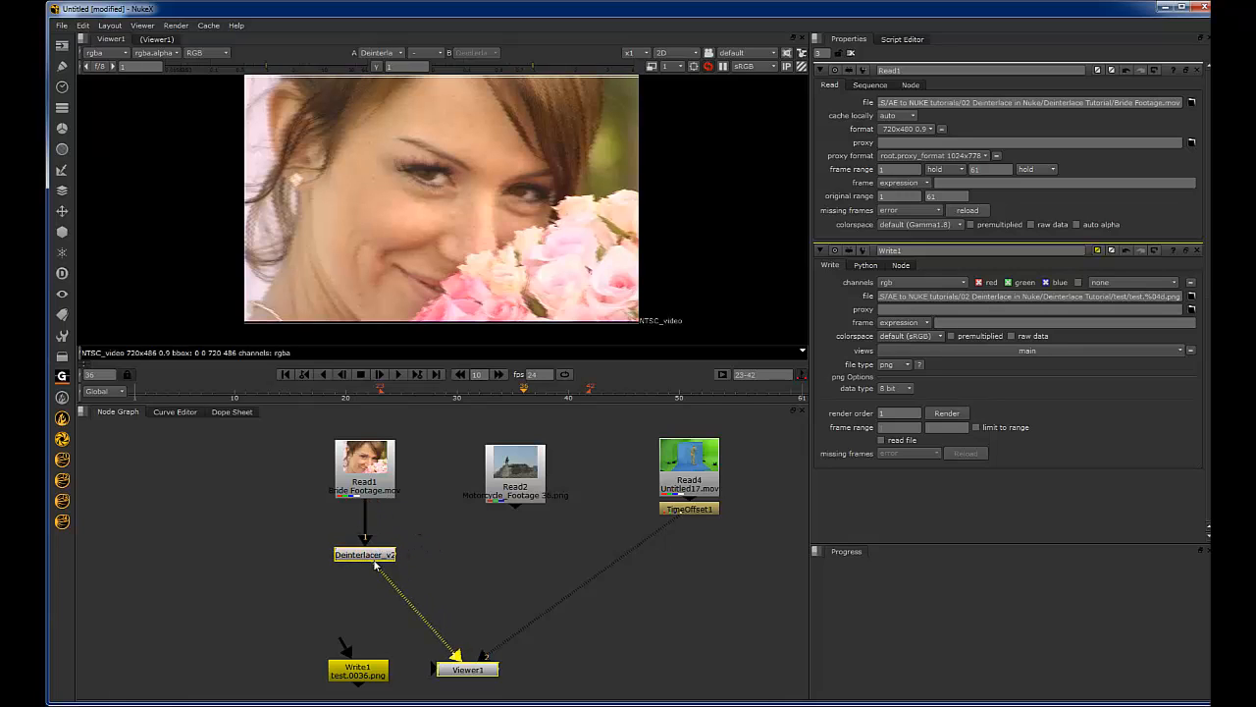
pyautogui.doubleClick(365, 554)
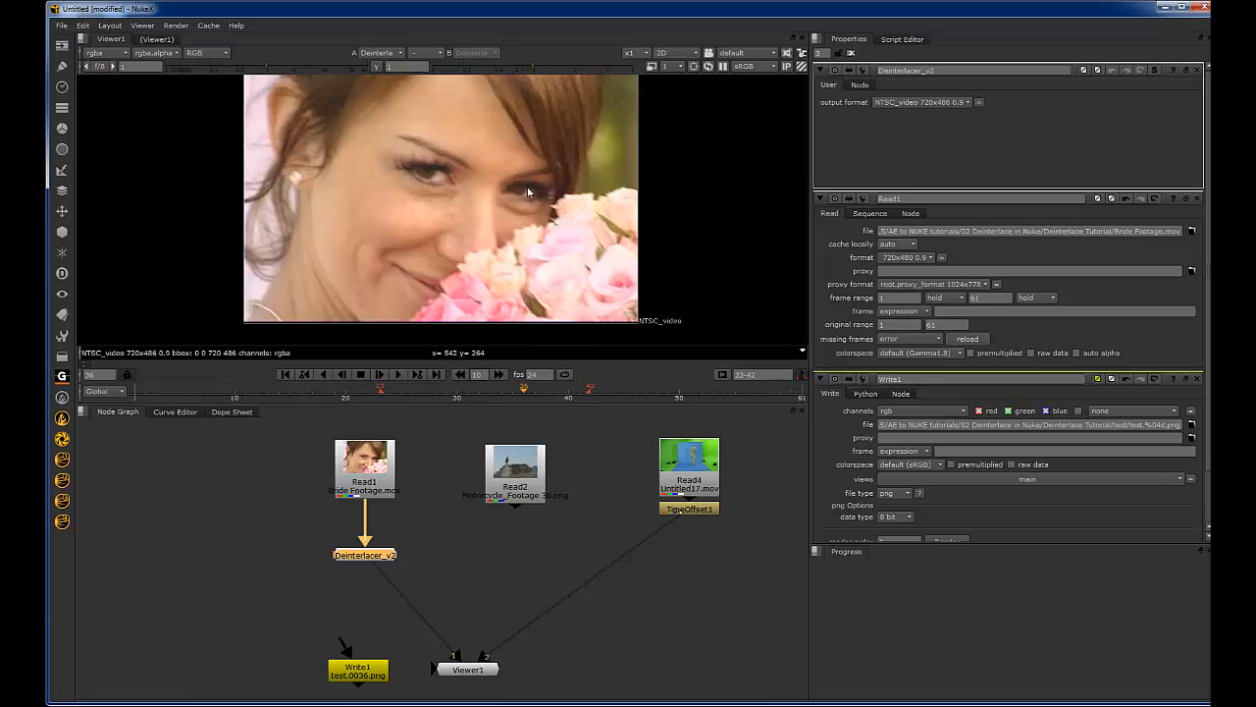
pyautogui.scroll(-3, 496, 214)
pyautogui.scroll(1, 535, 194)
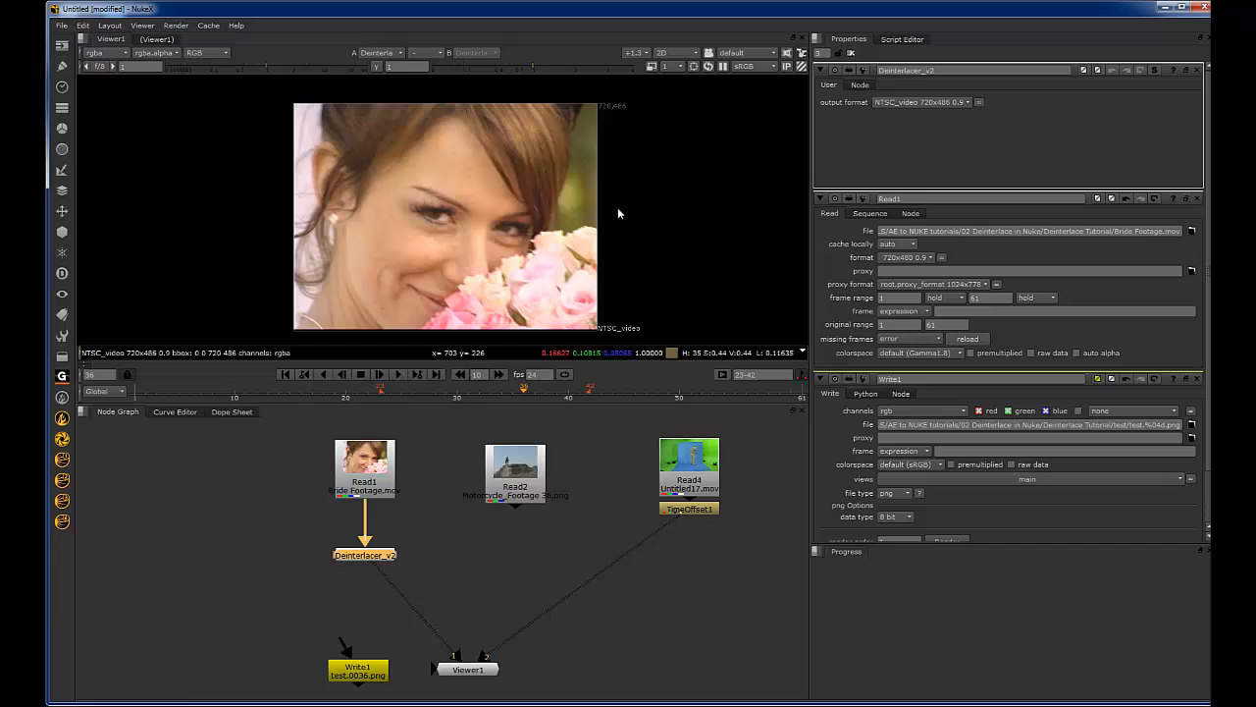
# Step: Inspect the Bride Footage read and its format for comparison
pyautogui.click(364, 466)
pyautogui.press('1')
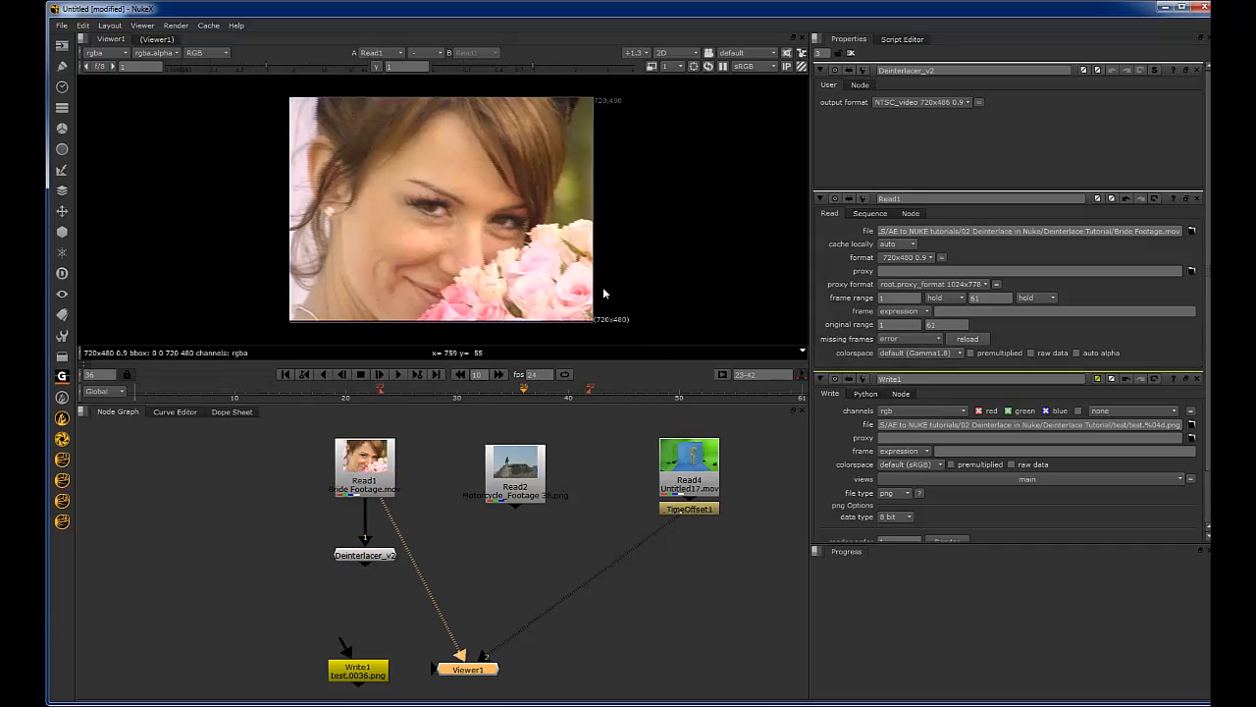
pyautogui.scroll(3, 592, 254)
pyautogui.doubleClick(373, 459)
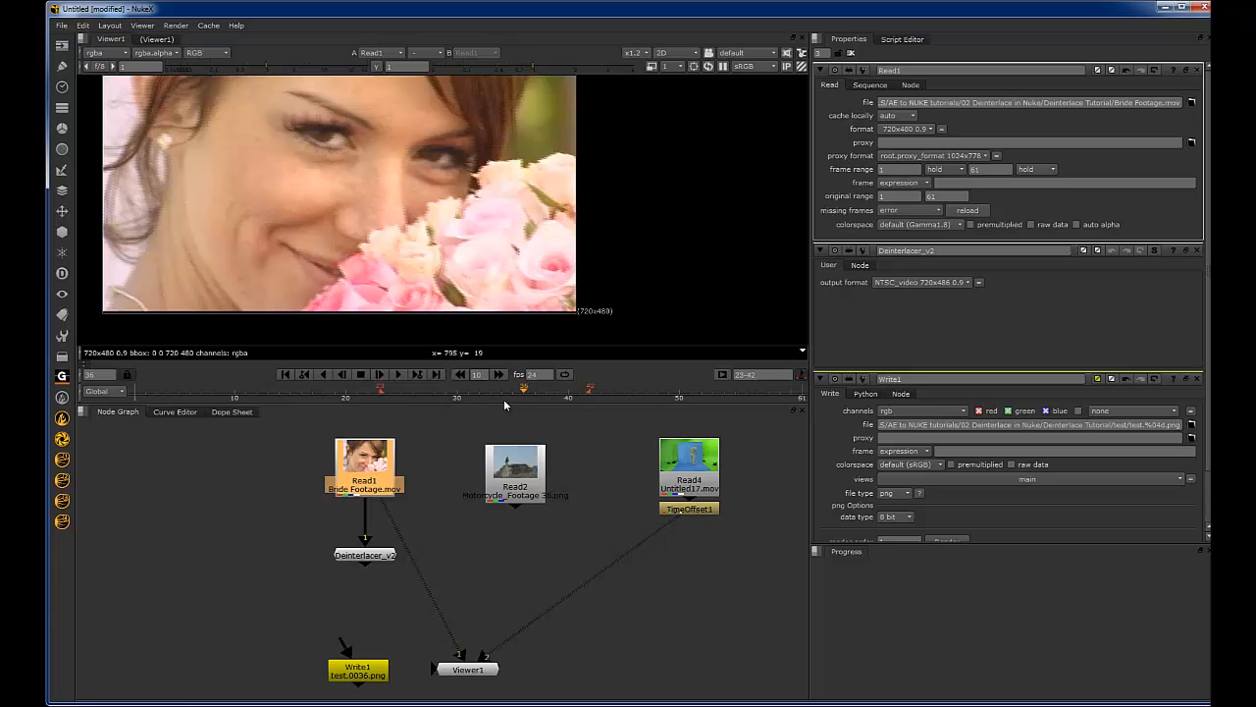
# Step: Set Deinterlacer_v2's output format to 720x480 0.9
pyautogui.doubleClick(365, 556)
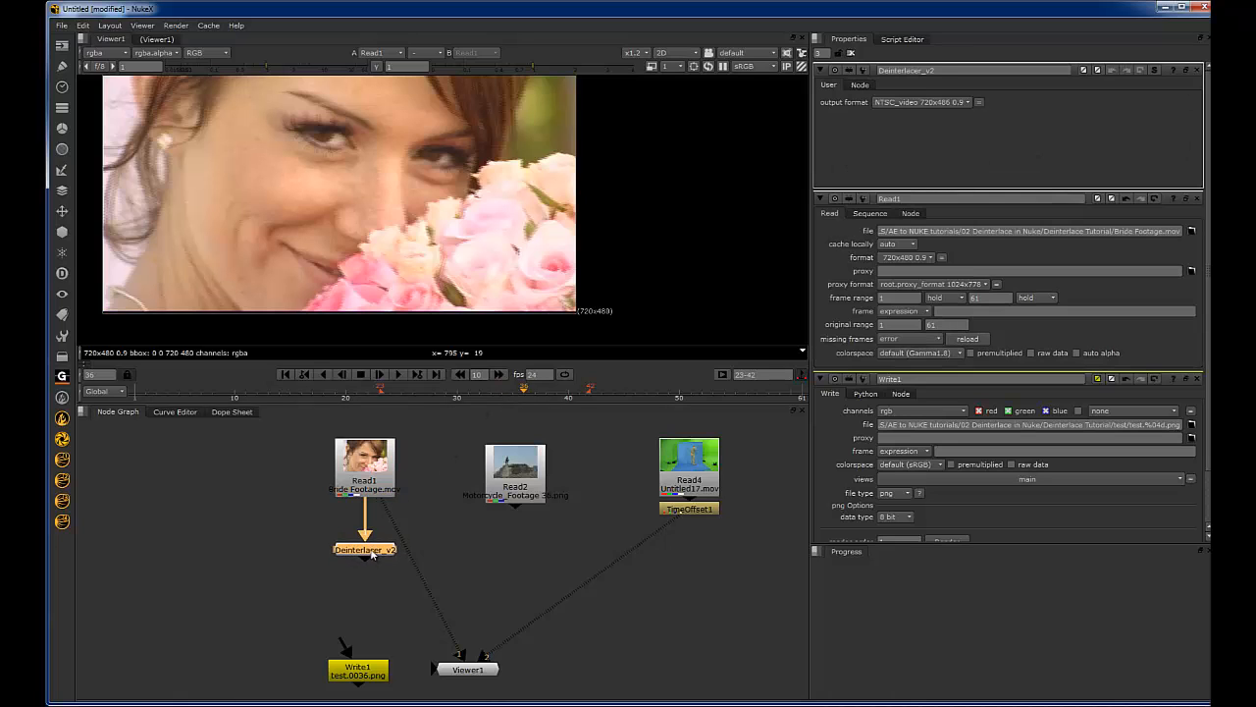
pyautogui.click(932, 102)
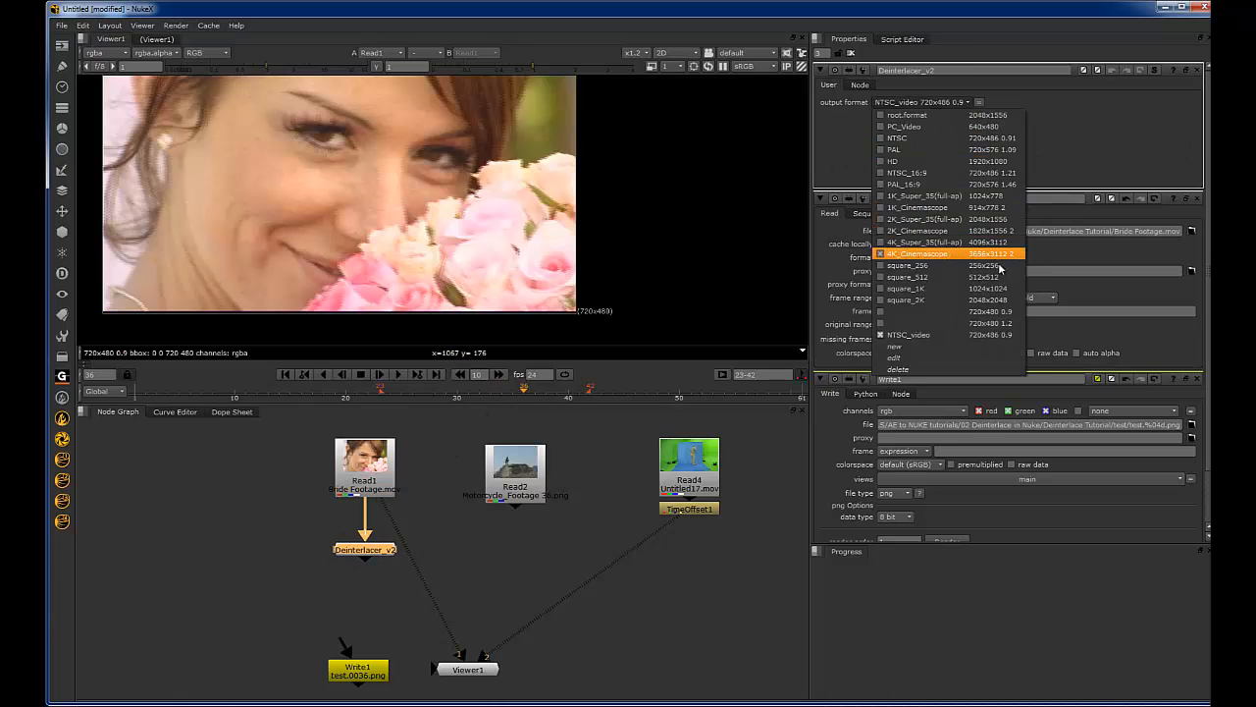
pyautogui.click(999, 313)
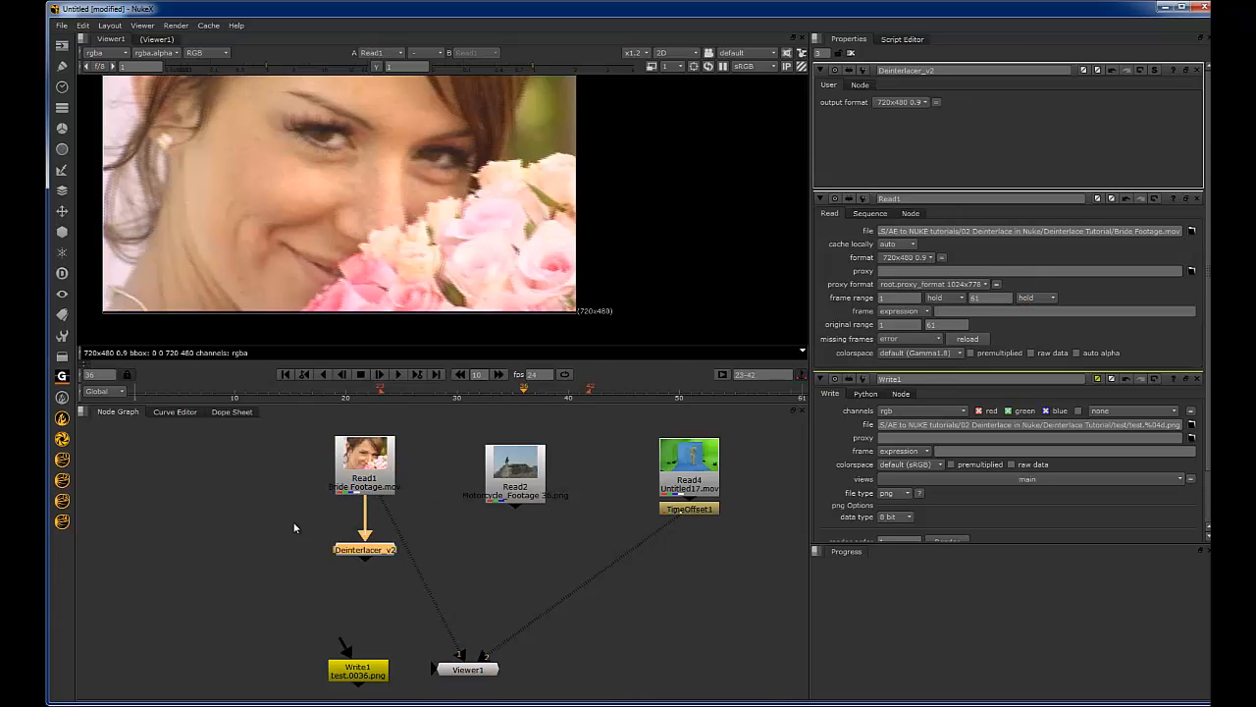
pyautogui.press('1')
pyautogui.scroll(5, 454, 196)
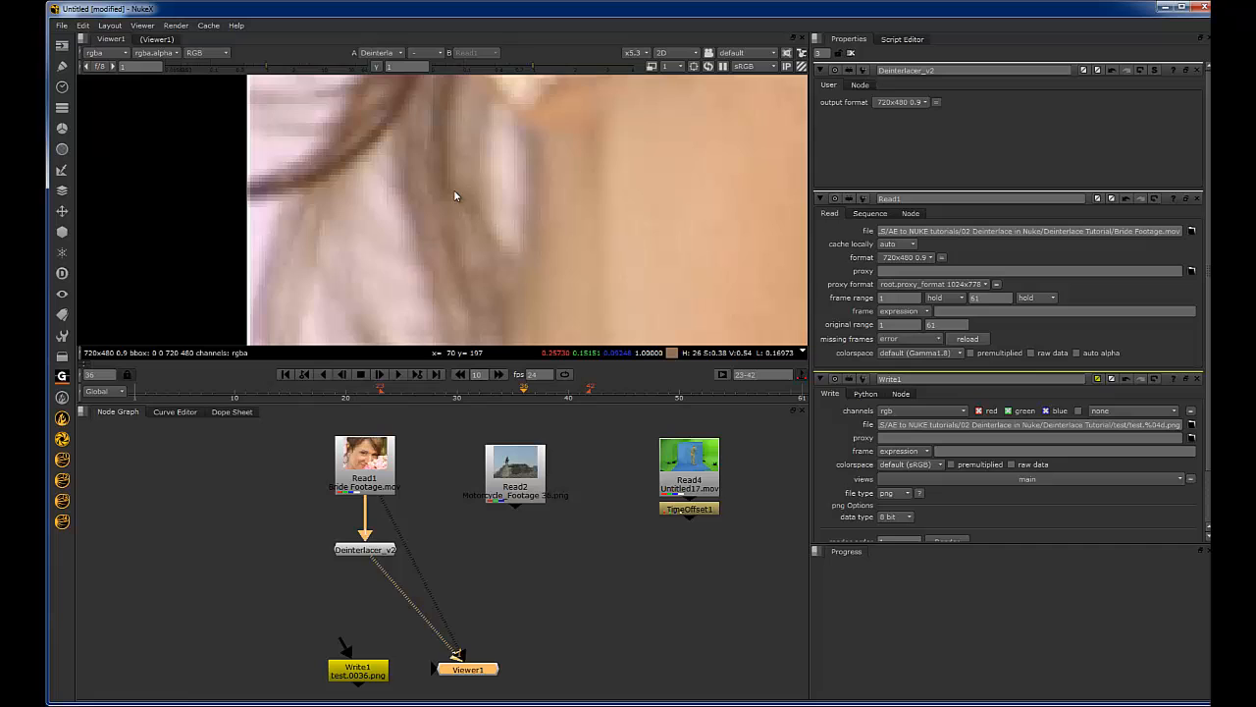
pyautogui.press('2')
pyautogui.press('1')
pyautogui.press('2')
pyautogui.press('1')
pyautogui.press('2')
pyautogui.press('1')
pyautogui.scroll(-4, 648, 198)
pyautogui.moveTo(352, 239); pyautogui.dragTo(539, 225)
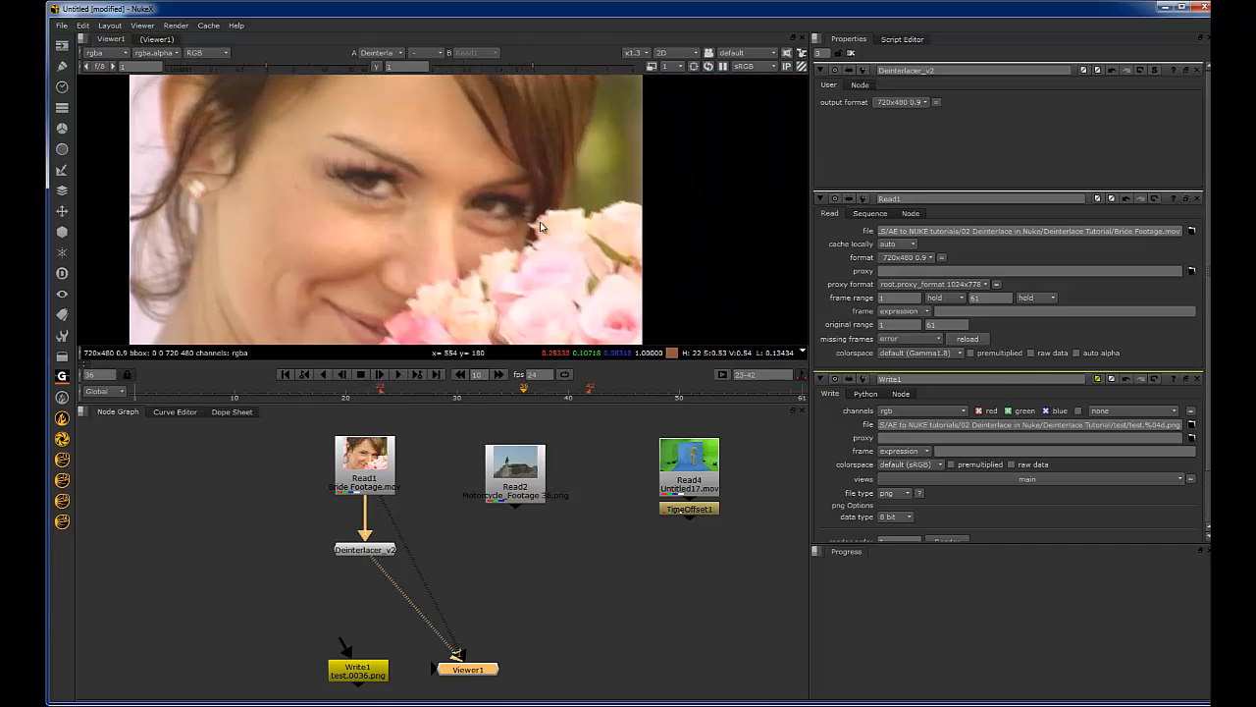
pyautogui.scroll(5, 539, 226)
pyautogui.press('2')
pyautogui.press('1')
pyautogui.press('2')
pyautogui.press('1')
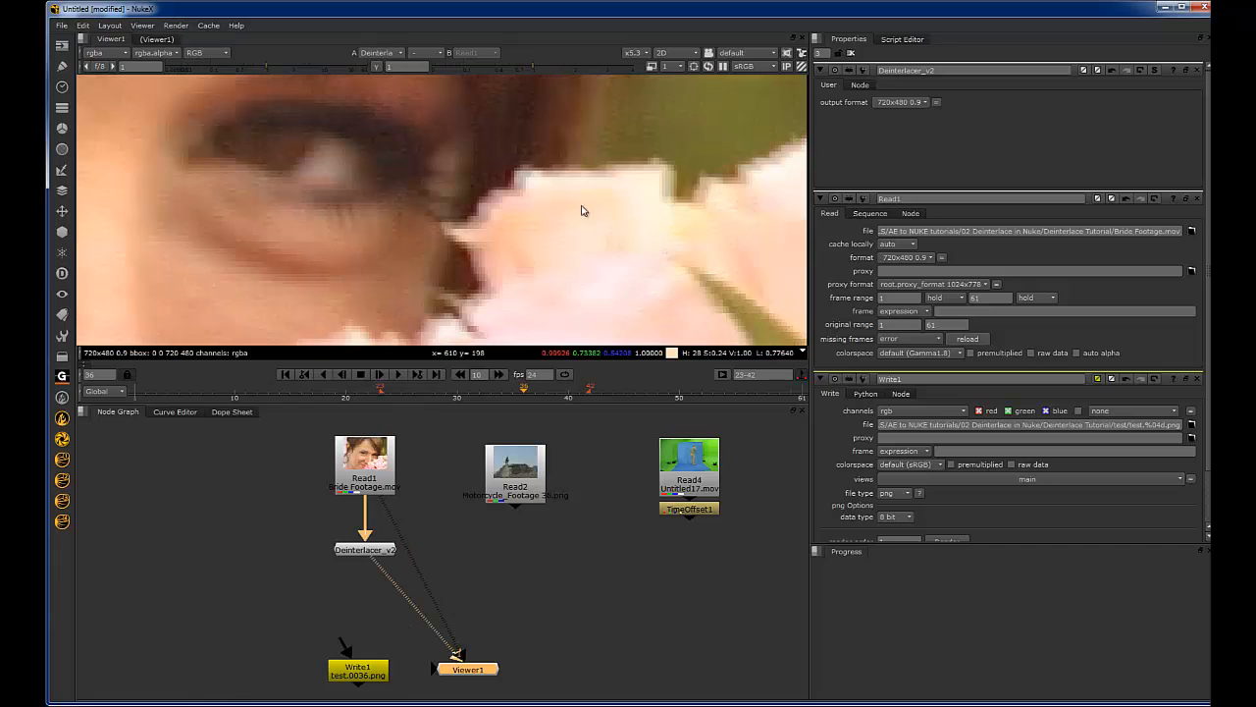
pyautogui.click(346, 495)
pyautogui.press('1')
pyautogui.click(364, 549)
pyautogui.press('1')
pyautogui.press('f')
pyautogui.scroll(2, 489, 251)
pyautogui.moveTo(489, 252); pyautogui.dragTo(521, 294)
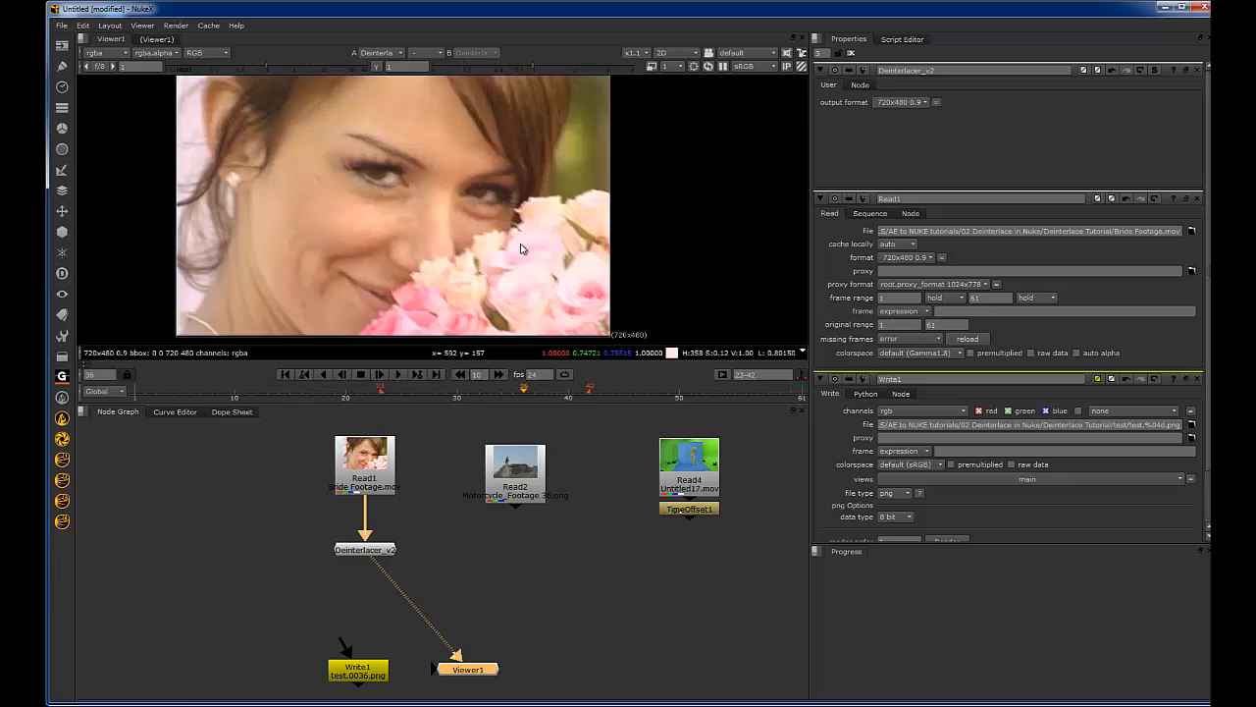
pyautogui.scroll(-3, 530, 257)
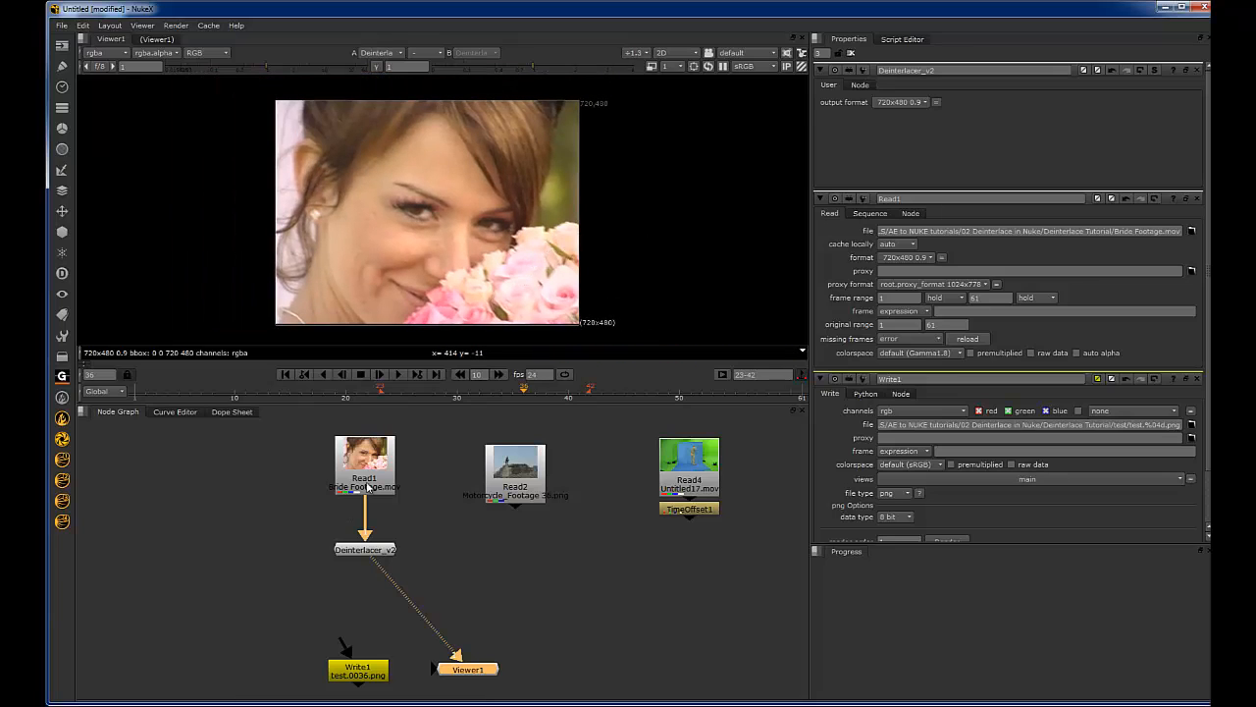
# Step: Paste a Deinterlacer copy under the motorcycle Read and feed it to Viewer1 input 2
pyautogui.click(370, 555)
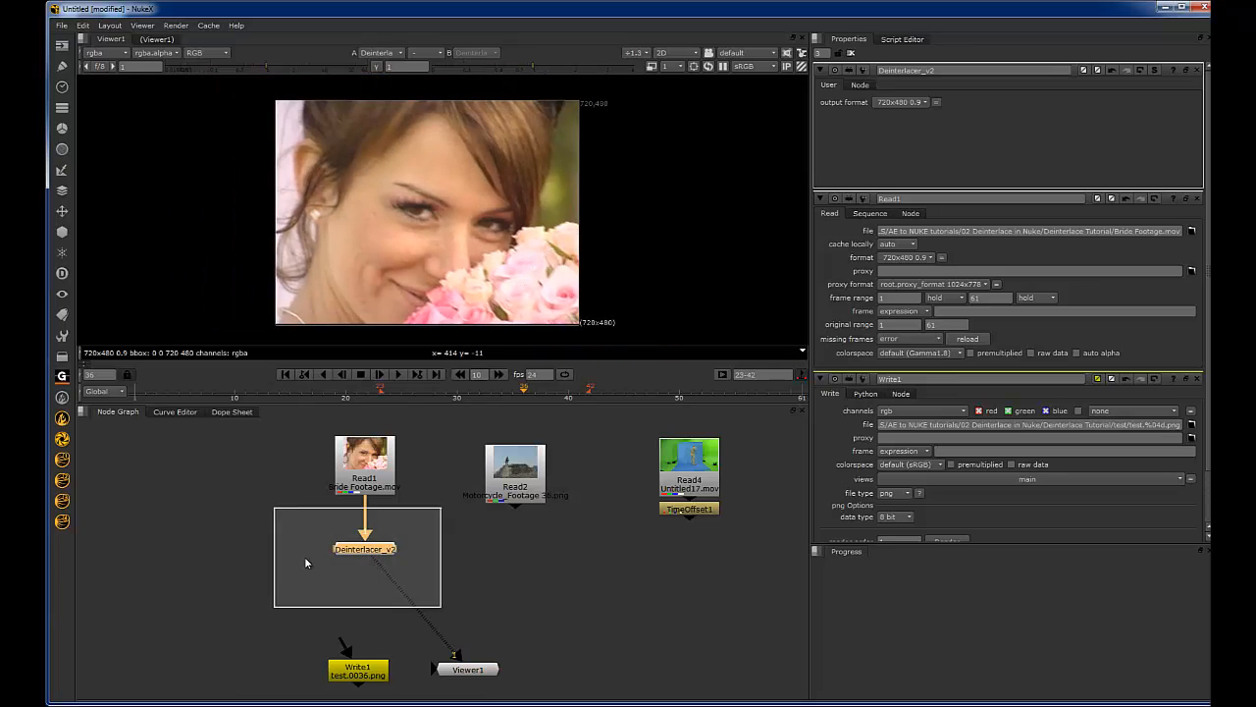
pyautogui.moveTo(444, 608); pyautogui.dragTo(275, 505)
pyautogui.click(514, 483)
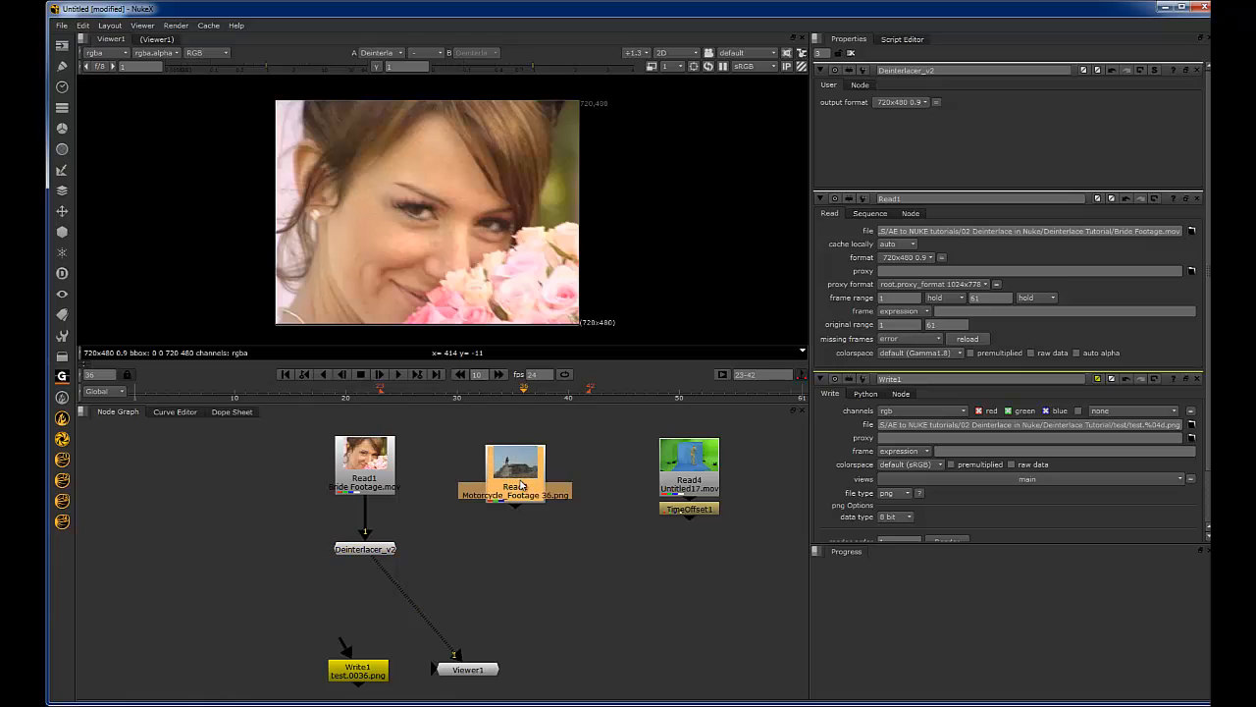
pyautogui.hotkey('ctrl', 'v')
pyautogui.press('2')
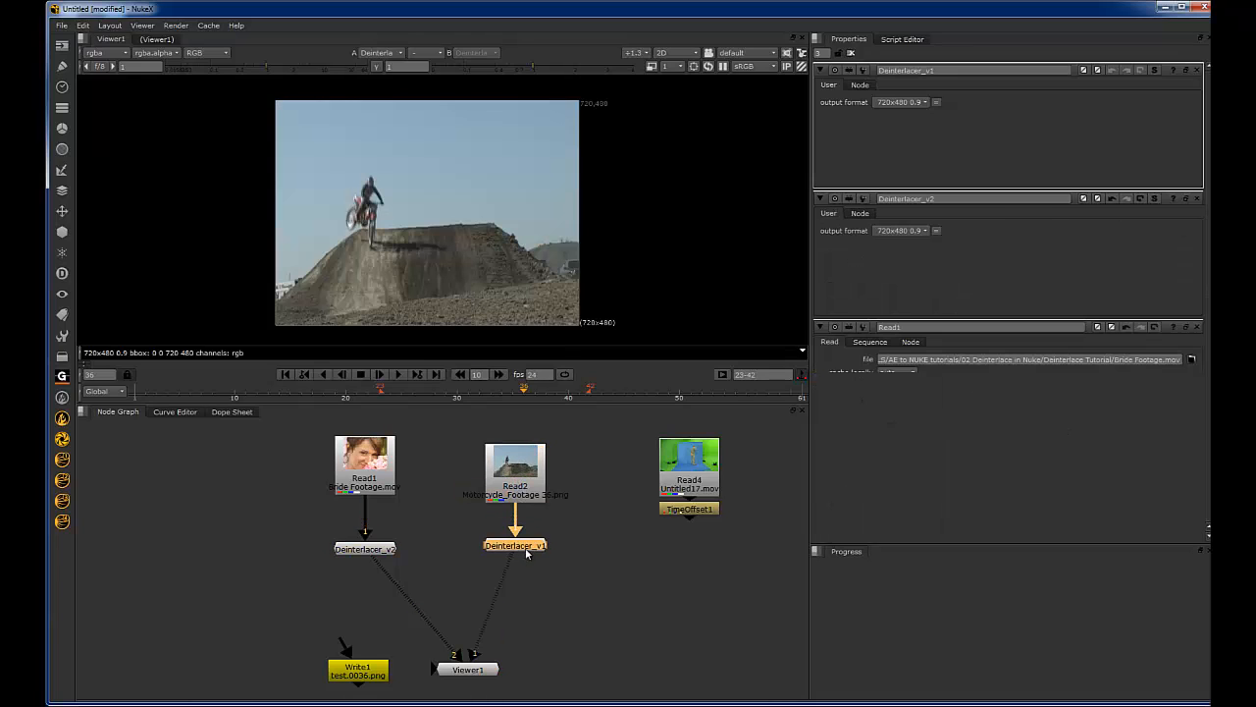
pyautogui.moveTo(516, 530); pyautogui.dragTo(515, 546)
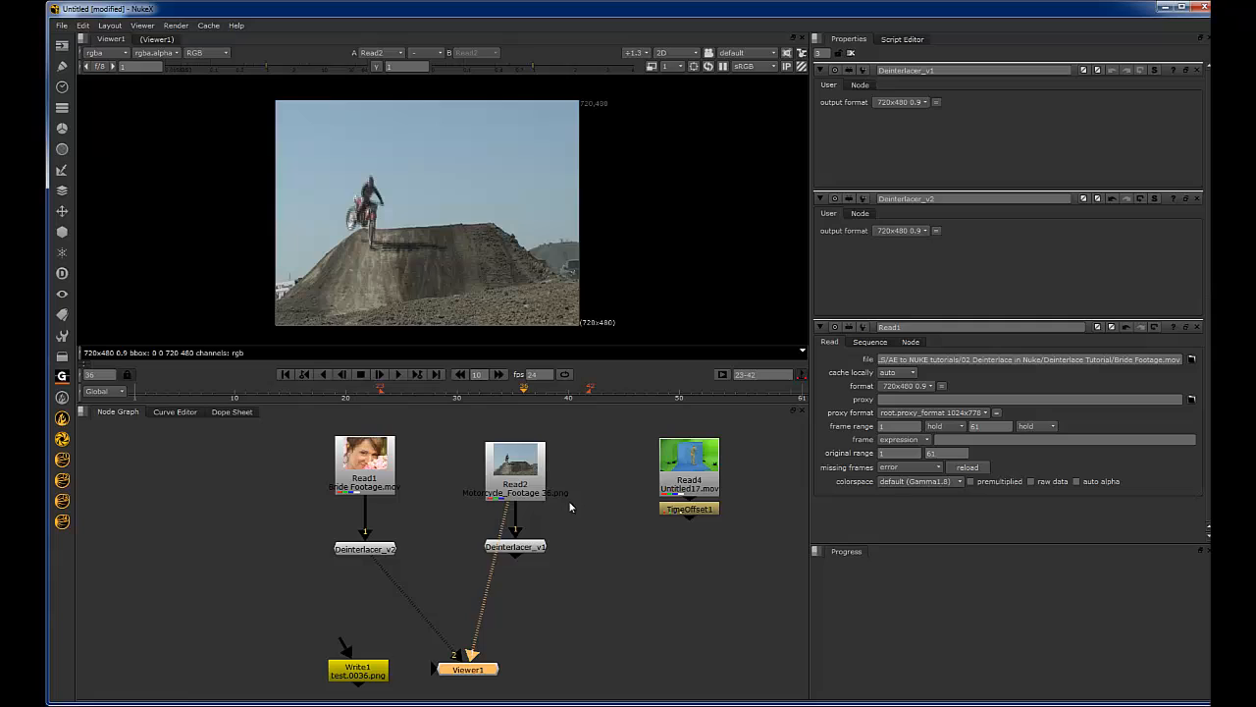
pyautogui.scroll(3, 458, 222)
pyautogui.scroll(1, 459, 222)
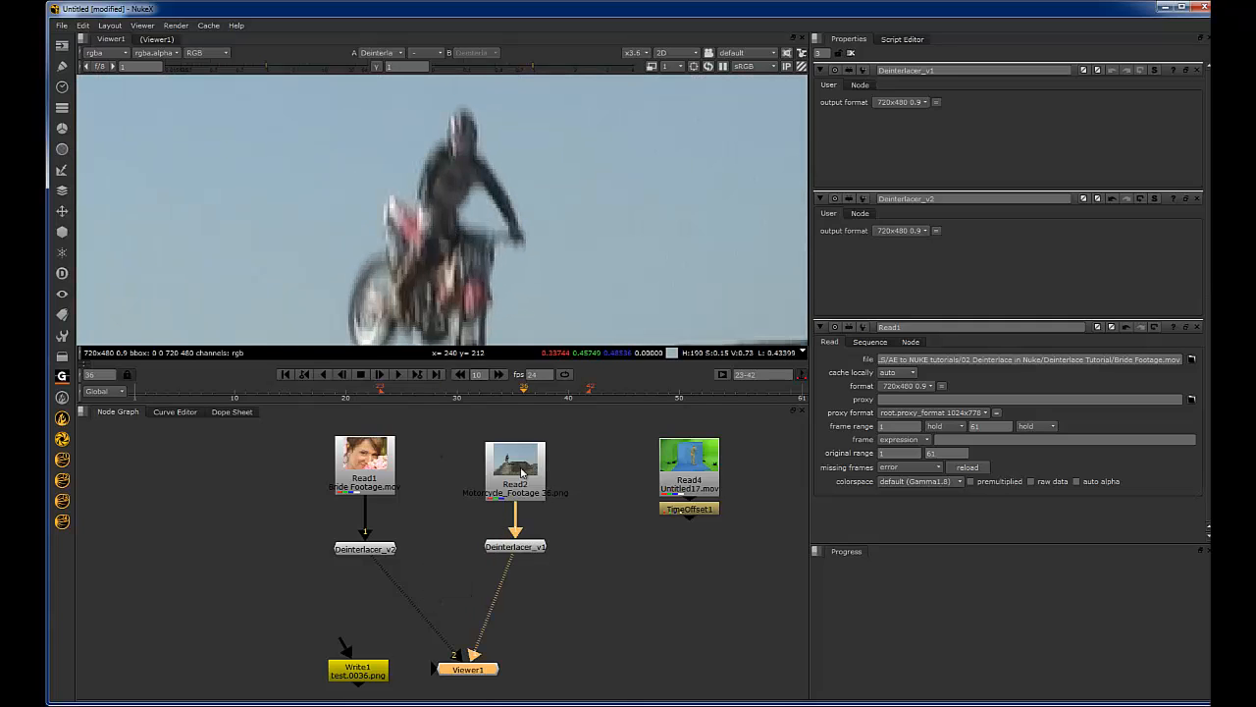
# Step: Flip the viewer between interlaced and deinterlaced motorcycle frames to compare them
pyautogui.click(515, 471)
pyautogui.press('1')
pyautogui.press('2')
pyautogui.press('1')
pyautogui.press('2')
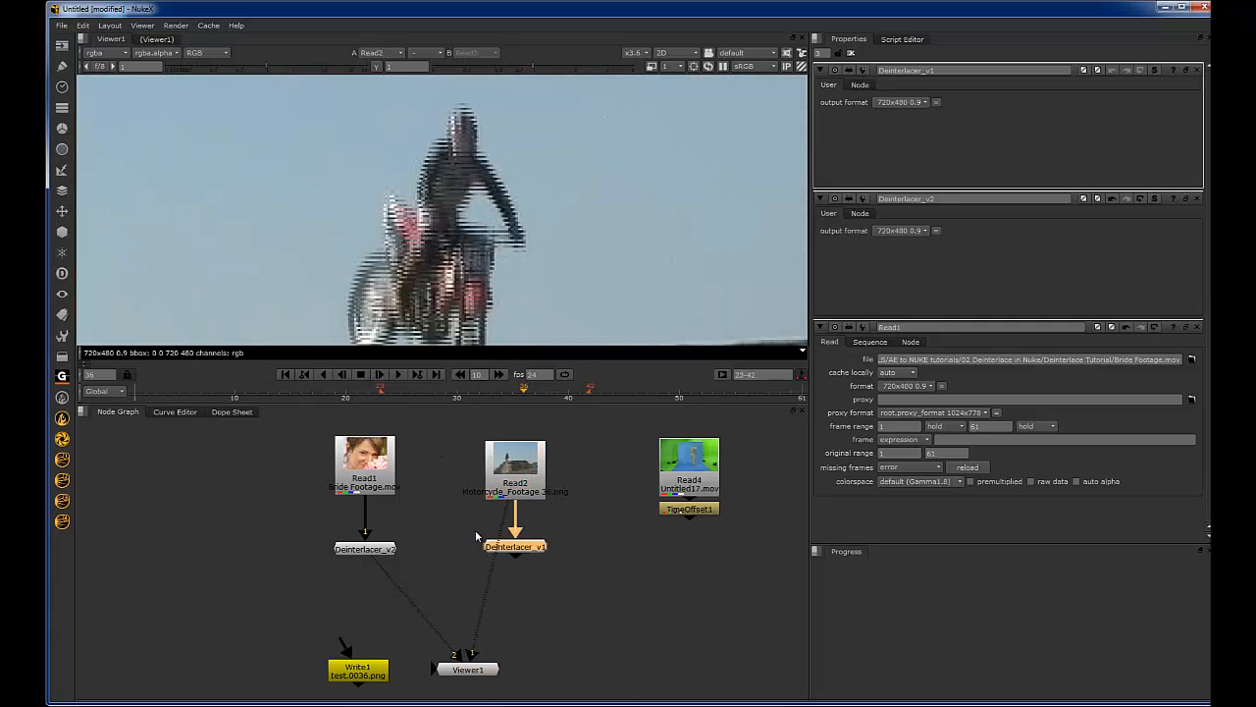
pyautogui.click(647, 474)
pyautogui.click(516, 546)
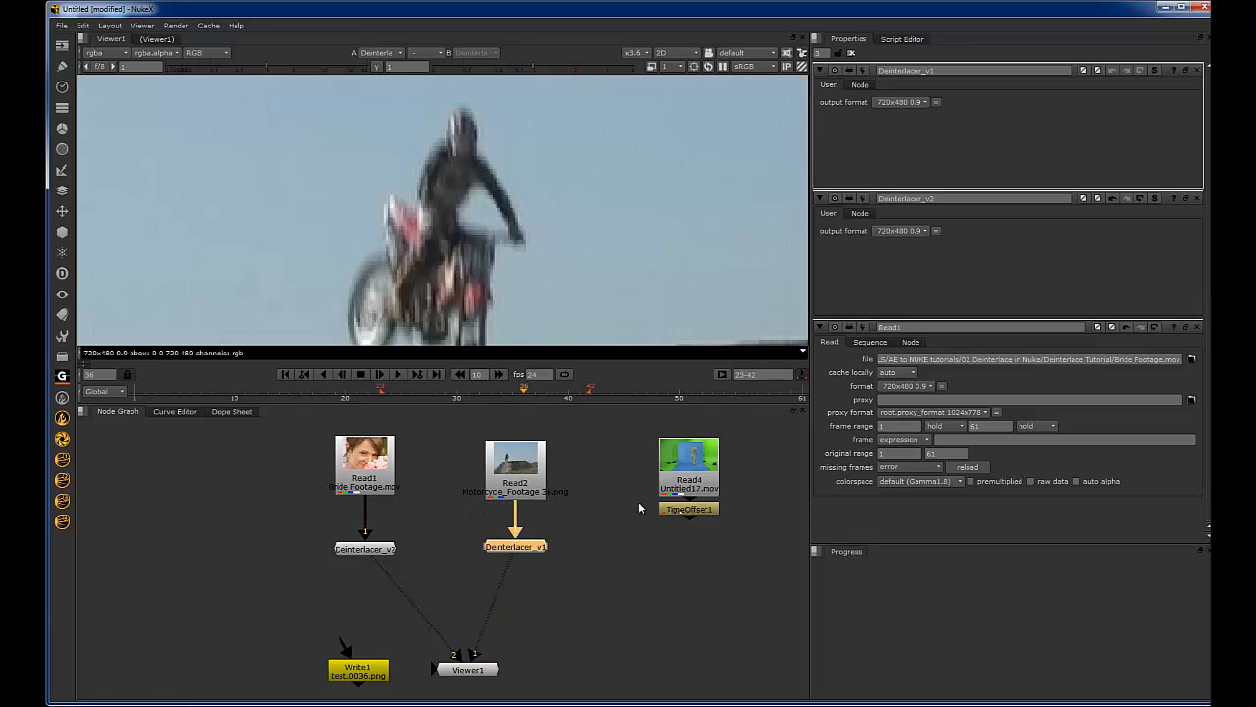
pyautogui.moveTo(637, 507); pyautogui.dragTo(595, 507)
# Step: Paste a Deinterlacer under TimeOffset1 on the green-screen footage and select Deinterlacer_v3
pyautogui.click(564, 542)
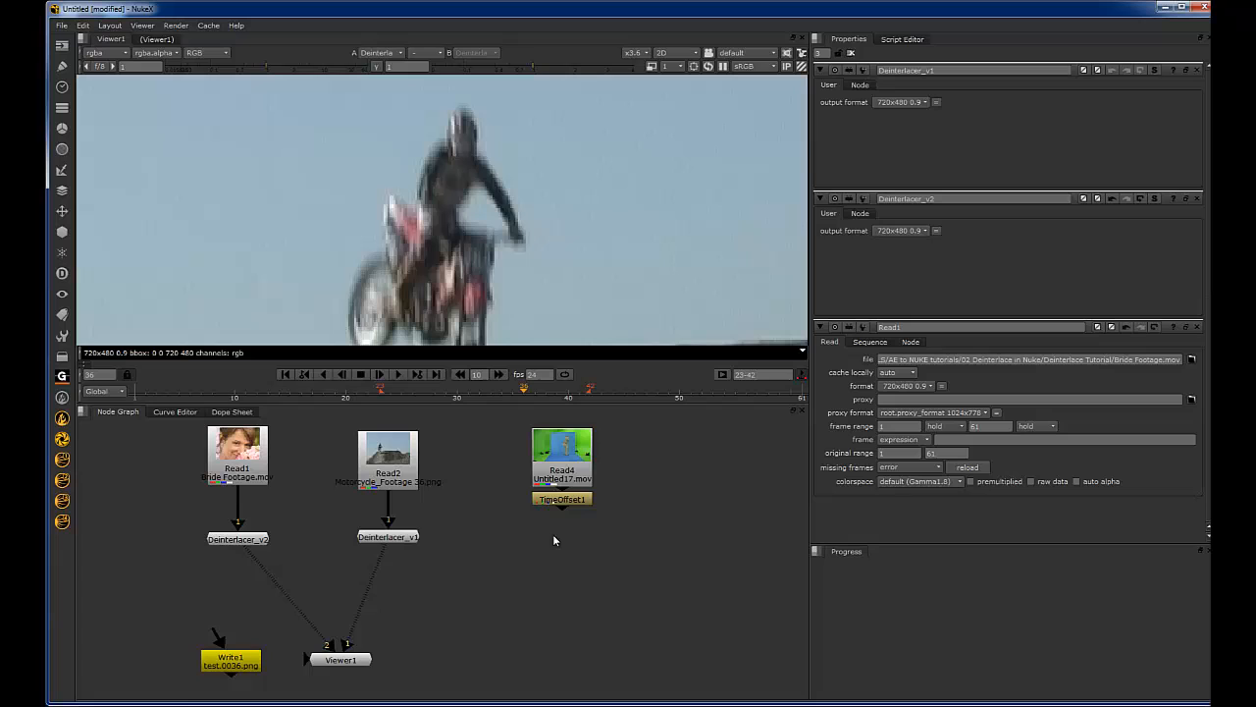
pyautogui.hotkey('ctrl', 'v')
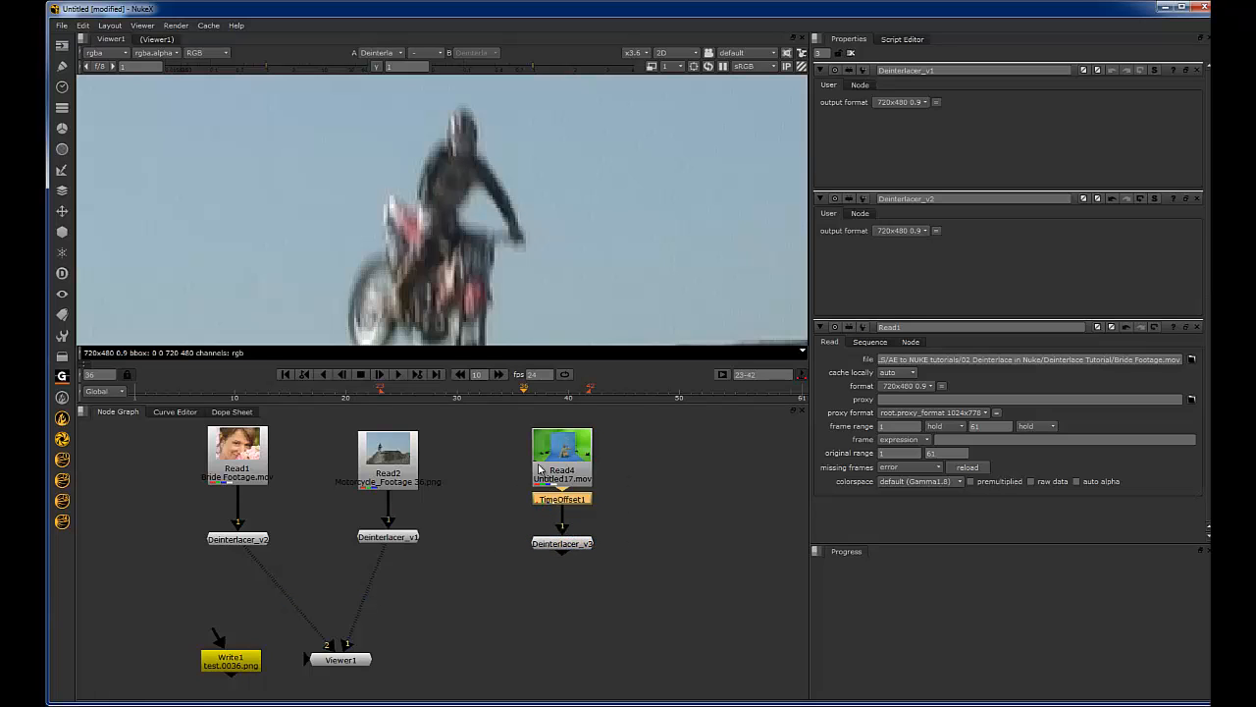
pyautogui.press('1')
pyautogui.press('f')
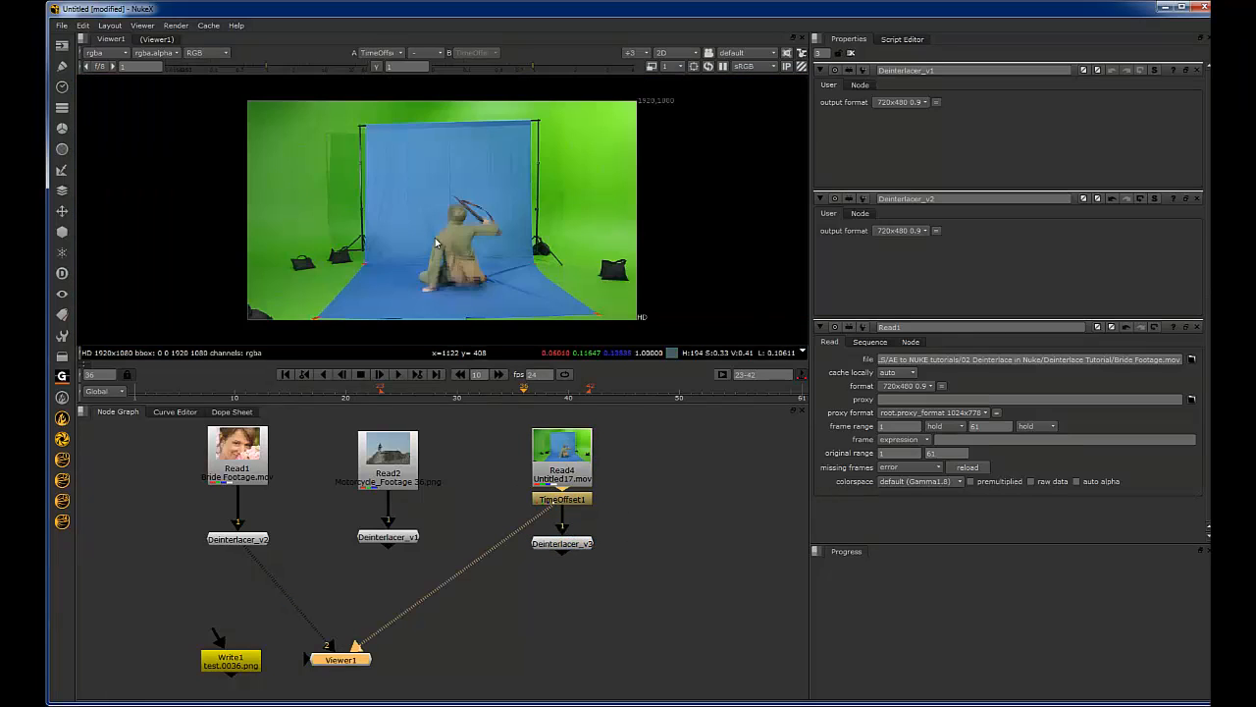
pyautogui.scroll(3, 560, 236)
pyautogui.scroll(3, 560, 235)
pyautogui.scroll(-3, 558, 233)
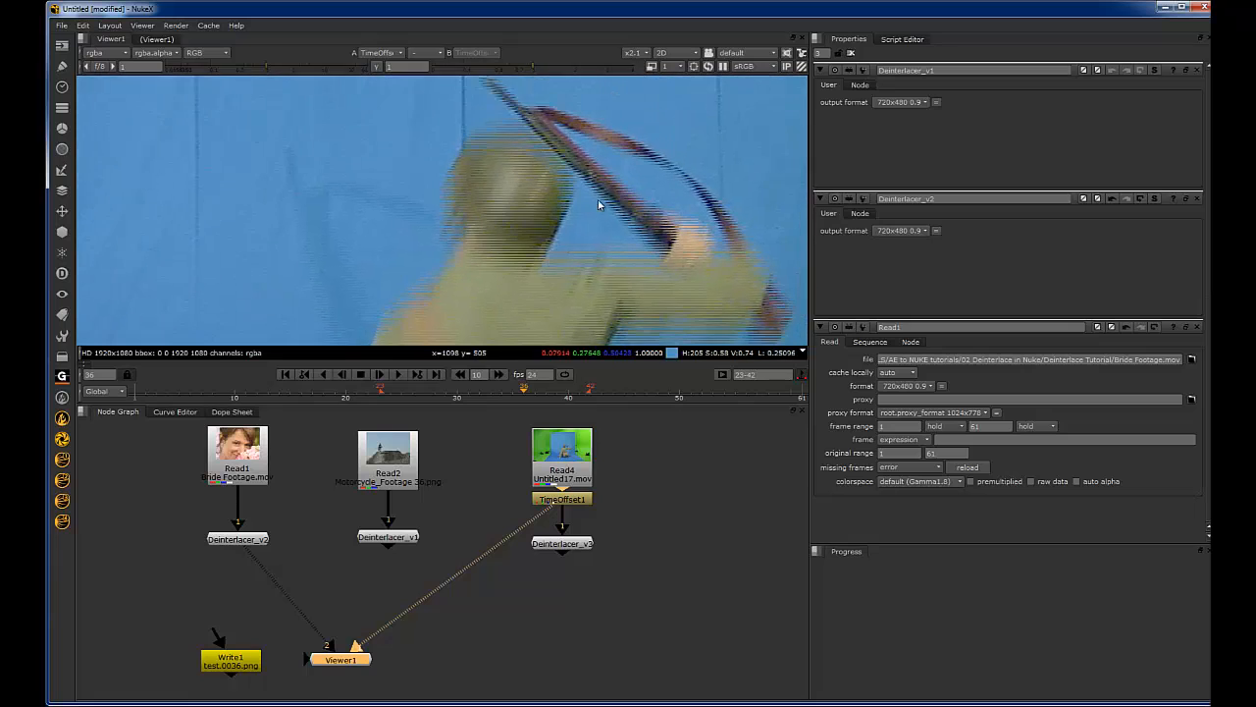
pyautogui.scroll(4, 628, 196)
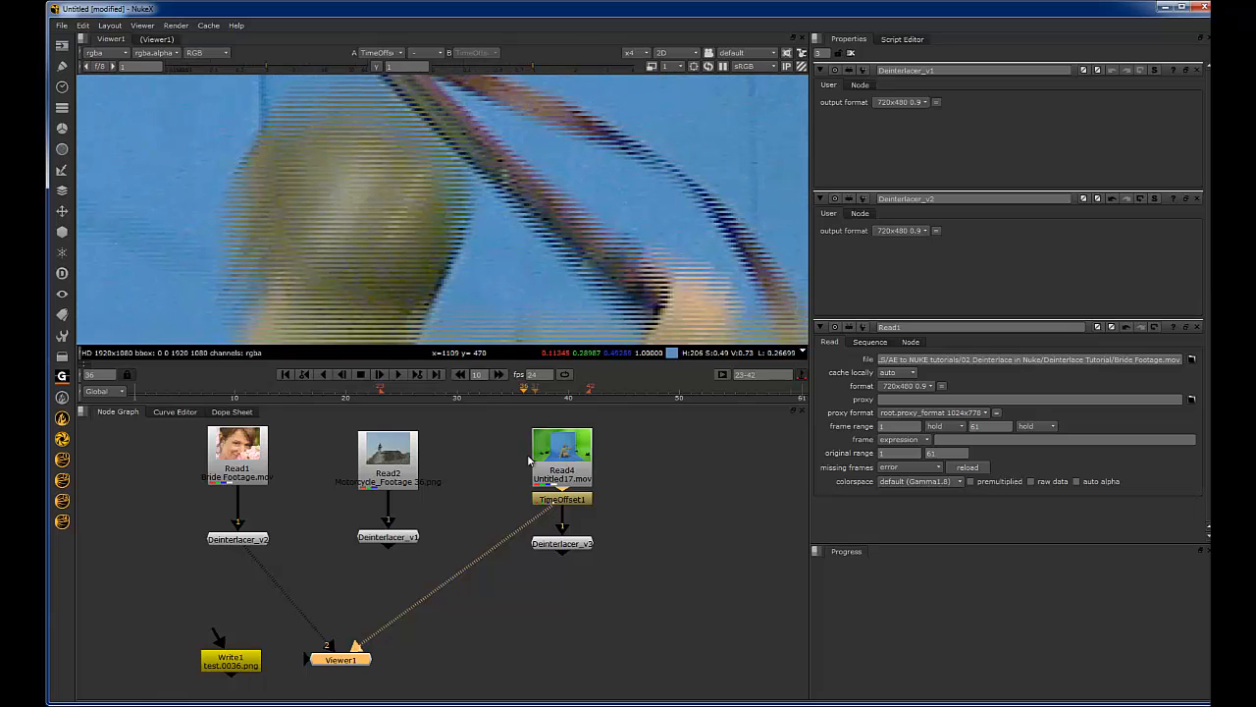
pyautogui.click(572, 547)
# Step: View Deinterlacer_v3 and set its output format to HD
pyautogui.press('1')
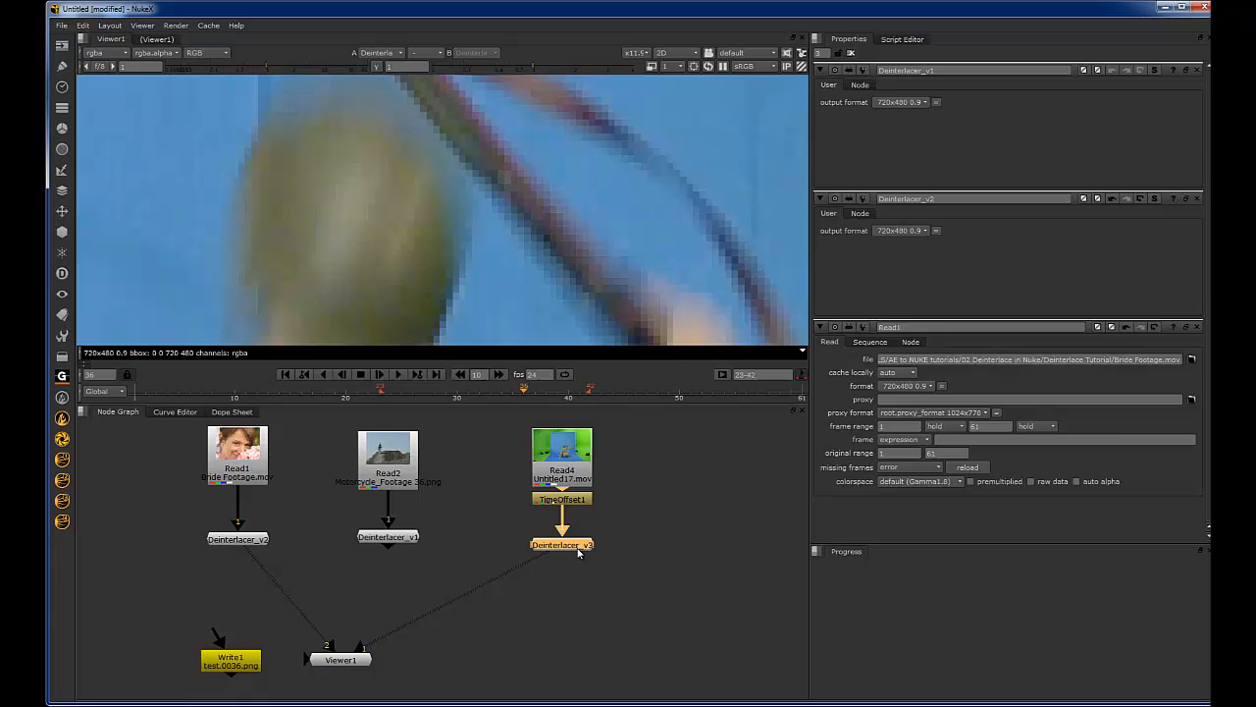
pyautogui.doubleClick(572, 546)
pyautogui.click(914, 102)
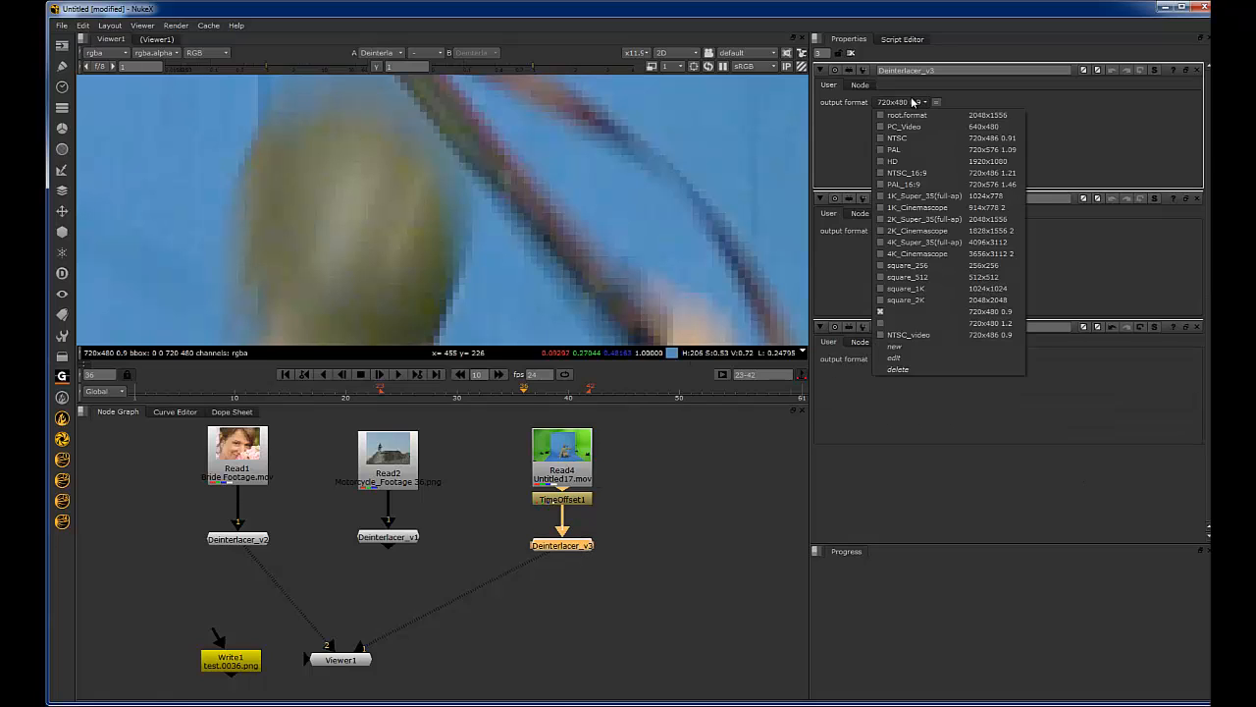
pyautogui.click(972, 162)
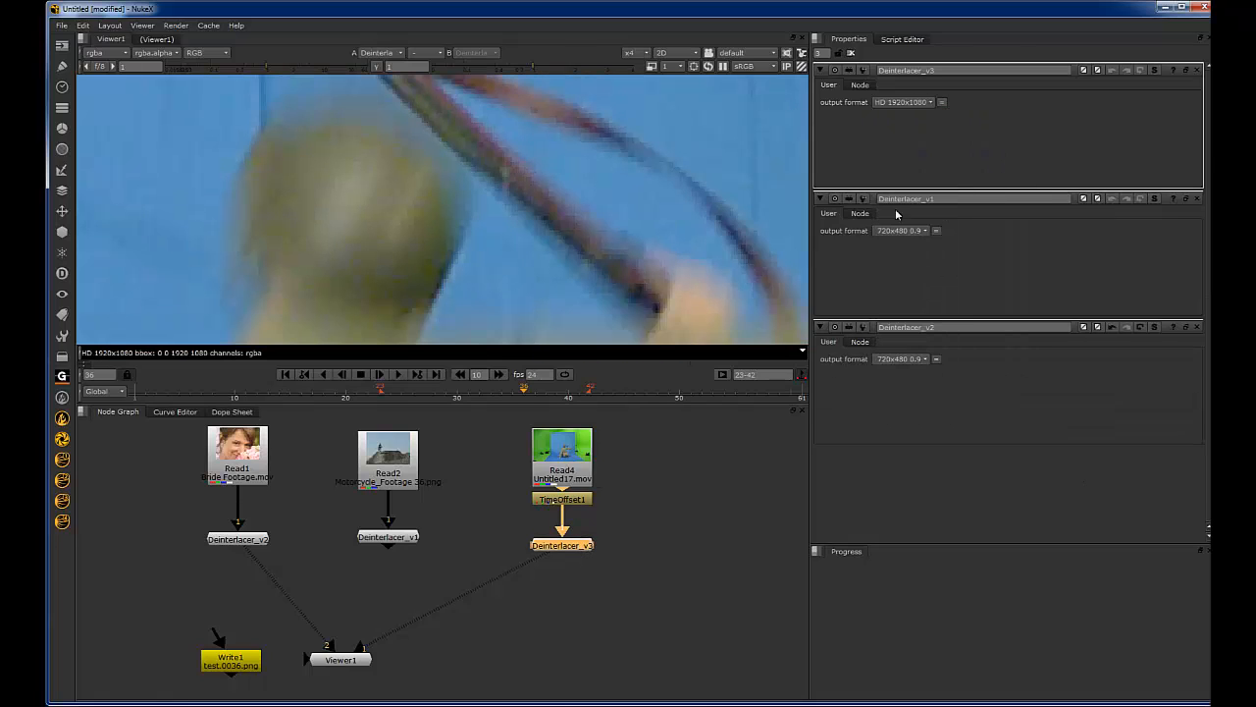
# Step: Compare Read4, TimeOffset1 and Deinterlacer_v3 outputs, leaving the viewer on Deinterlacer_v3
pyautogui.click(563, 456)
pyautogui.press('1')
pyautogui.click(562, 498)
pyautogui.press('1')
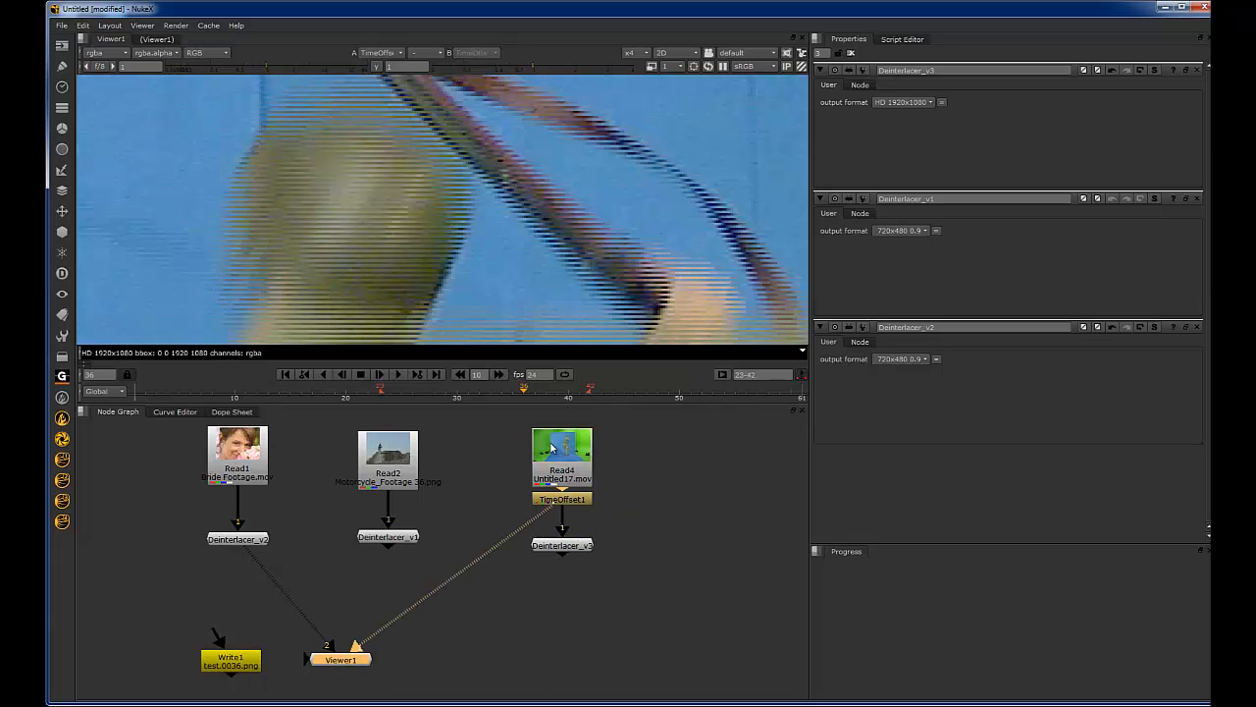
pyautogui.click(562, 545)
pyautogui.press('1')
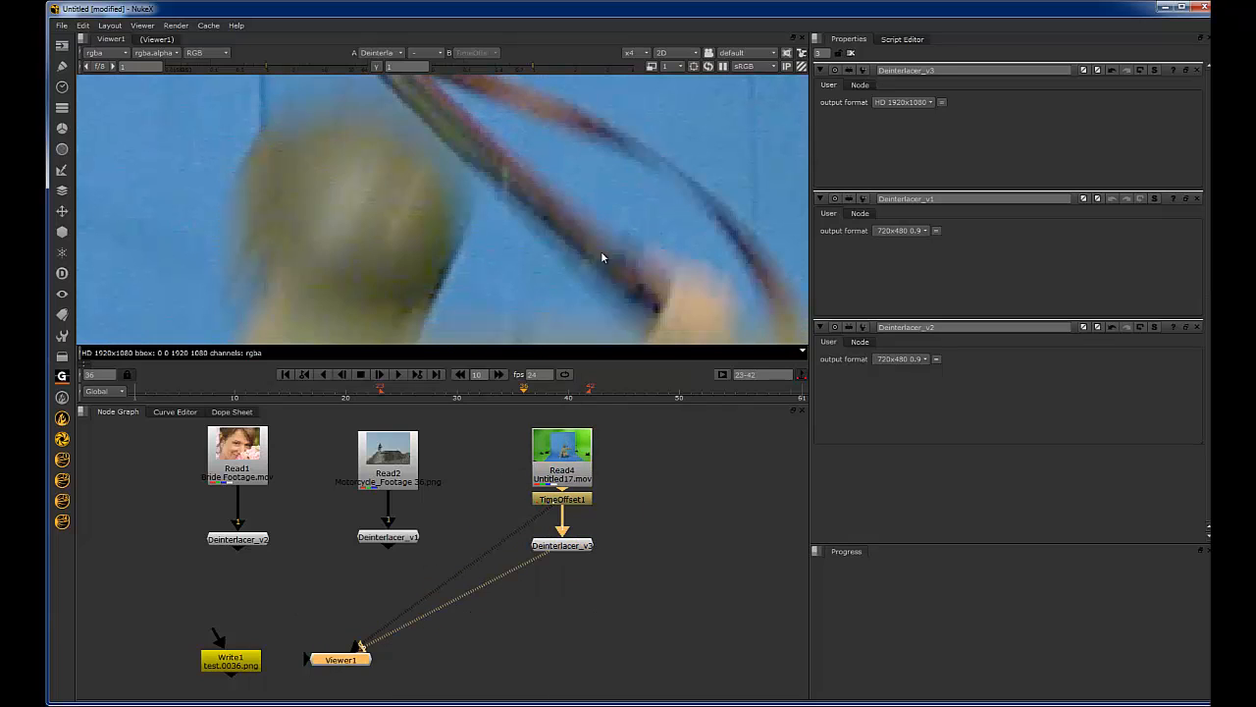
pyautogui.press('f')
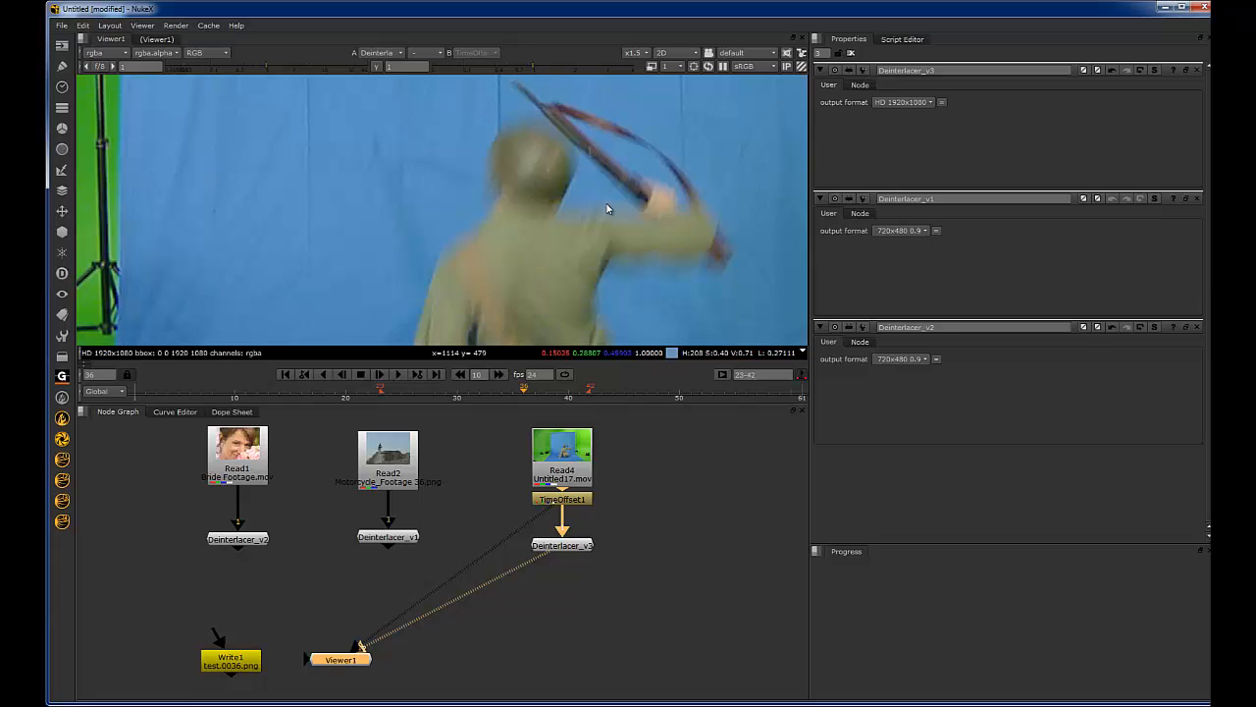
pyautogui.scroll(-2, 590, 223)
pyautogui.press('1')
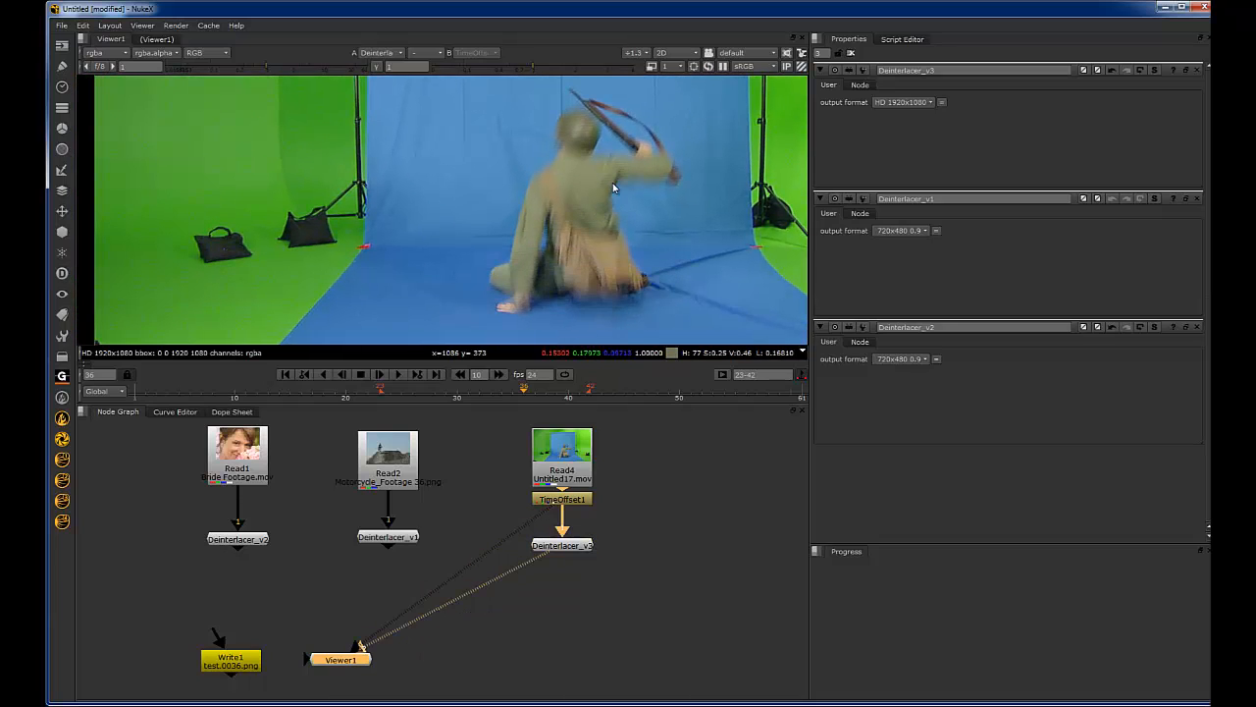
pyautogui.press('1')
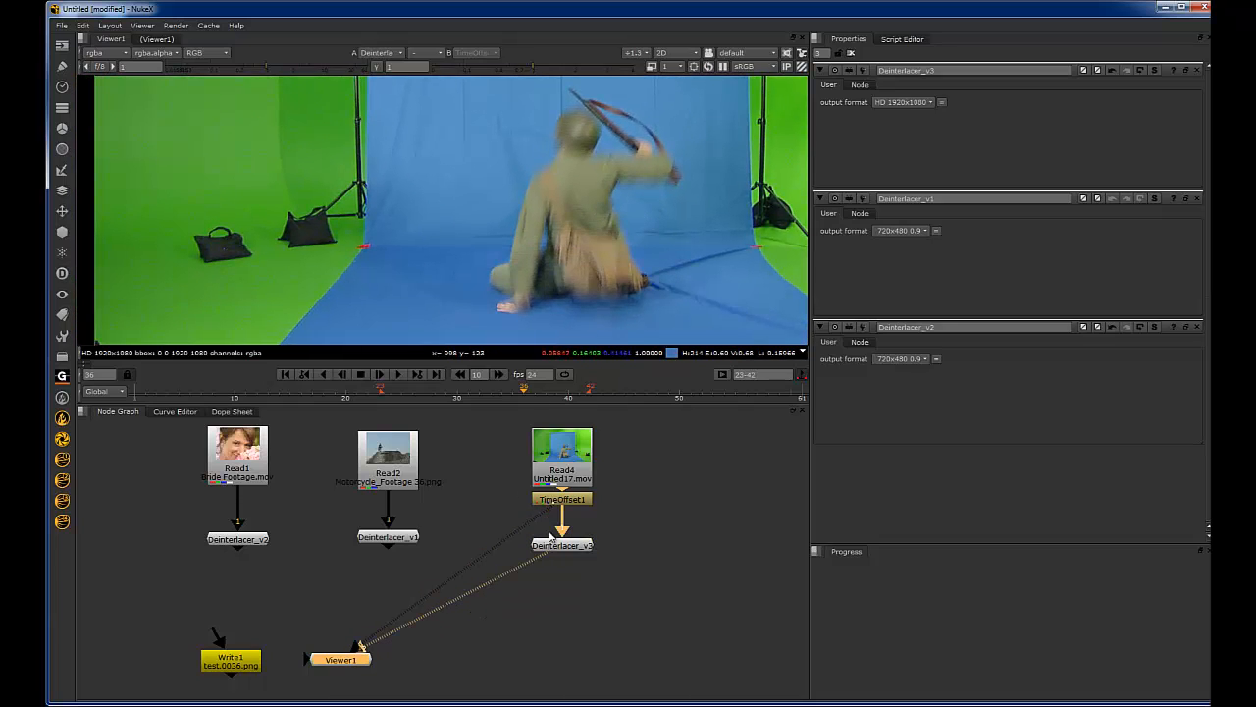
pyautogui.moveTo(495, 546); pyautogui.dragTo(561, 545)
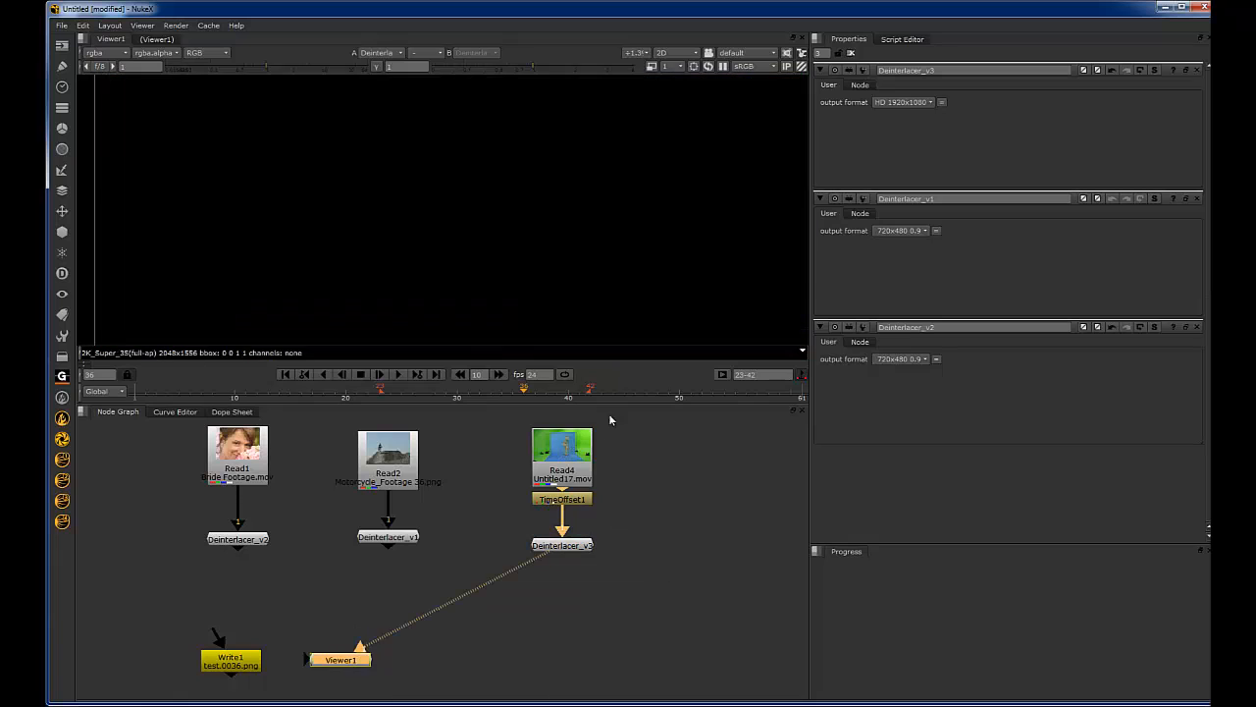
pyautogui.press('1')
pyautogui.scroll(-3, 641, 216)
pyautogui.scroll(2, 605, 238)
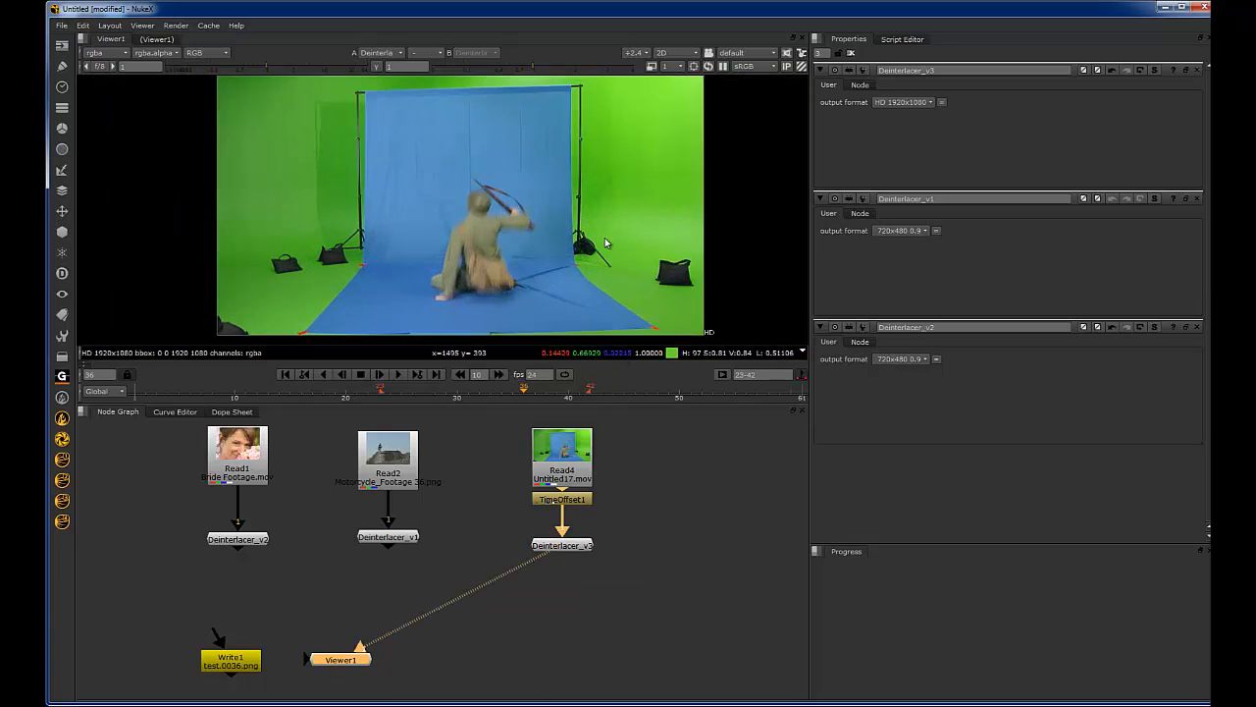
pyautogui.scroll(2, 596, 249)
pyautogui.scroll(-3, 579, 253)
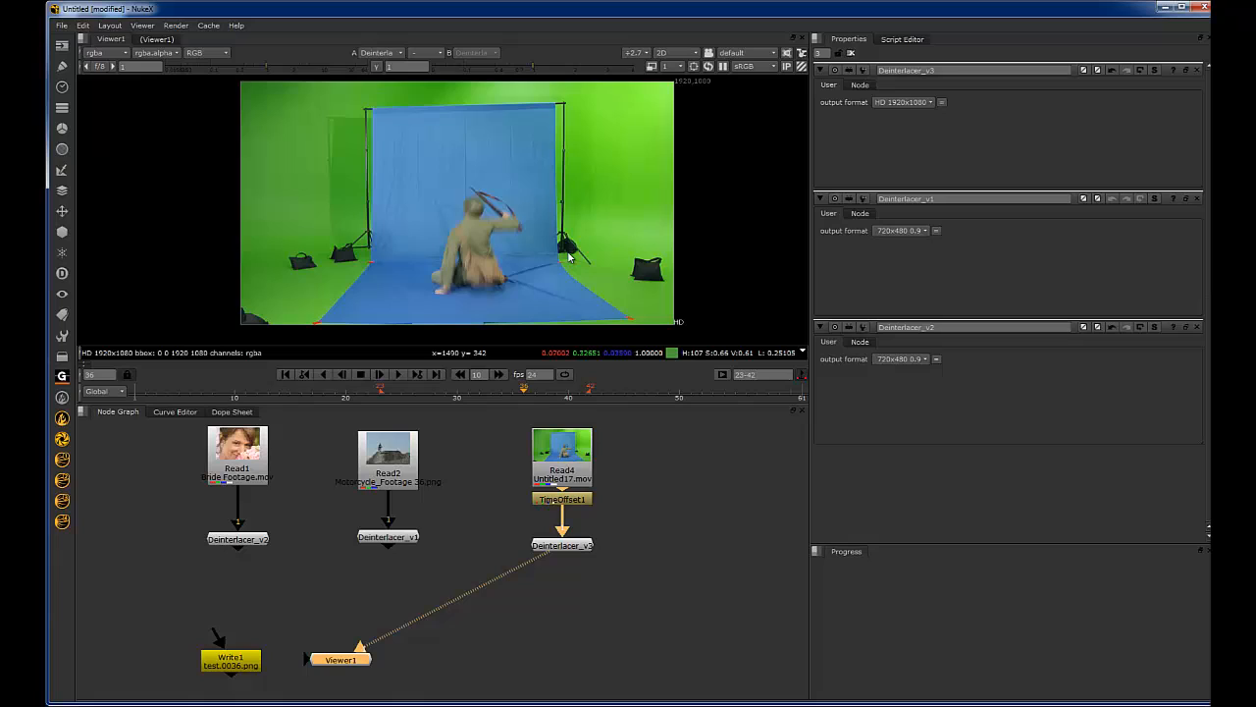
pyautogui.scroll(1, 567, 250)
pyautogui.scroll(-1, 573, 257)
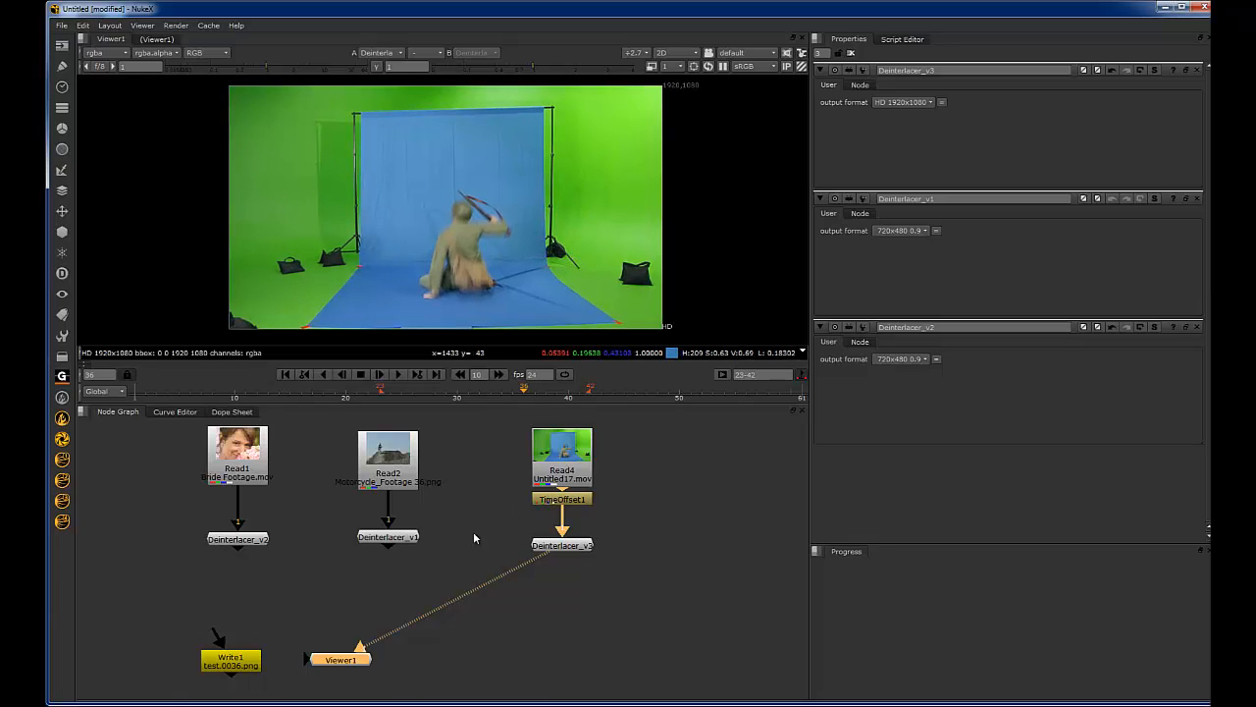
# Step: Nudge TimeOffset1, Deinterlacer_v3 and Read4 into tidier positions
pyautogui.moveTo(474, 510); pyautogui.dragTo(629, 595)
pyautogui.moveTo(561, 545); pyautogui.dragTo(561, 538)
pyautogui.moveTo(649, 491); pyautogui.dragTo(518, 585)
pyautogui.moveTo(585, 455); pyautogui.dragTo(585, 442)
pyautogui.click(474, 503)
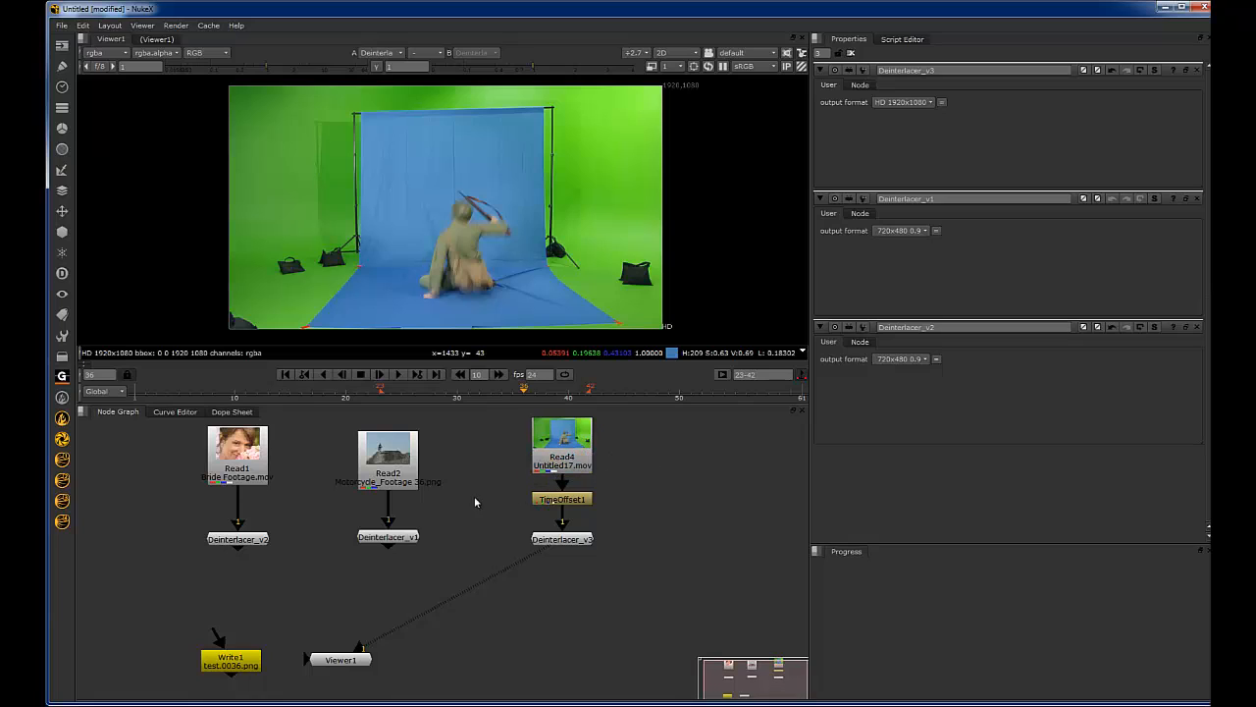
pyautogui.scroll(-3, 456, 495)
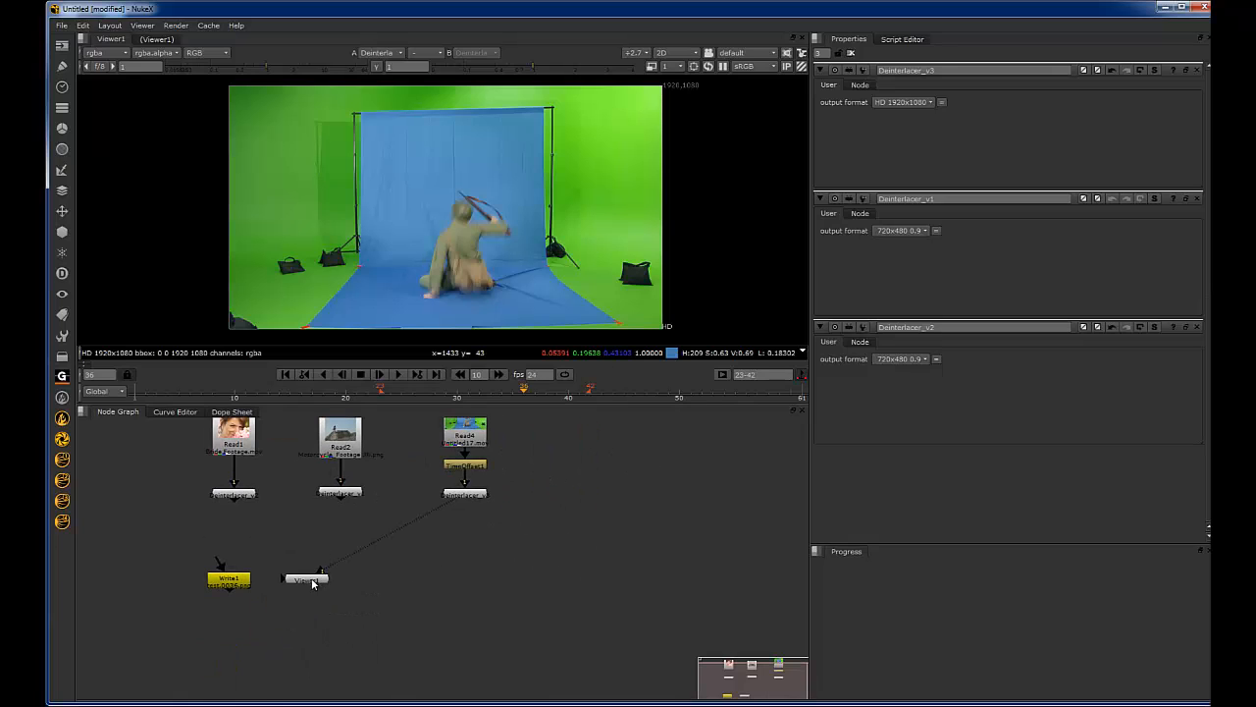
# Step: Delete Deinterlacer_v1 and Deinterlacer_v3 and frame the remaining nodes
pyautogui.moveTo(312, 583); pyautogui.dragTo(422, 607)
pyautogui.moveTo(301, 474); pyautogui.dragTo(560, 530)
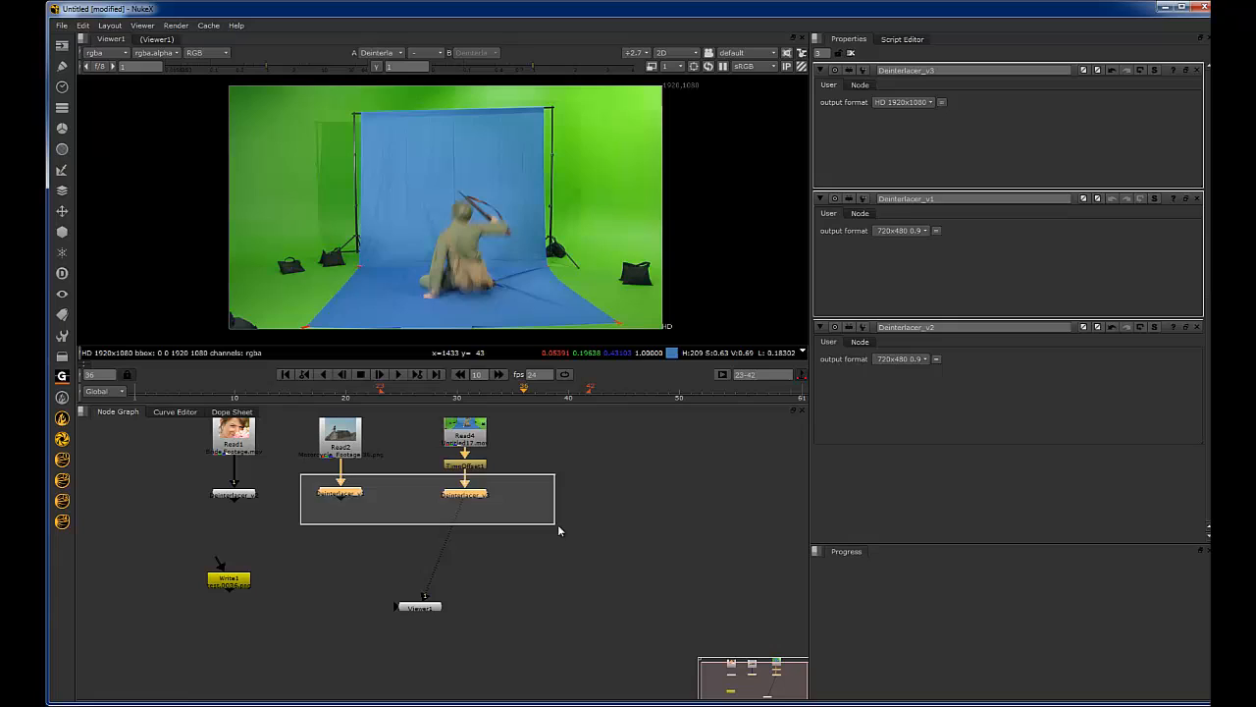
pyautogui.press('Delete')
pyautogui.press('f')
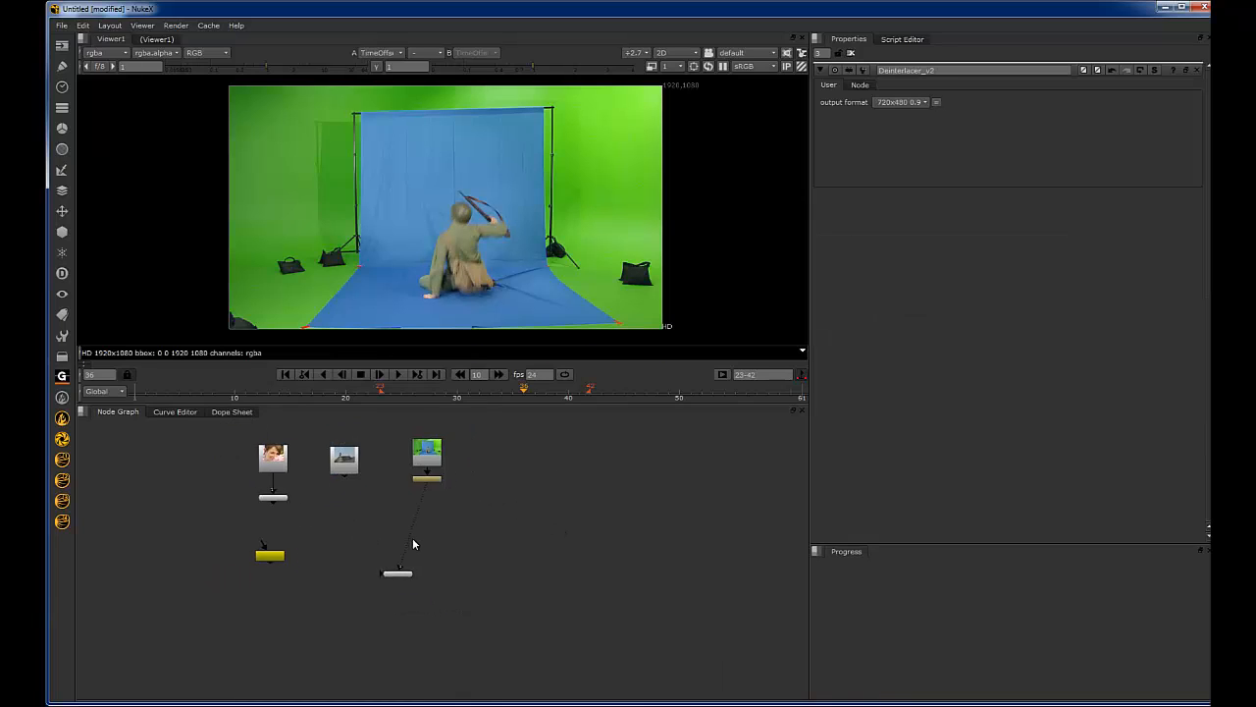
pyautogui.scroll(3, 413, 543)
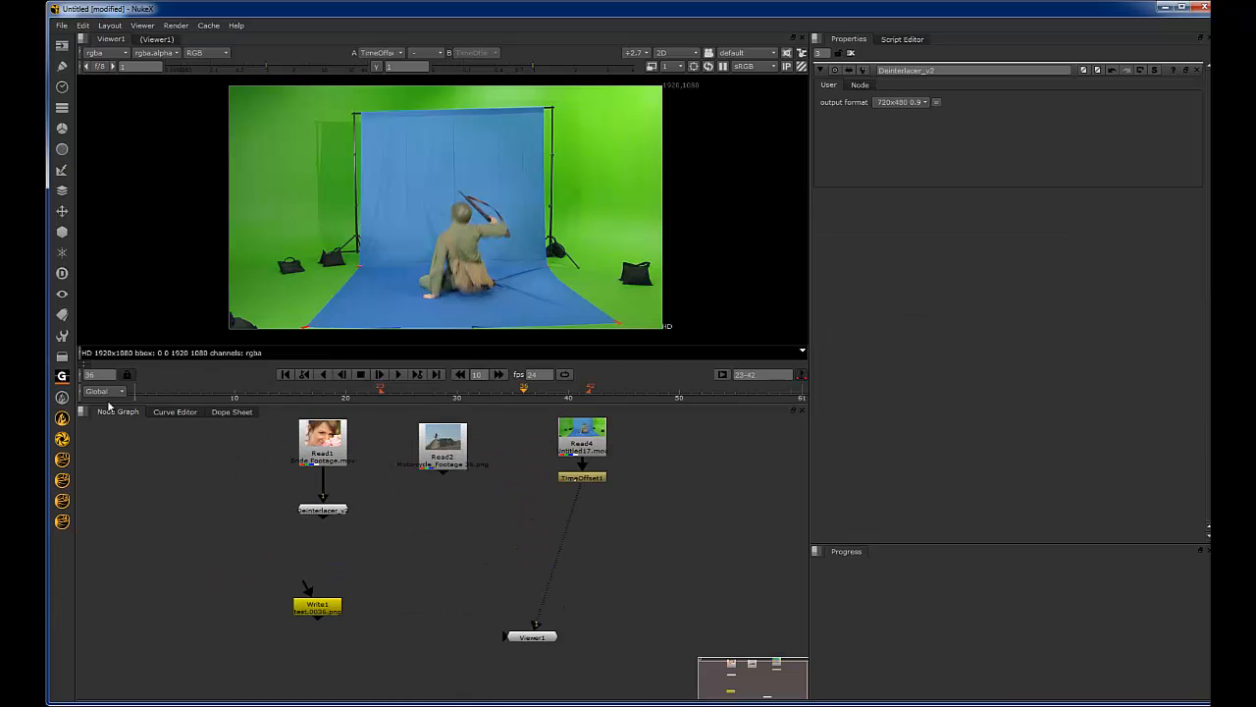
# Step: Browse the node type list and the Other > All plugins menu for a deinterlace node
pyautogui.click(61, 356)
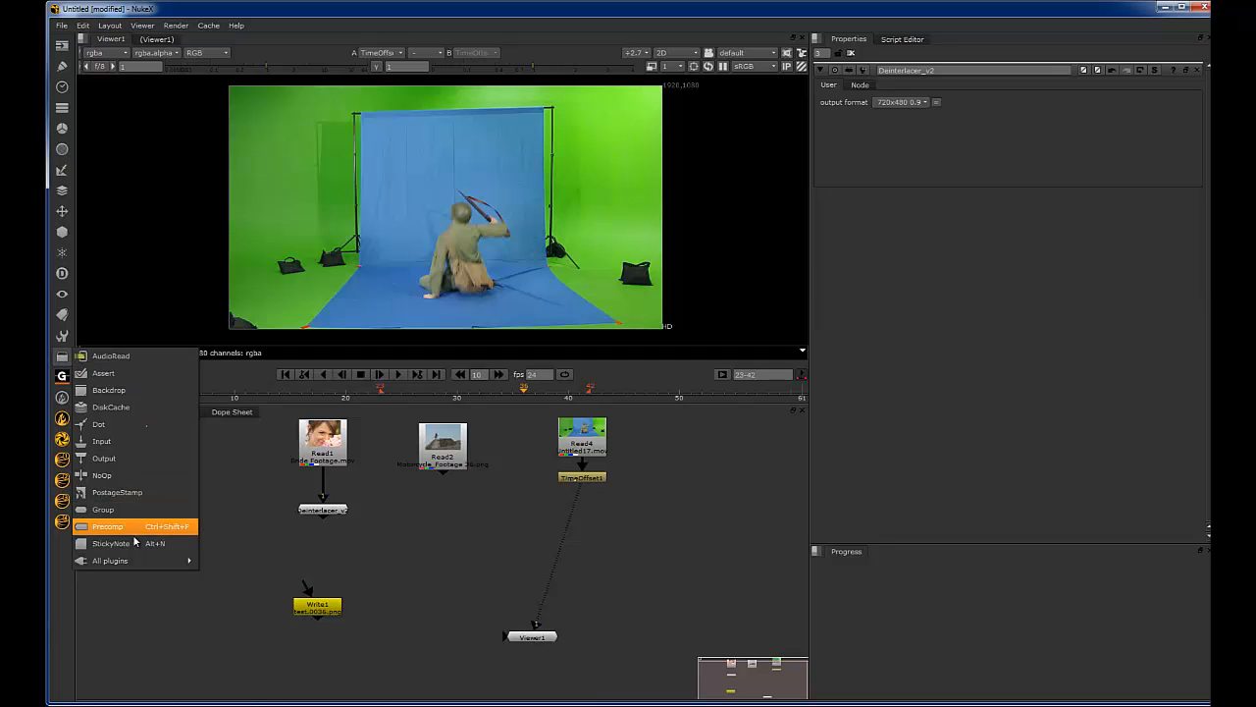
pyautogui.moveTo(125, 560)
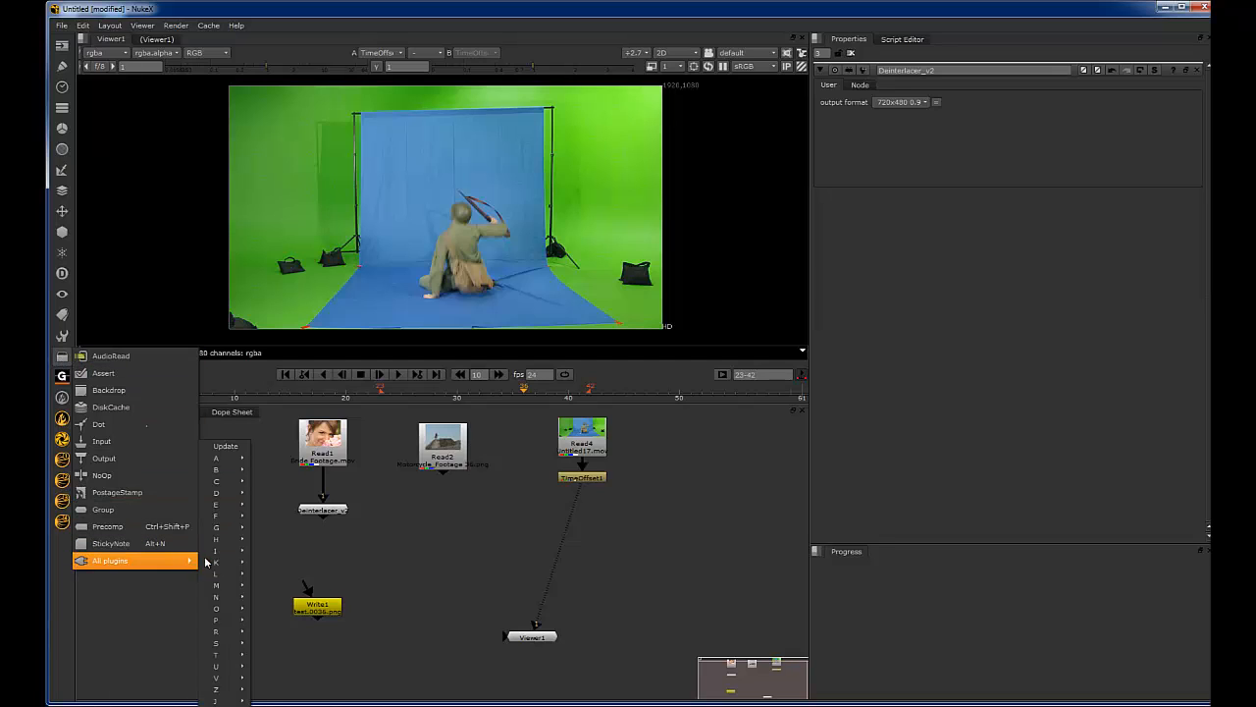
pyautogui.click(245, 448)
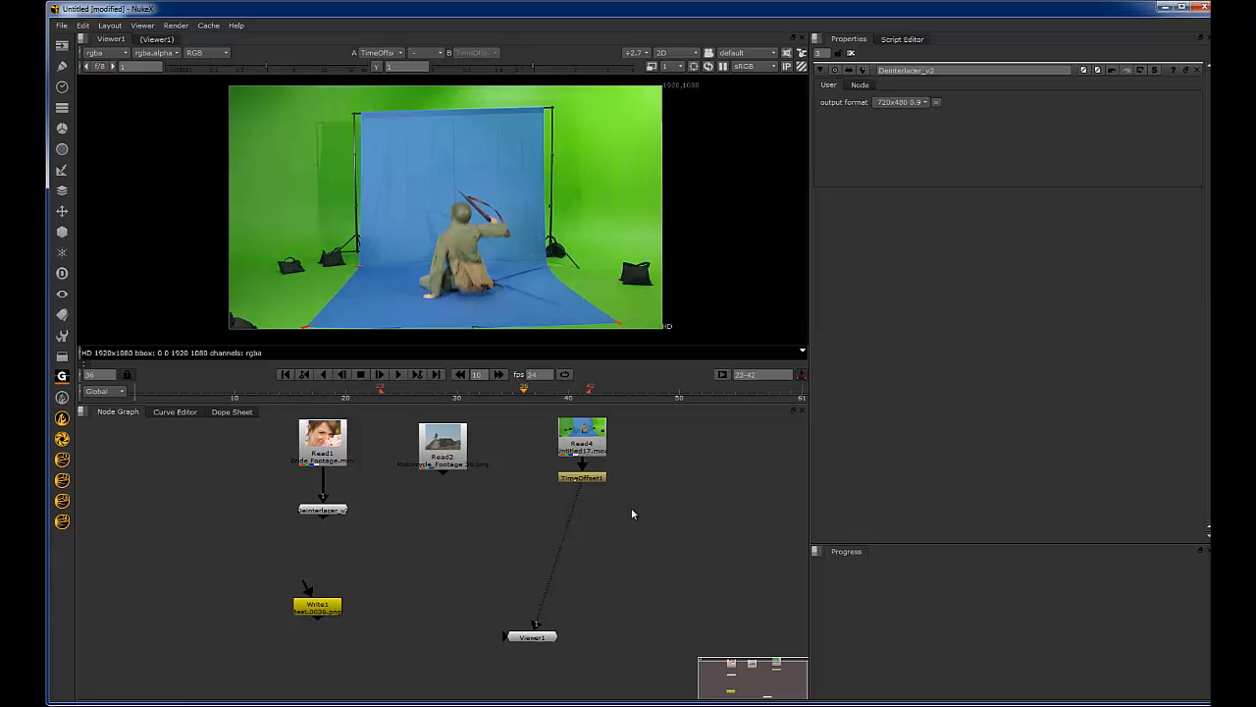
pyautogui.moveTo(631, 508); pyautogui.dragTo(510, 539)
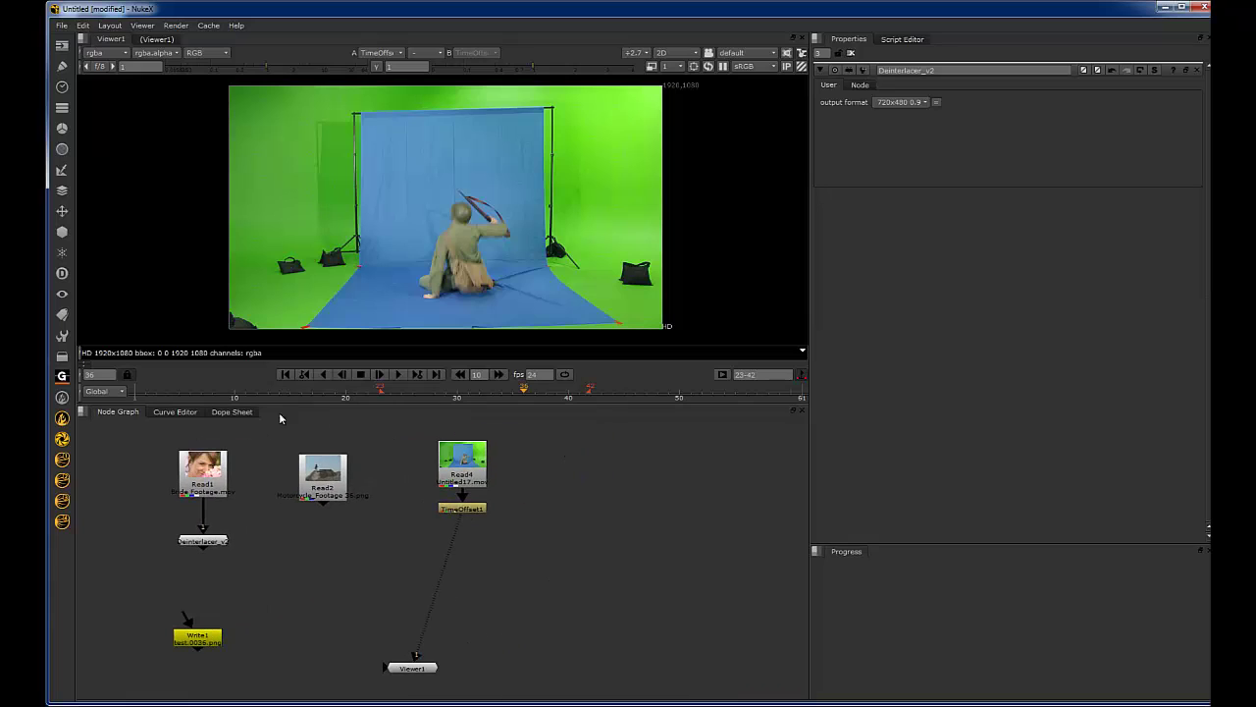
pyautogui.click(62, 361)
pyautogui.moveTo(135, 560)
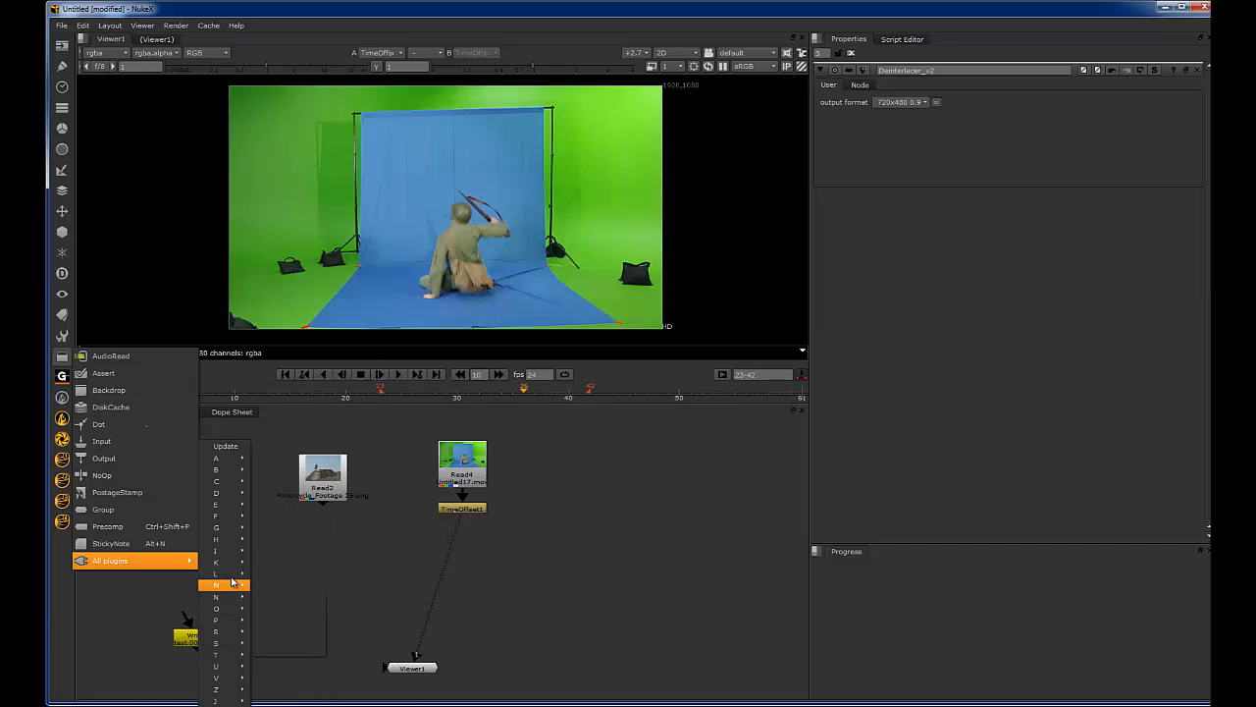
pyautogui.moveTo(224, 458)
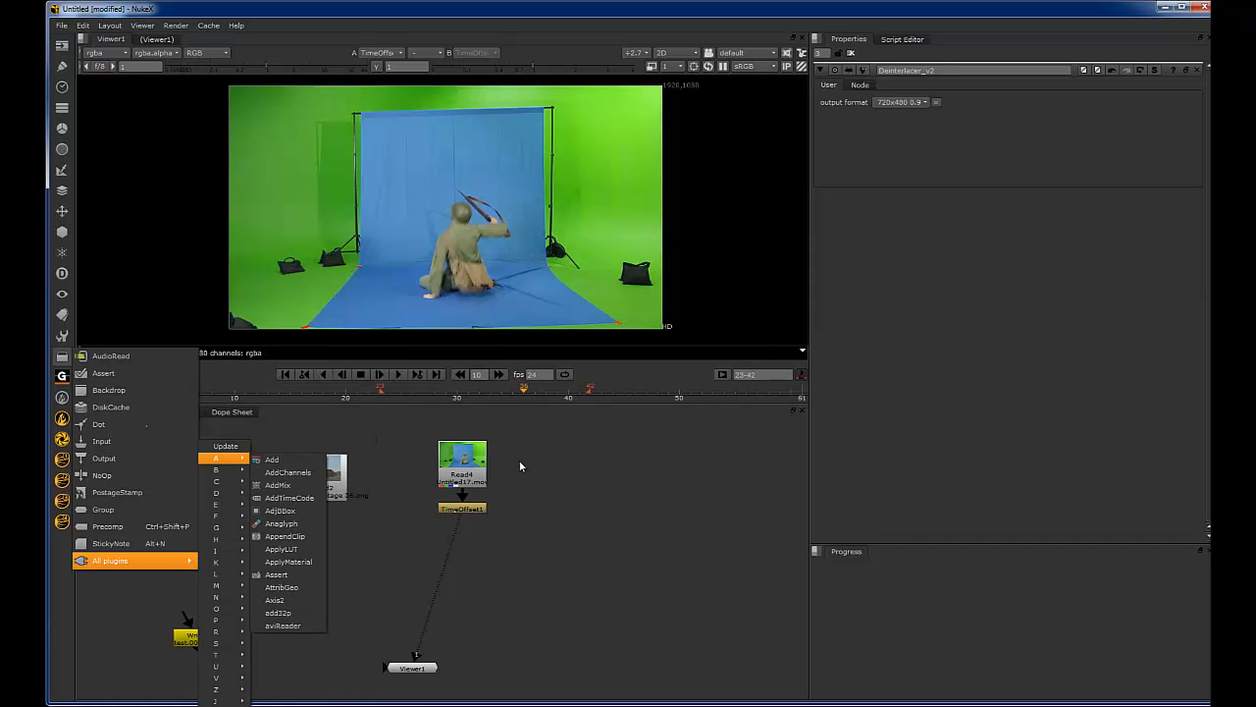
# Step: Create a native DeInterlace node and connect it beneath the motorcycle Read2
pyautogui.click(520, 466)
pyautogui.write('Dei')
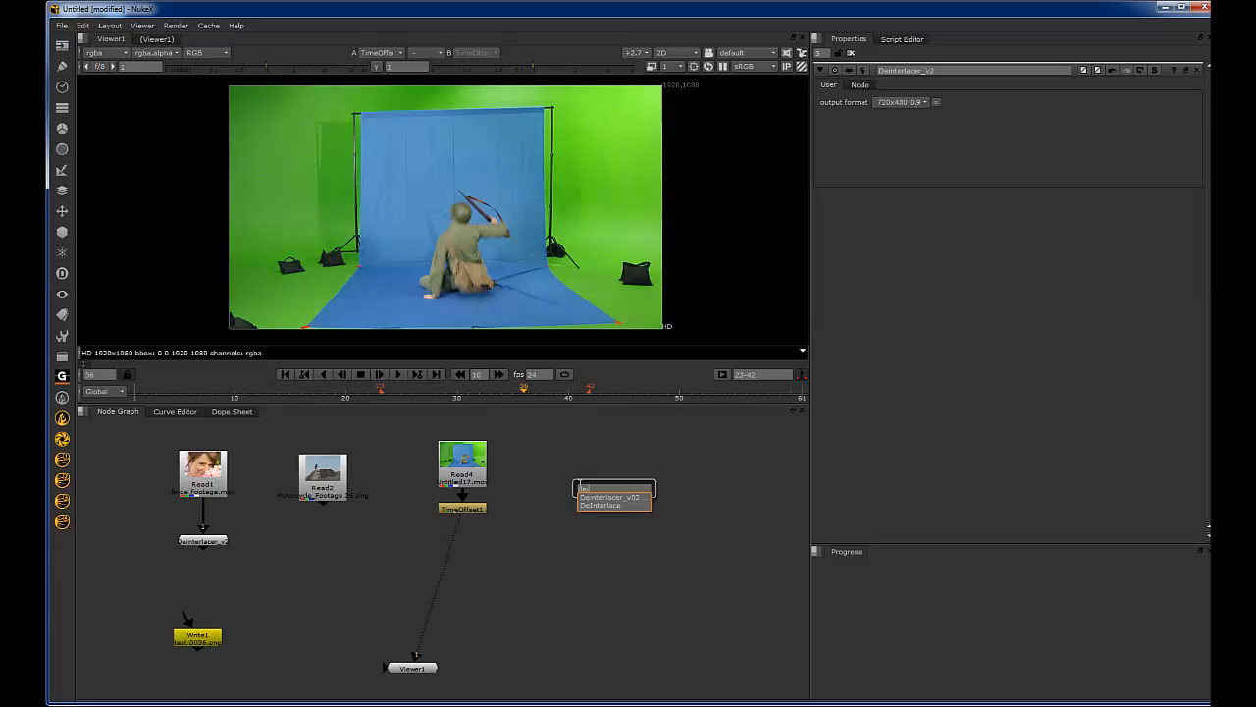
pyautogui.click(601, 505)
pyautogui.scroll(3, 575, 524)
pyautogui.moveTo(530, 490); pyautogui.dragTo(422, 469)
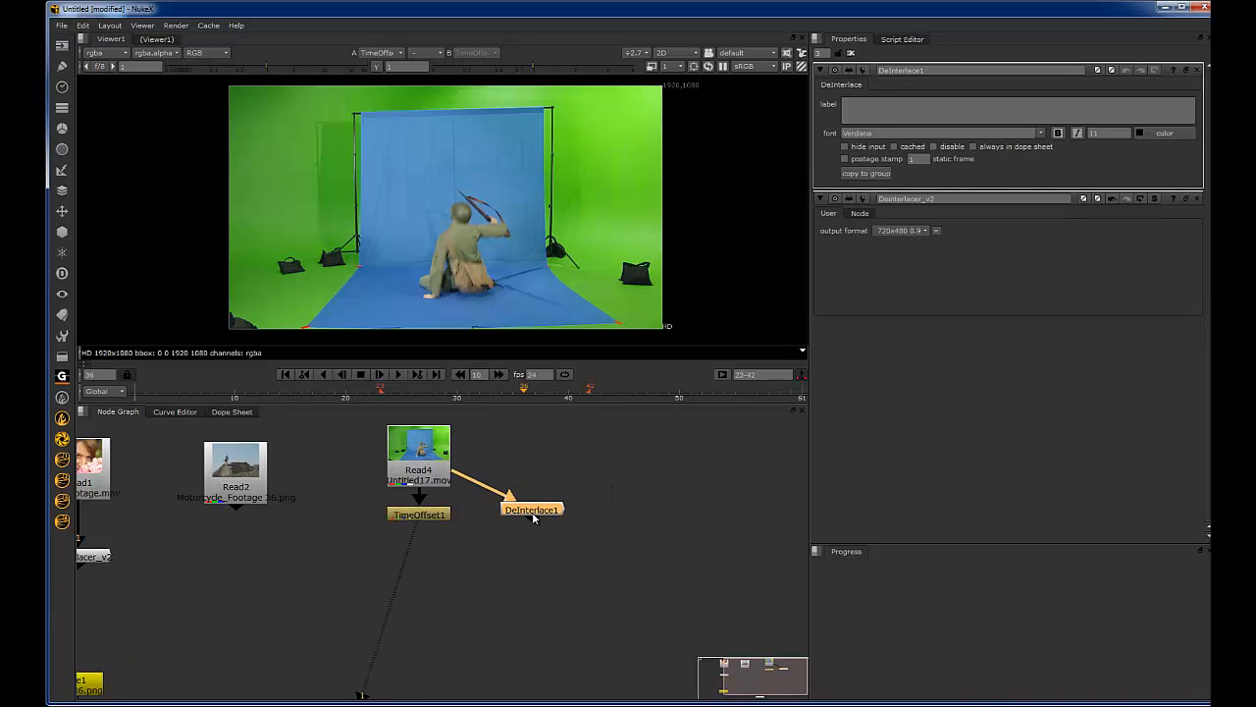
pyautogui.moveTo(567, 505)
pyautogui.keyDown('alt'); pyautogui.mouseDown()
pyautogui.moveTo(671, 504)
pyautogui.moveTo(260, 515)
pyautogui.moveTo(351, 544)
pyautogui.mouseUp(); pyautogui.keyUp('alt')
pyautogui.press('1')
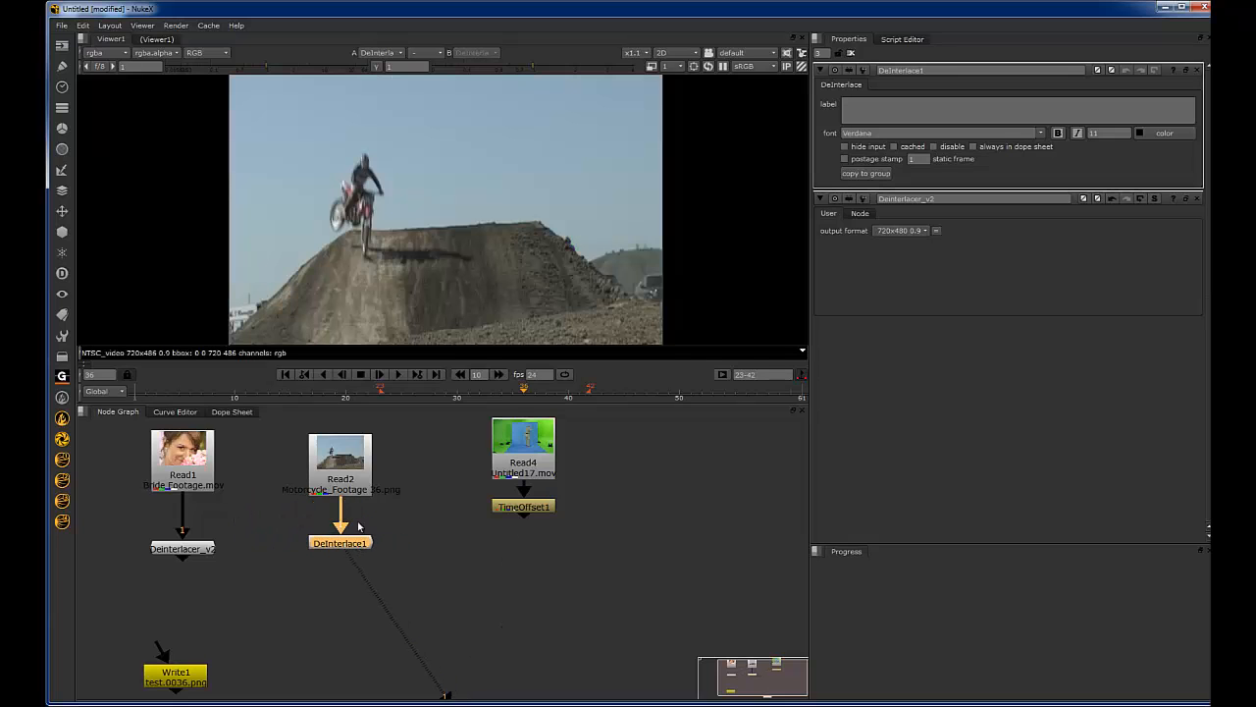
# Step: View DeInterlace1's result on the motorcycle footage and select the node
pyautogui.click(406, 497)
pyautogui.press('1')
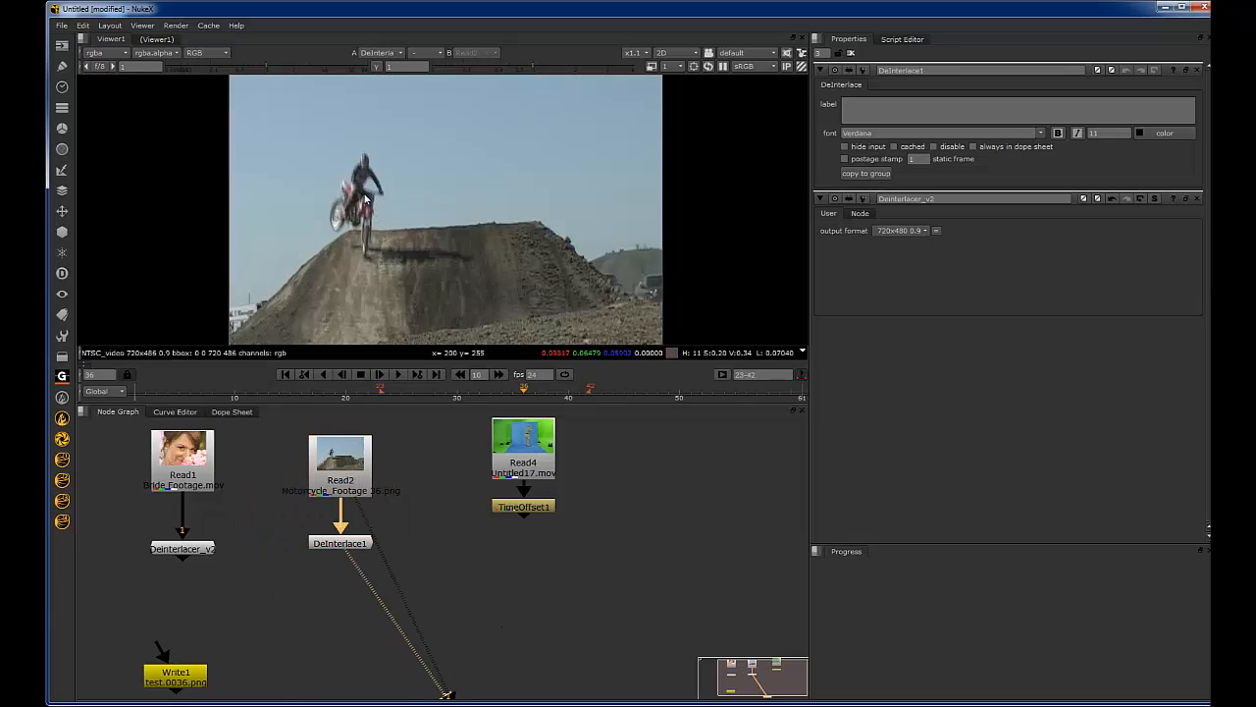
pyautogui.scroll(5, 466, 183)
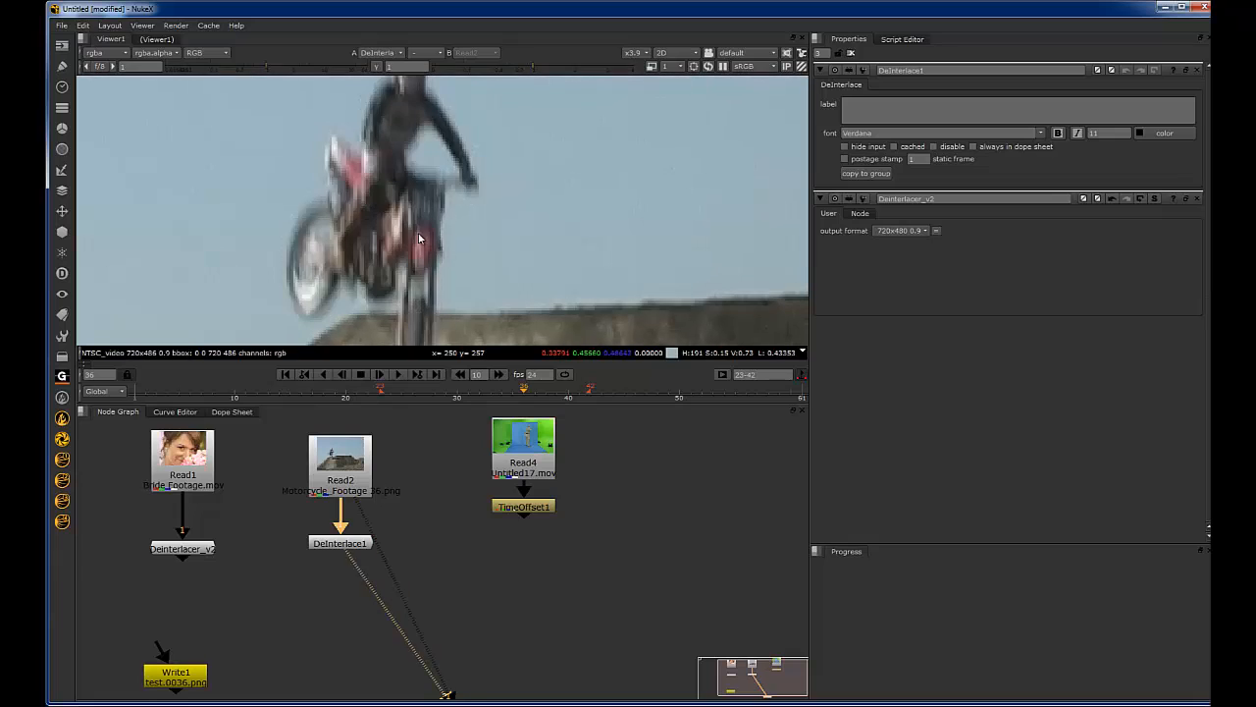
pyautogui.moveTo(295, 498); pyautogui.dragTo(415, 569)
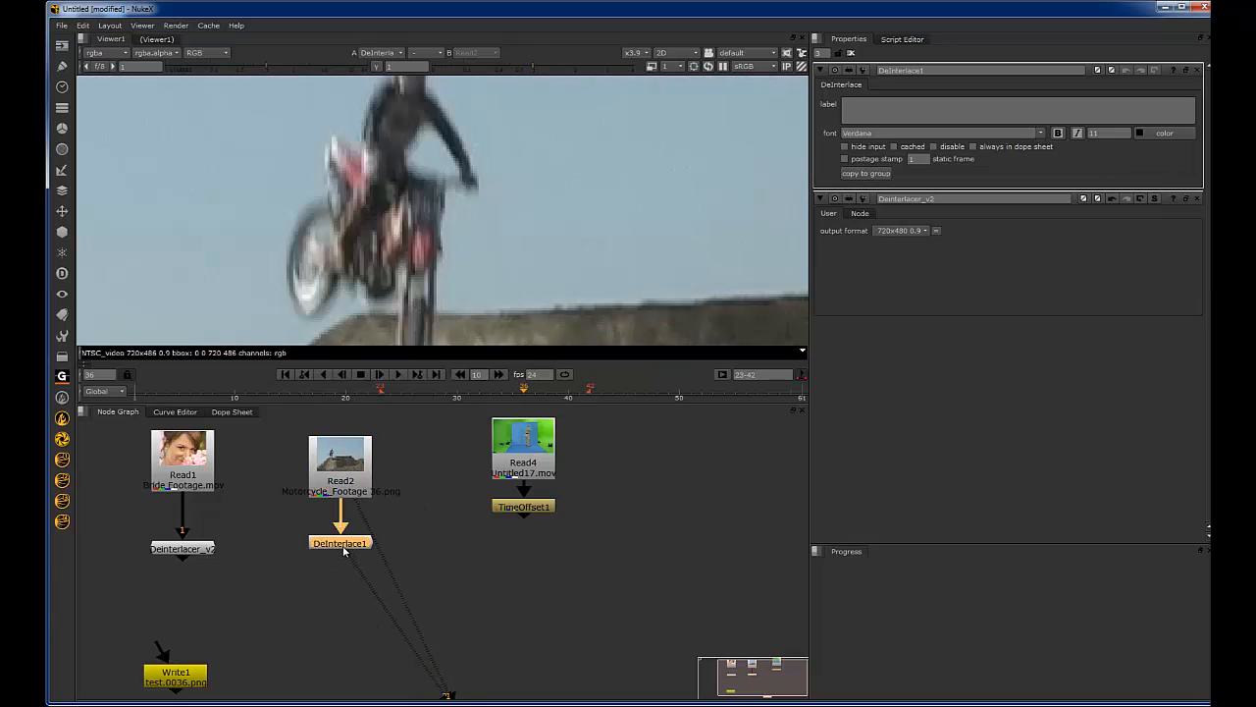
pyautogui.moveTo(339, 543); pyautogui.dragTo(339, 539)
# Step: Copy DeInterlace1 into editable Group1, connect it to Read2 and enter the group
pyautogui.click(867, 172)
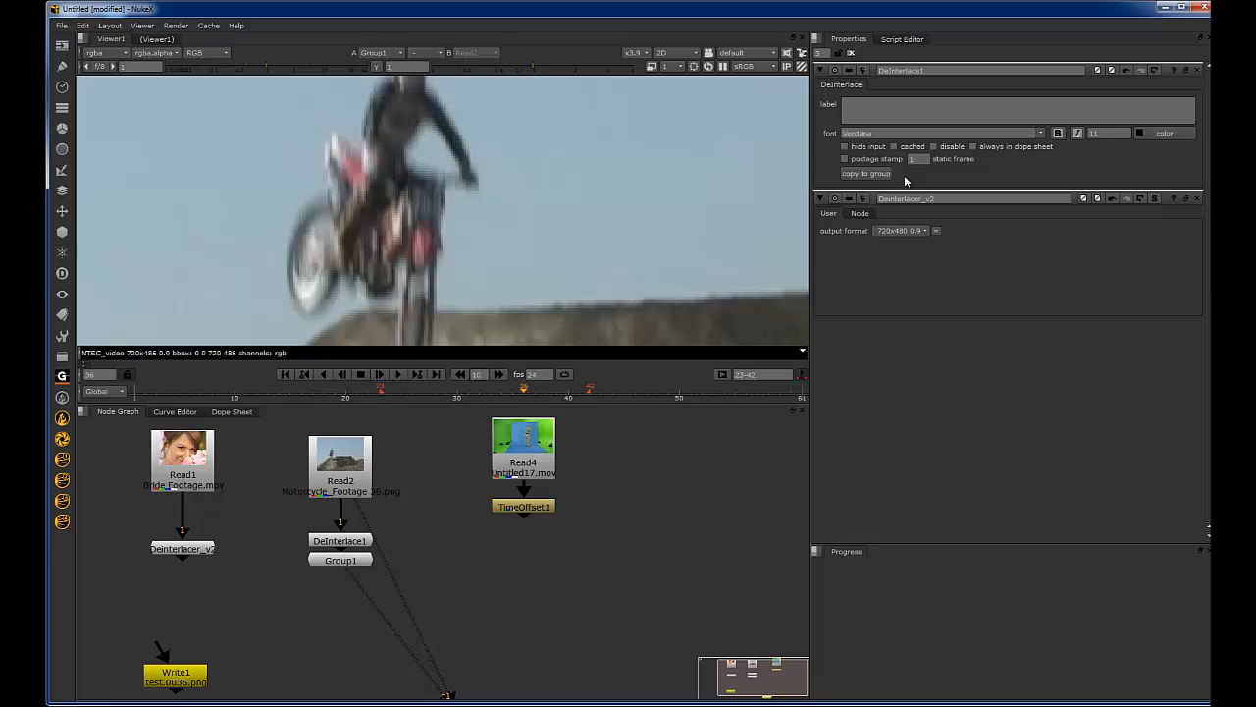
pyautogui.press('Delete')
pyautogui.moveTo(285, 469); pyautogui.dragTo(400, 553)
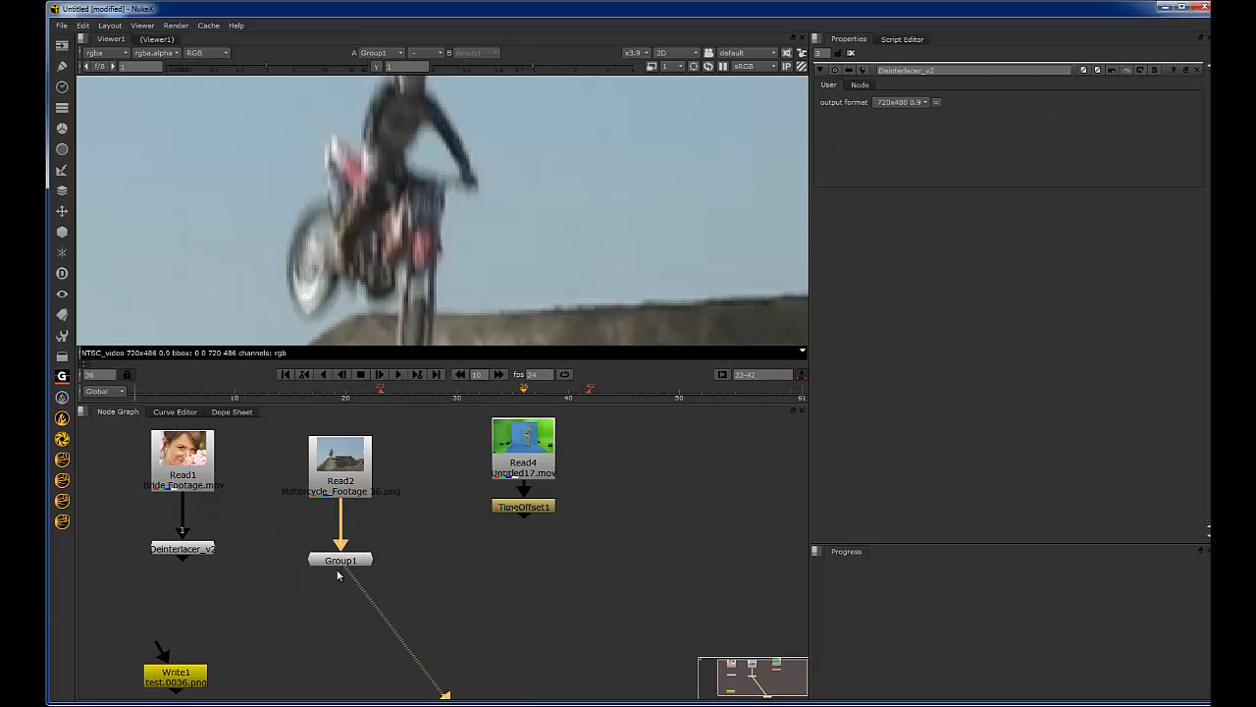
pyautogui.doubleClick(341, 560)
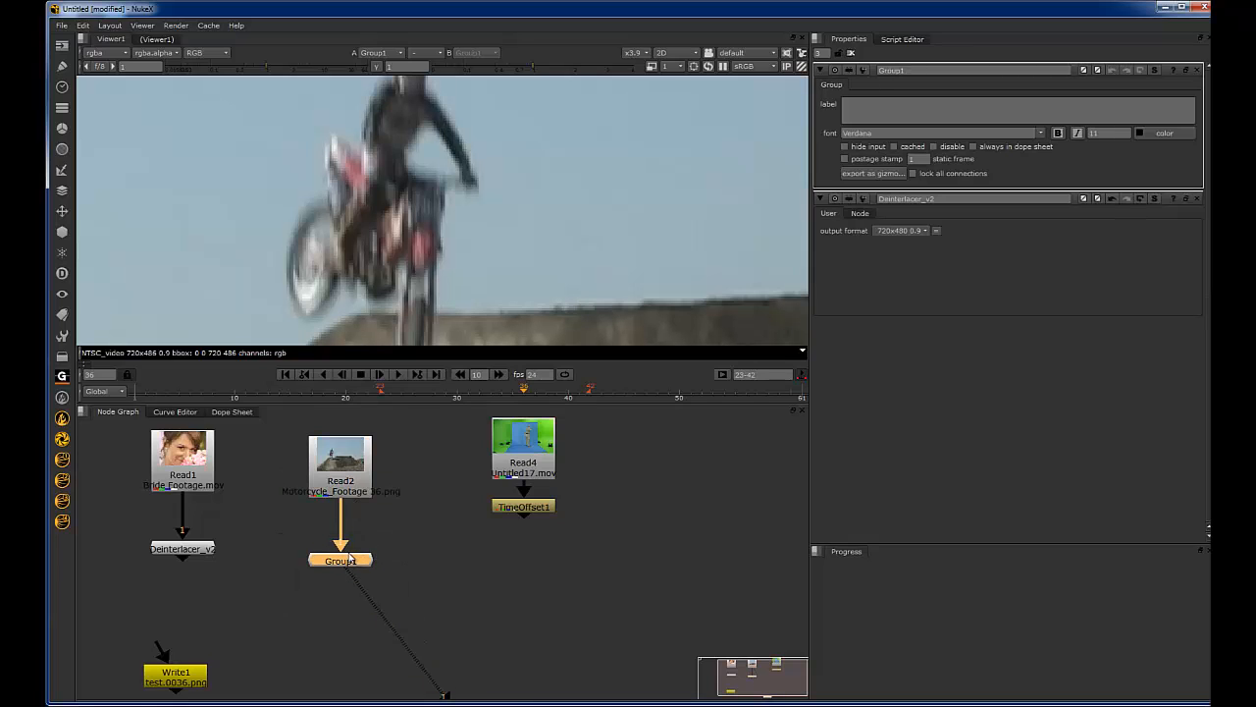
pyautogui.hotkey('ctrl', 'Return')
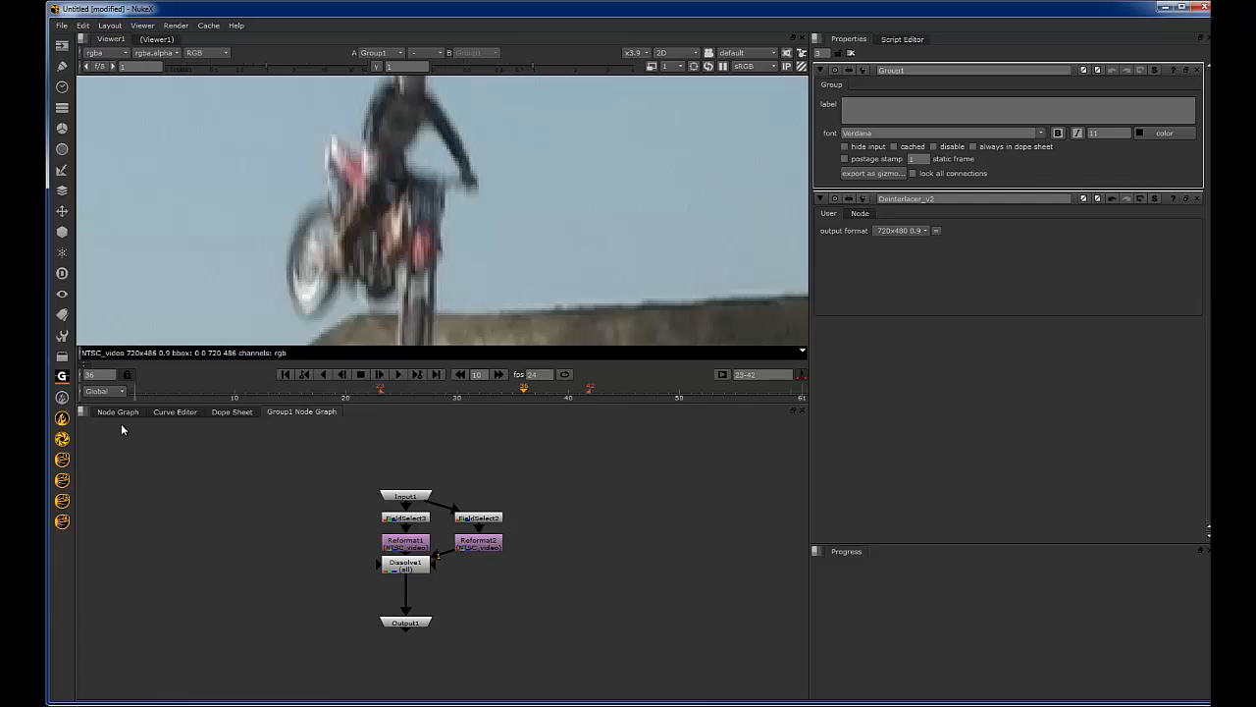
# Step: Inside Group1, view the first FieldSelect branch fitted in the viewer
pyautogui.click(118, 412)
pyautogui.click(422, 442)
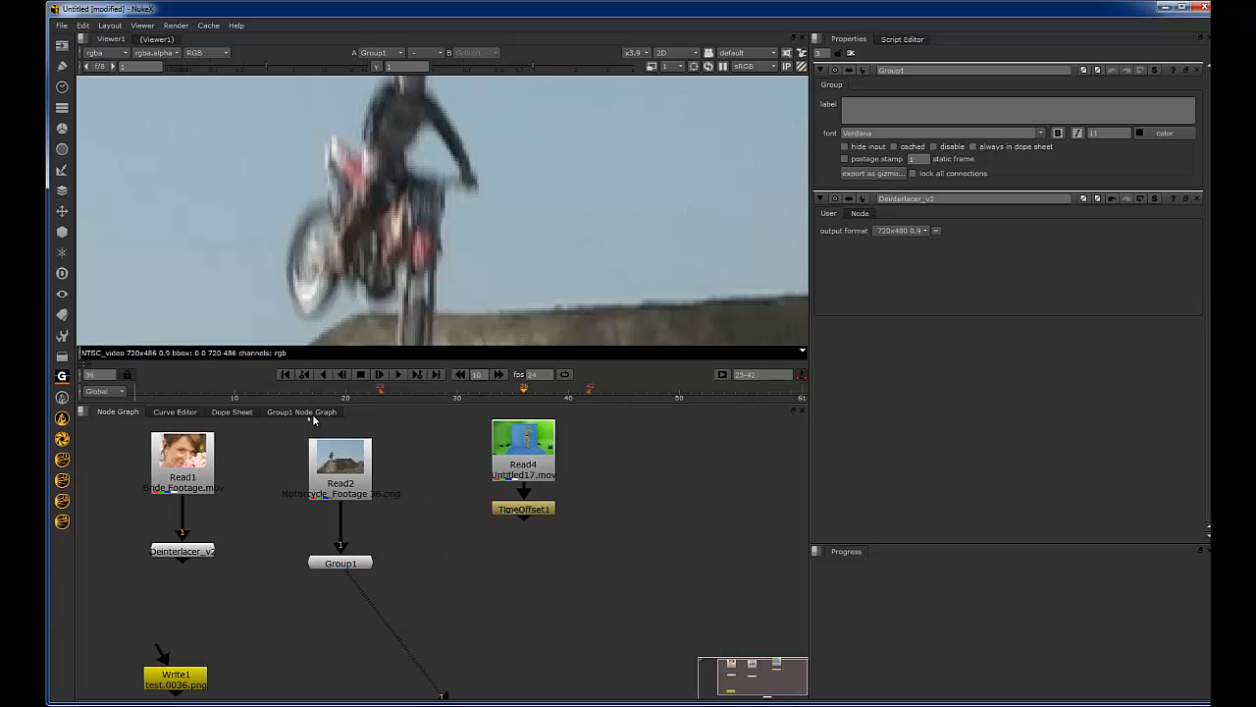
pyautogui.click(314, 413)
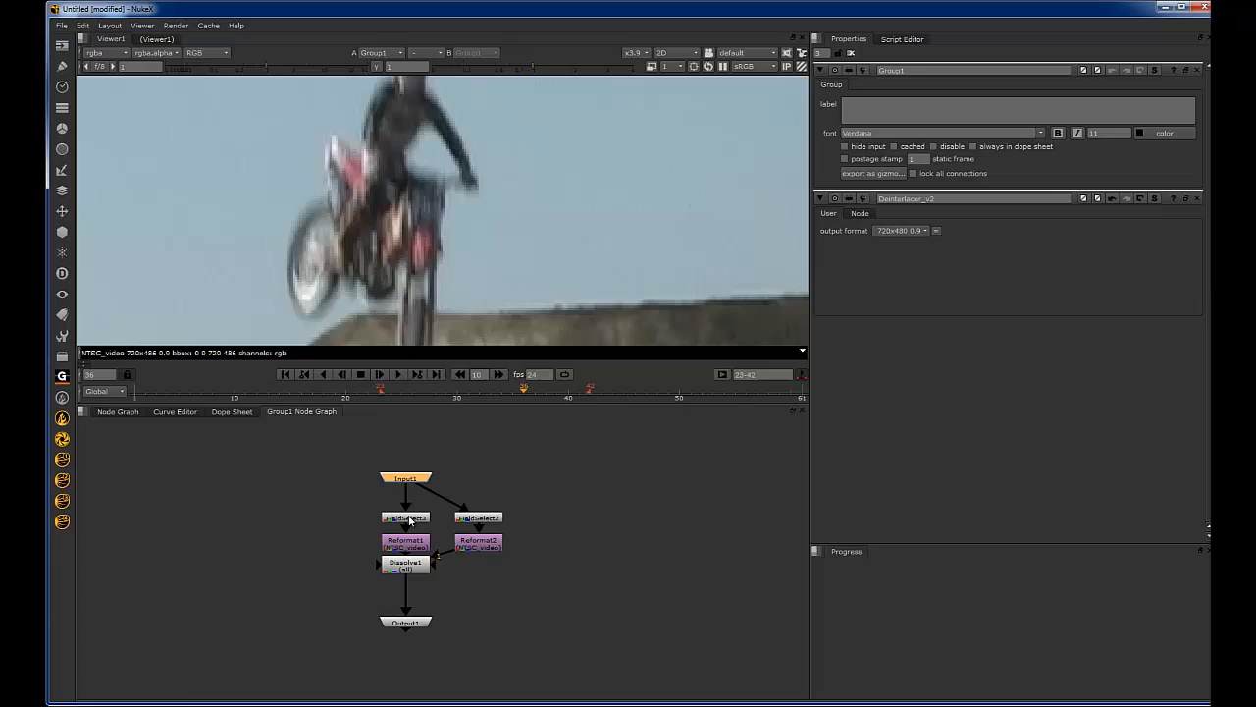
pyautogui.click(410, 520)
pyautogui.press('1')
pyautogui.press('f')
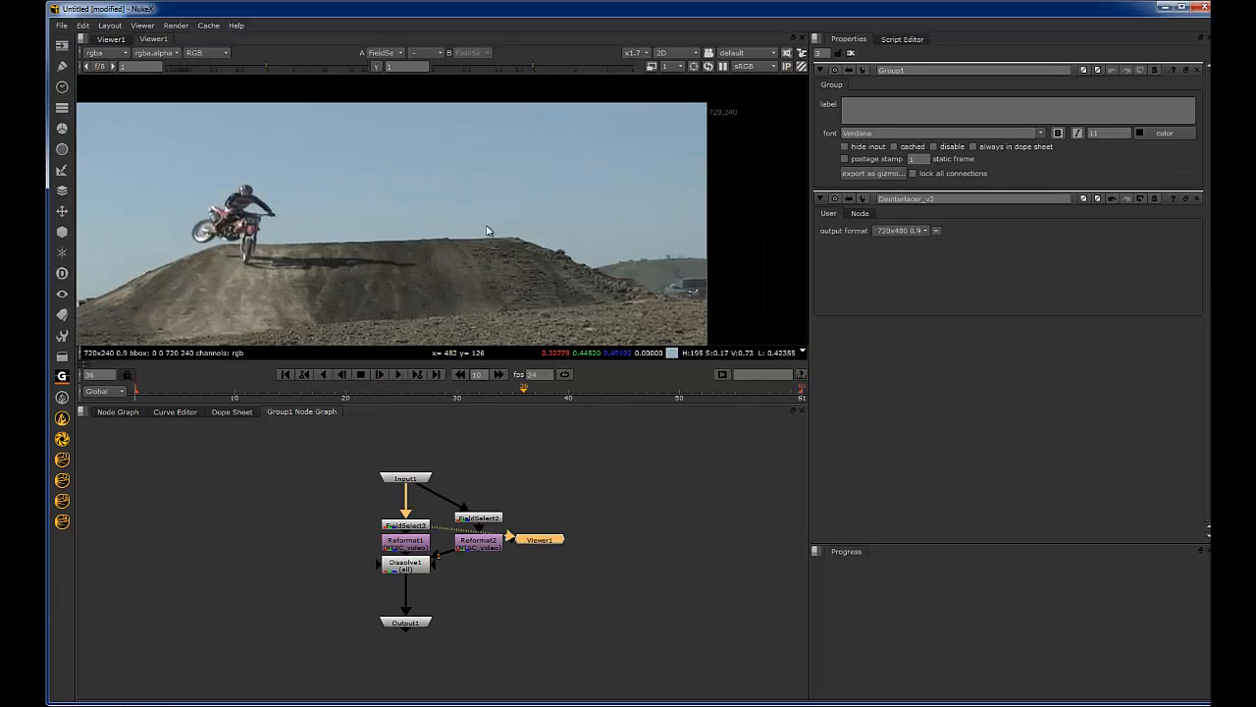
pyautogui.scroll(-2, 488, 229)
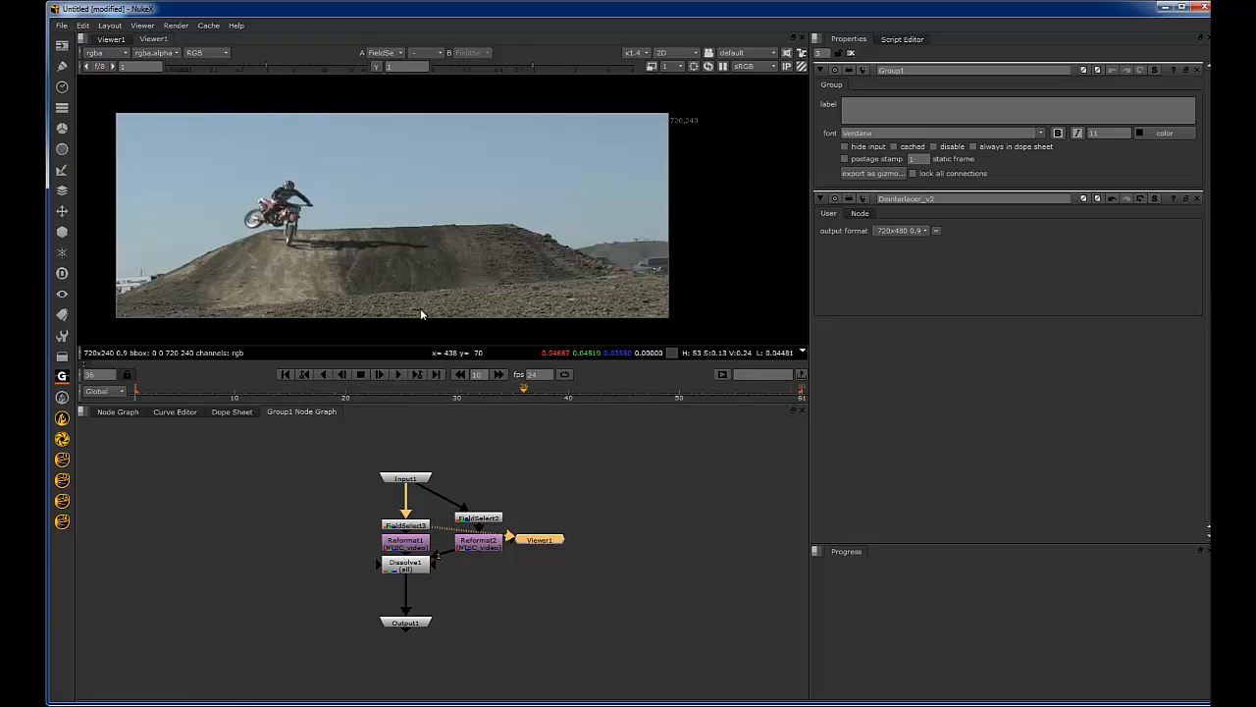
# Step: Bring up the FieldSelect3 (Even) and FieldSelect2 (Odd) settings
pyautogui.click(414, 520)
pyautogui.doubleClick(414, 517)
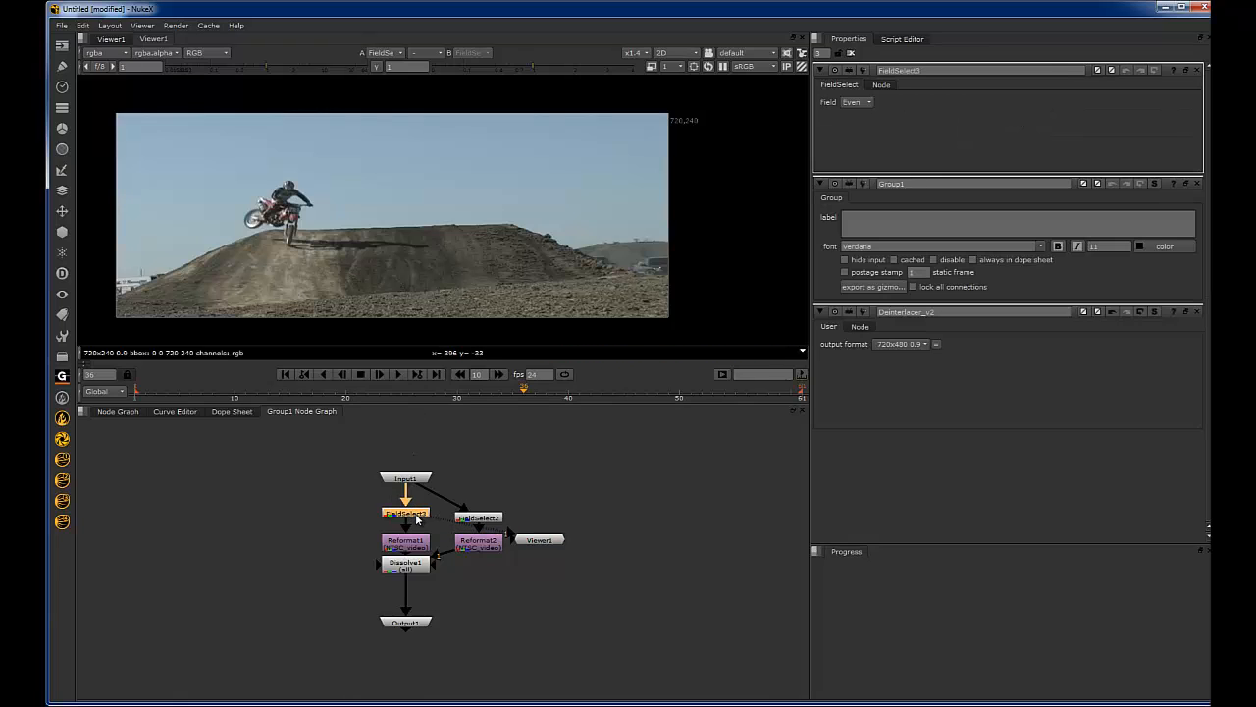
pyautogui.moveTo(479, 518); pyautogui.dragTo(481, 514)
pyautogui.doubleClick(479, 514)
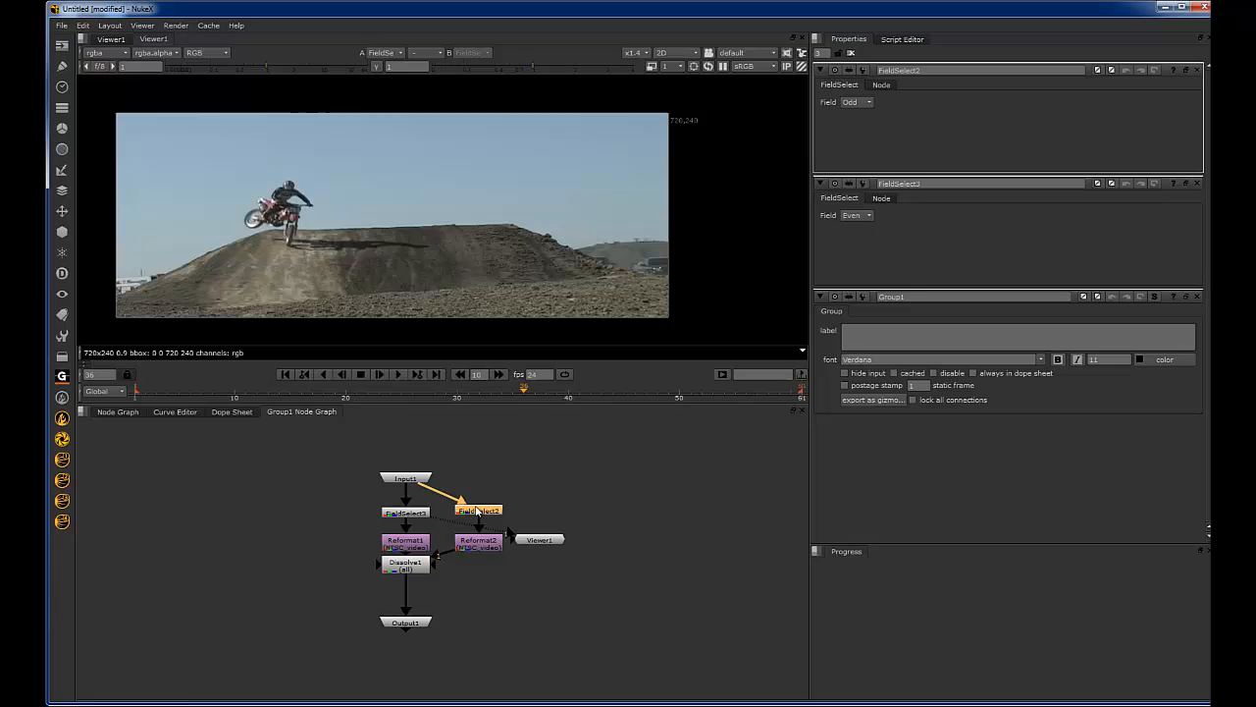
# Step: Flip the viewer rapidly between the even and odd field branches to compare them
pyautogui.press('1')
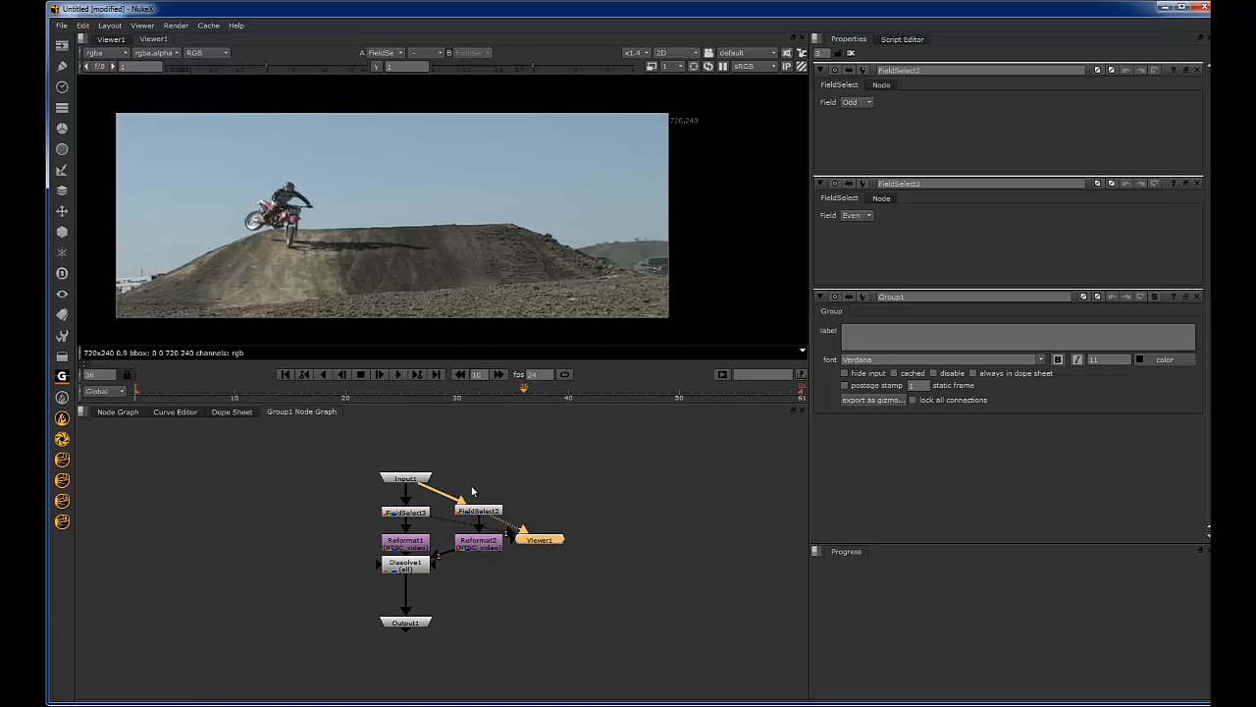
pyautogui.scroll(1, 436, 219)
pyautogui.scroll(3, 435, 219)
pyautogui.press('2')
pyautogui.press('1')
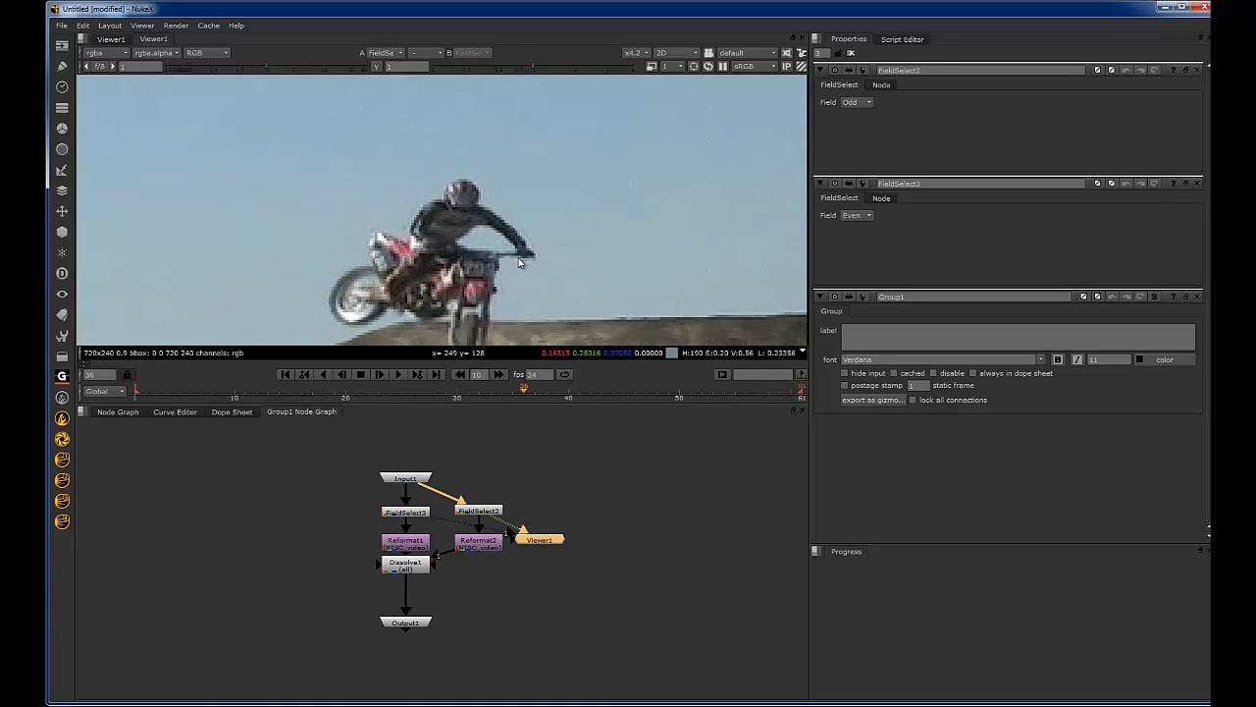
pyautogui.press('2')
pyautogui.press('1')
pyautogui.press('2')
pyautogui.press('1')
pyautogui.press('2')
pyautogui.press('1')
pyautogui.press('2')
pyautogui.press('1')
pyautogui.press('2')
pyautogui.press('1')
pyautogui.scroll(-2, 476, 249)
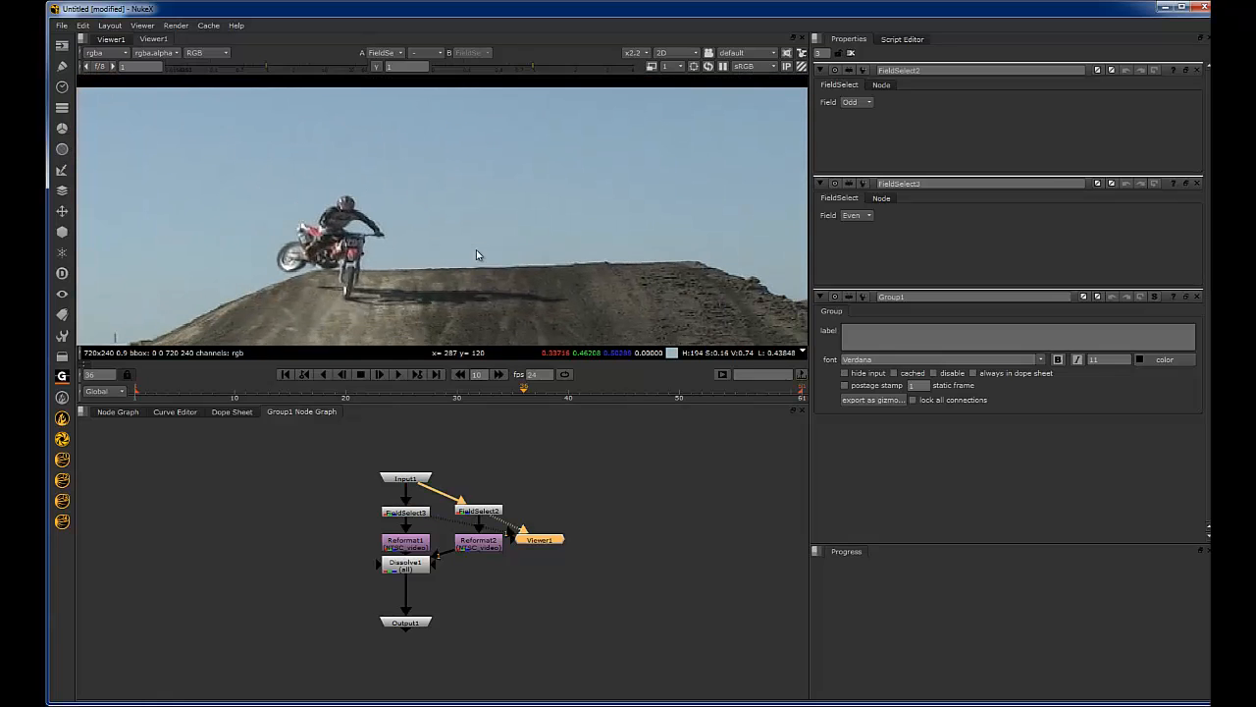
pyautogui.press('2')
pyautogui.press('1')
pyautogui.press('2')
pyautogui.press('2')
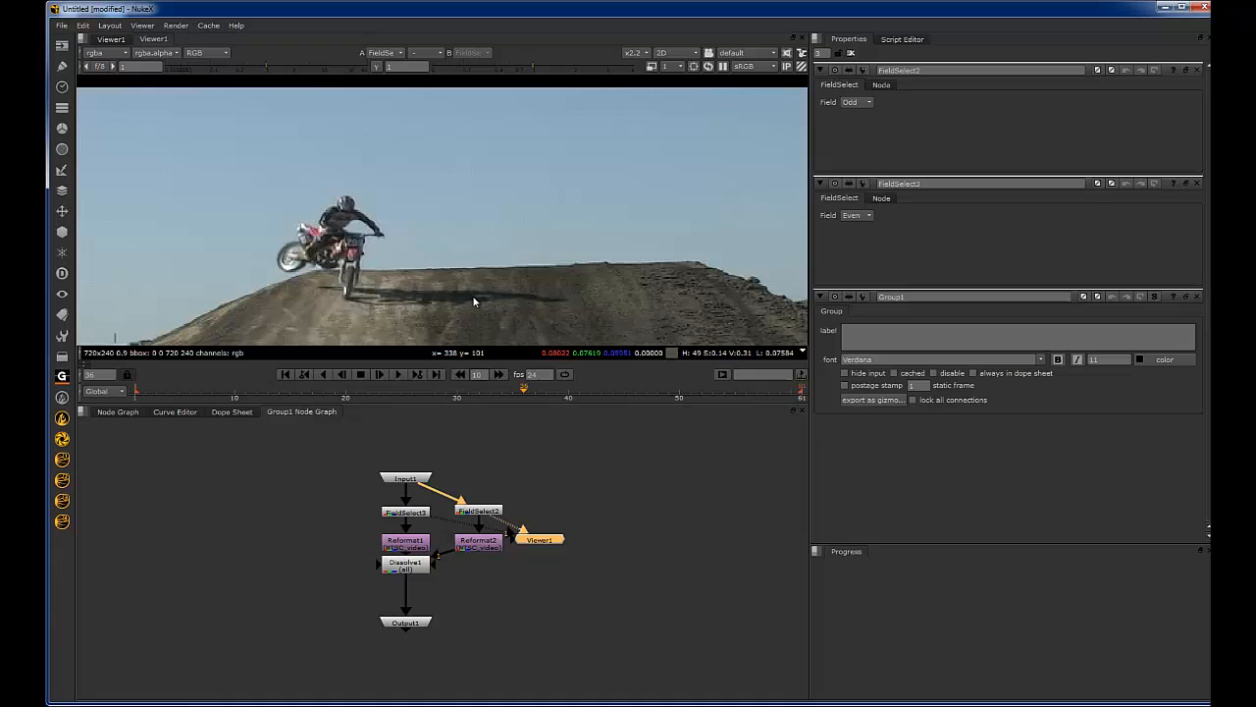
pyautogui.scroll(1, 412, 479)
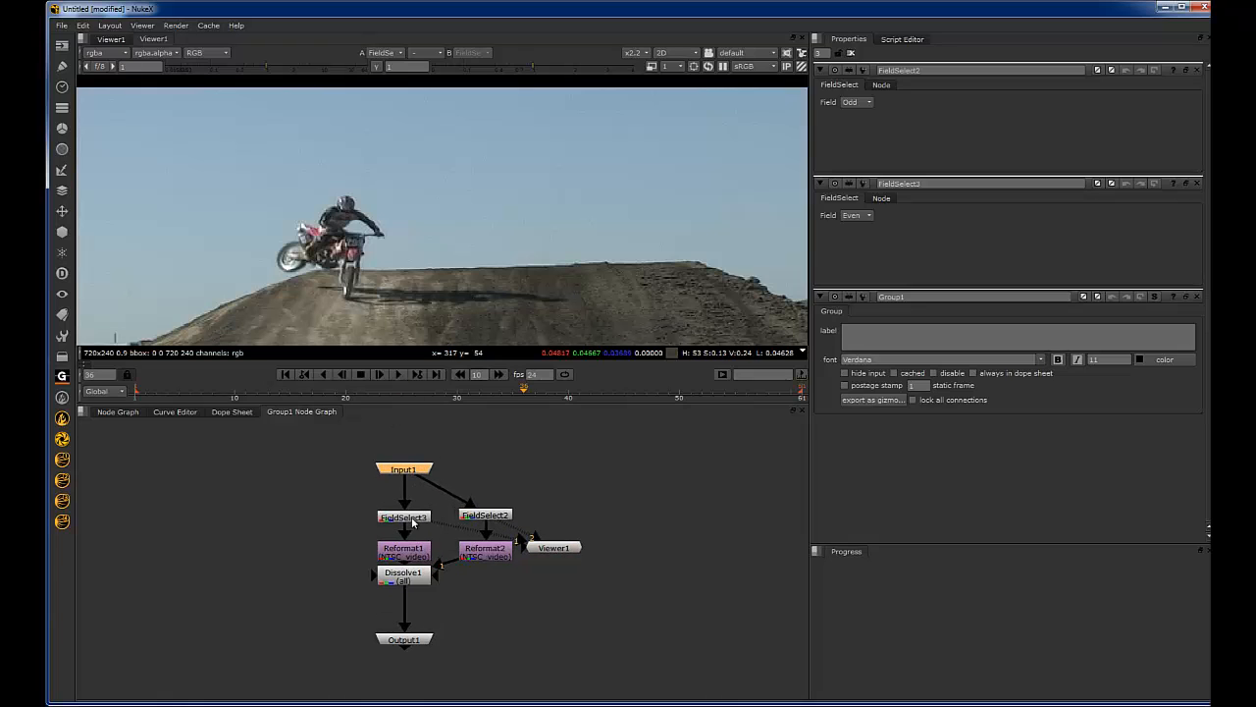
# Step: Review each field branch again with FieldSelect3's settings on top, fitting the 720x240 image
pyautogui.click(403, 513)
pyautogui.press('2')
pyautogui.scroll(-2, 562, 247)
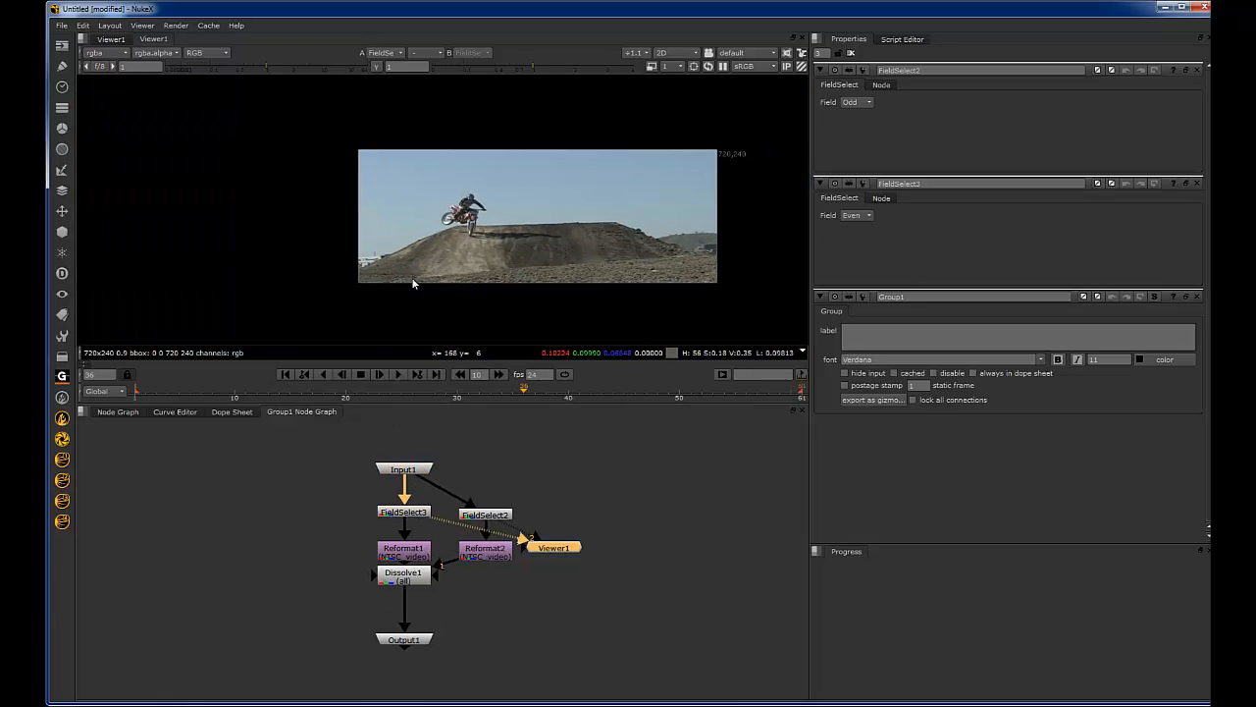
pyautogui.press('1')
pyautogui.scroll(1, 501, 267)
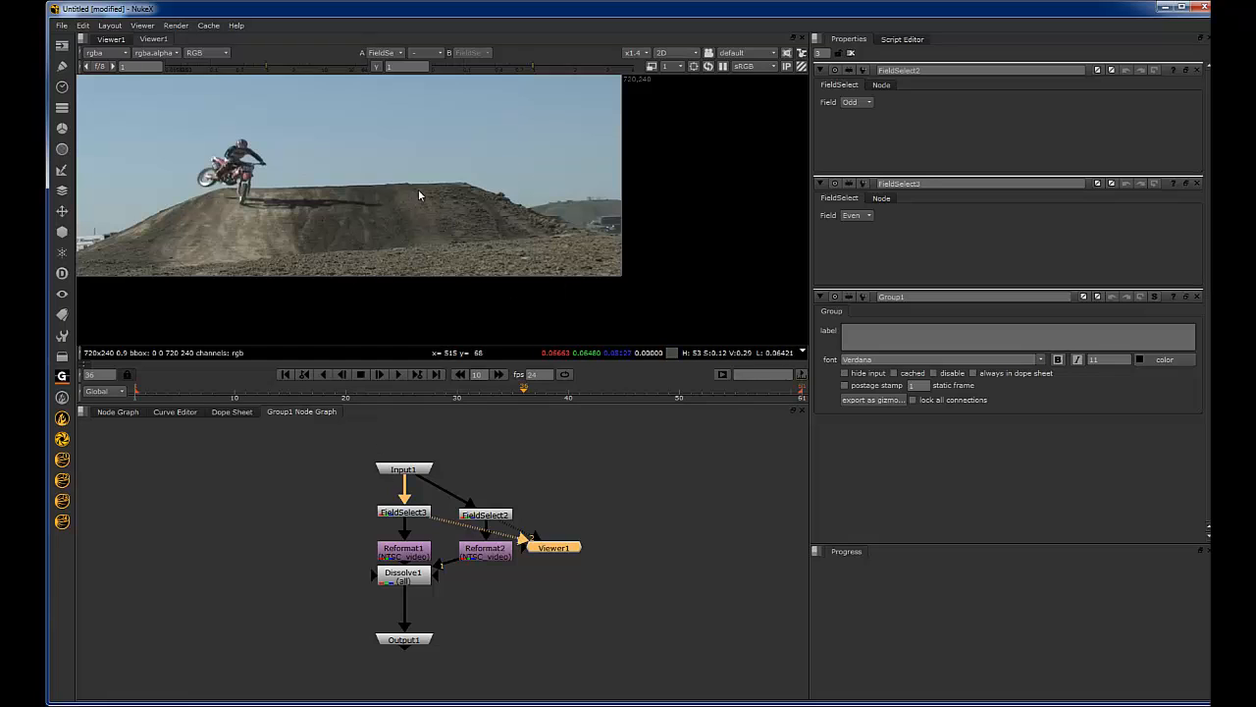
pyautogui.doubleClick(416, 517)
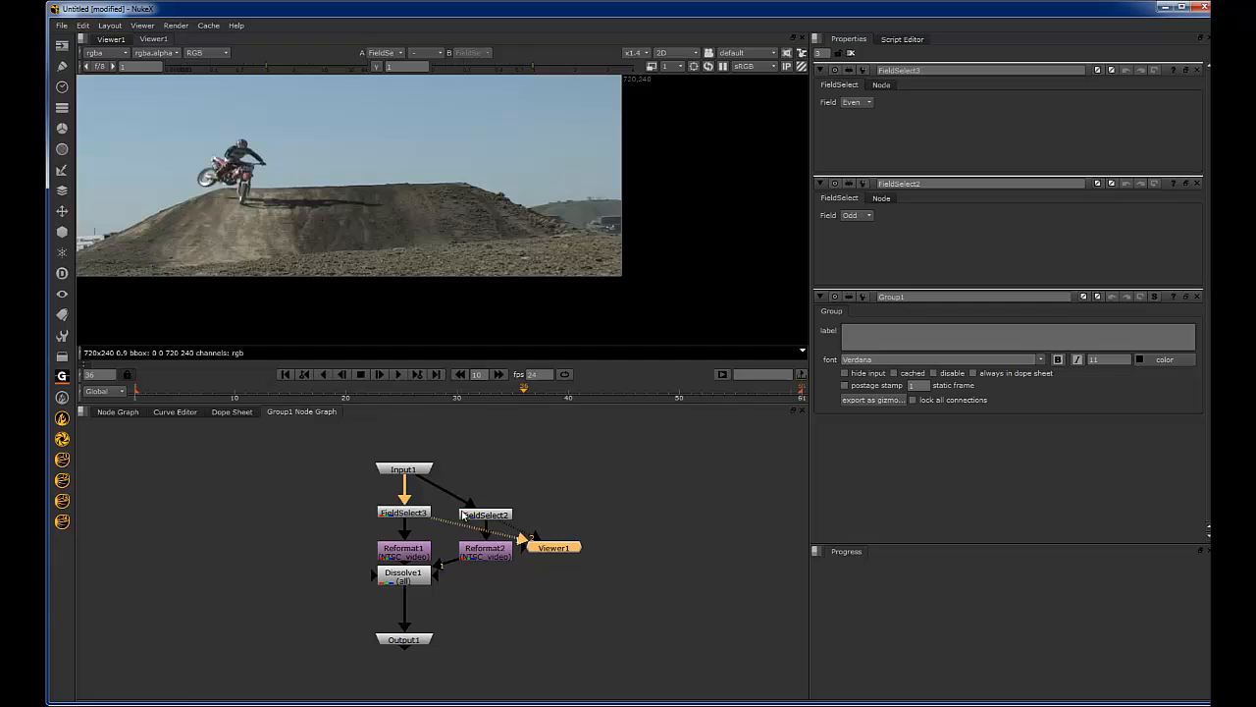
pyautogui.scroll(2, 579, 213)
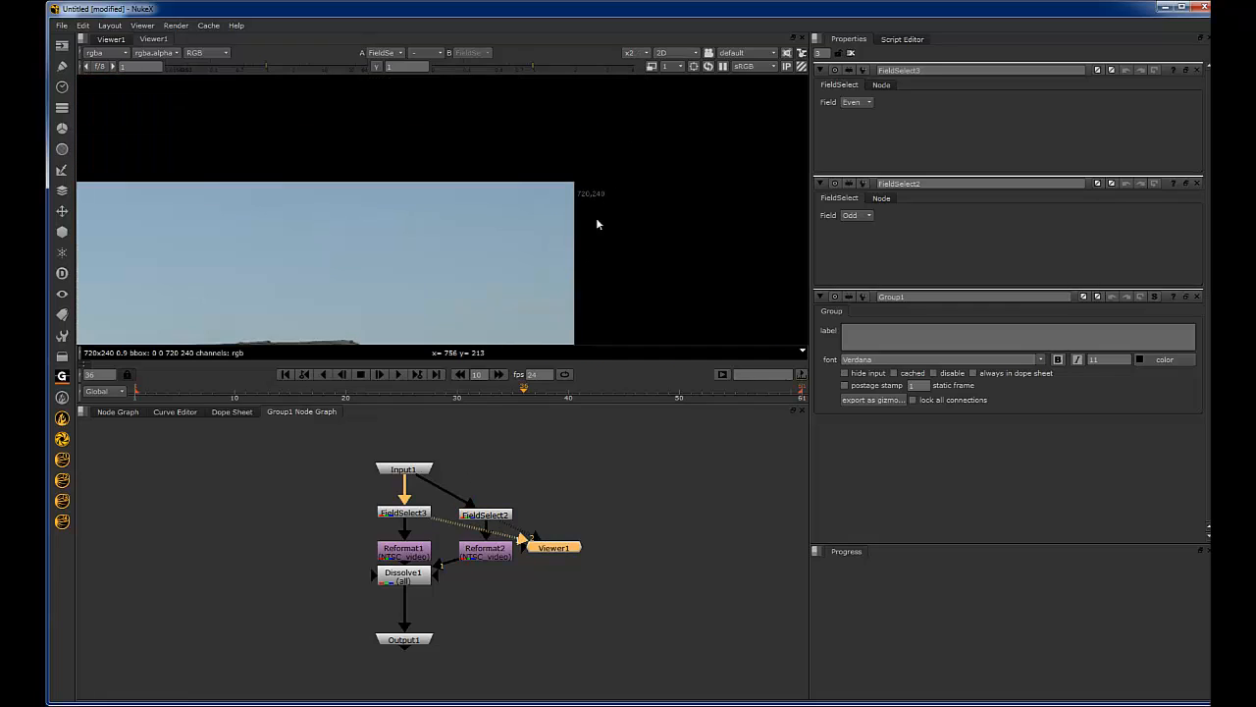
pyautogui.press('2')
pyautogui.scroll(2, 590, 190)
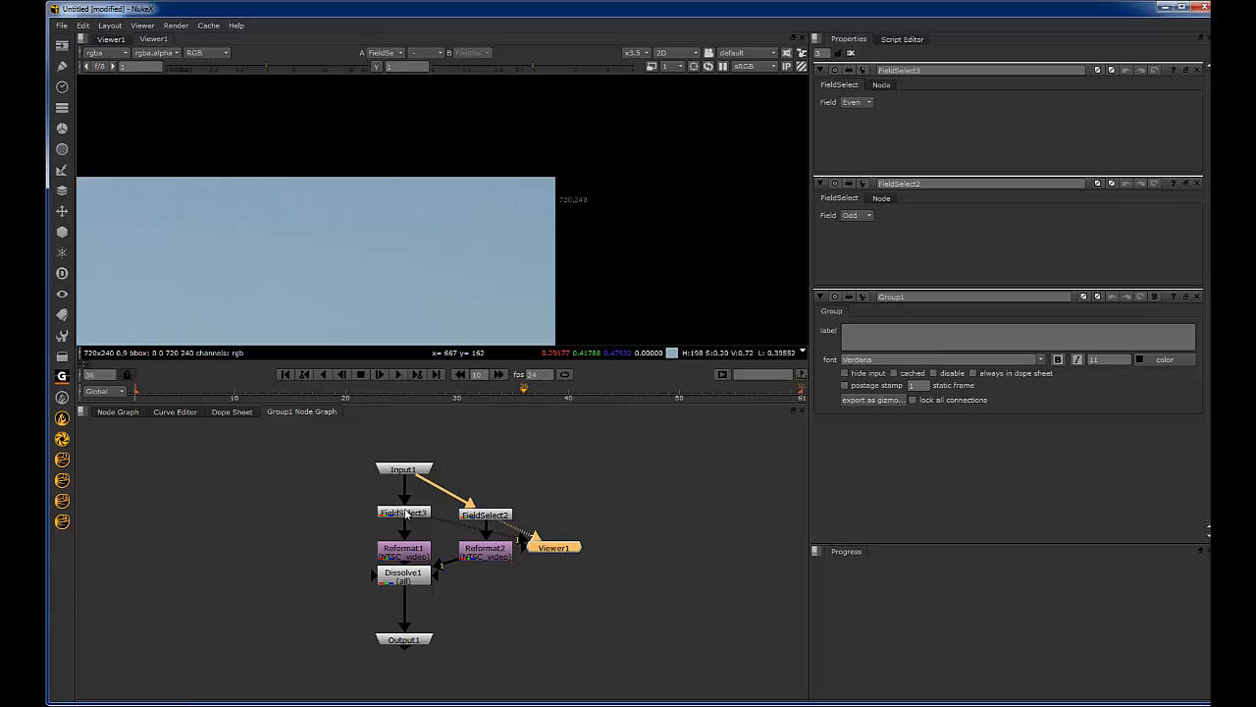
pyautogui.press('1')
pyautogui.press('f')
pyautogui.scroll(1, 500, 253)
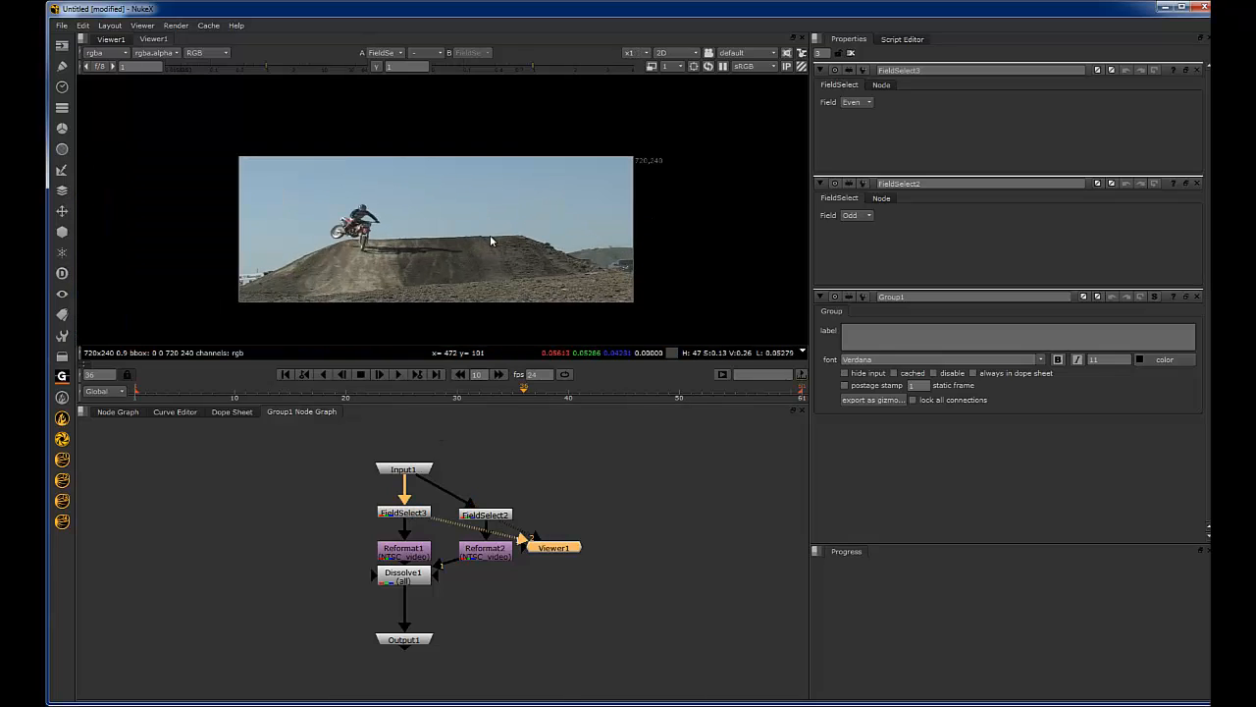
# Step: Move Dissolve1 lower in the group and view Reformat1's NTSC 720x486 output
pyautogui.moveTo(412, 579); pyautogui.dragTo(412, 628)
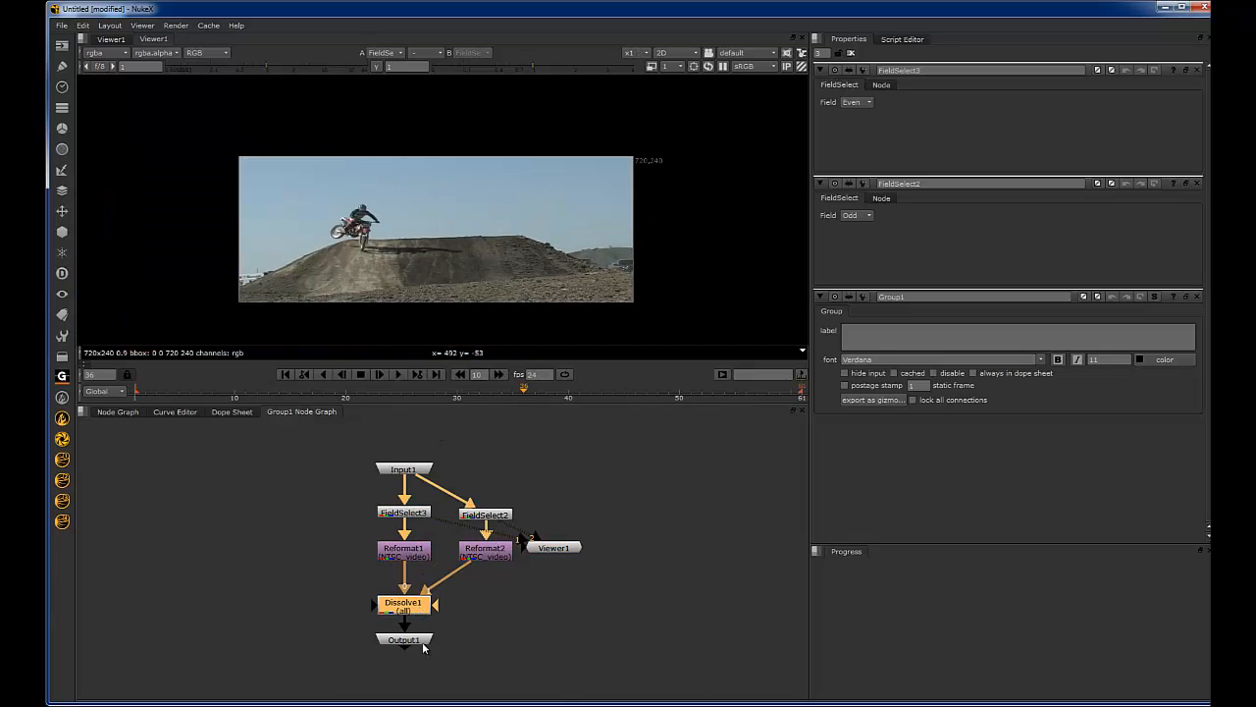
pyautogui.click(407, 513)
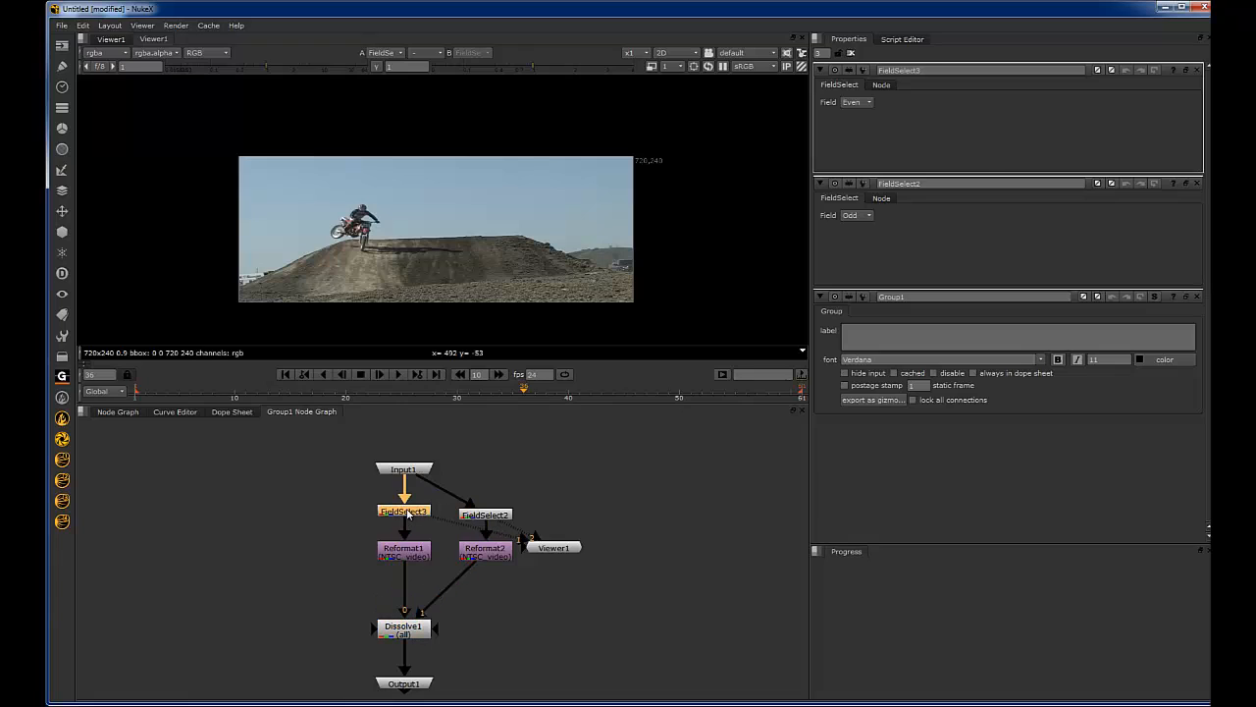
pyautogui.click(416, 554)
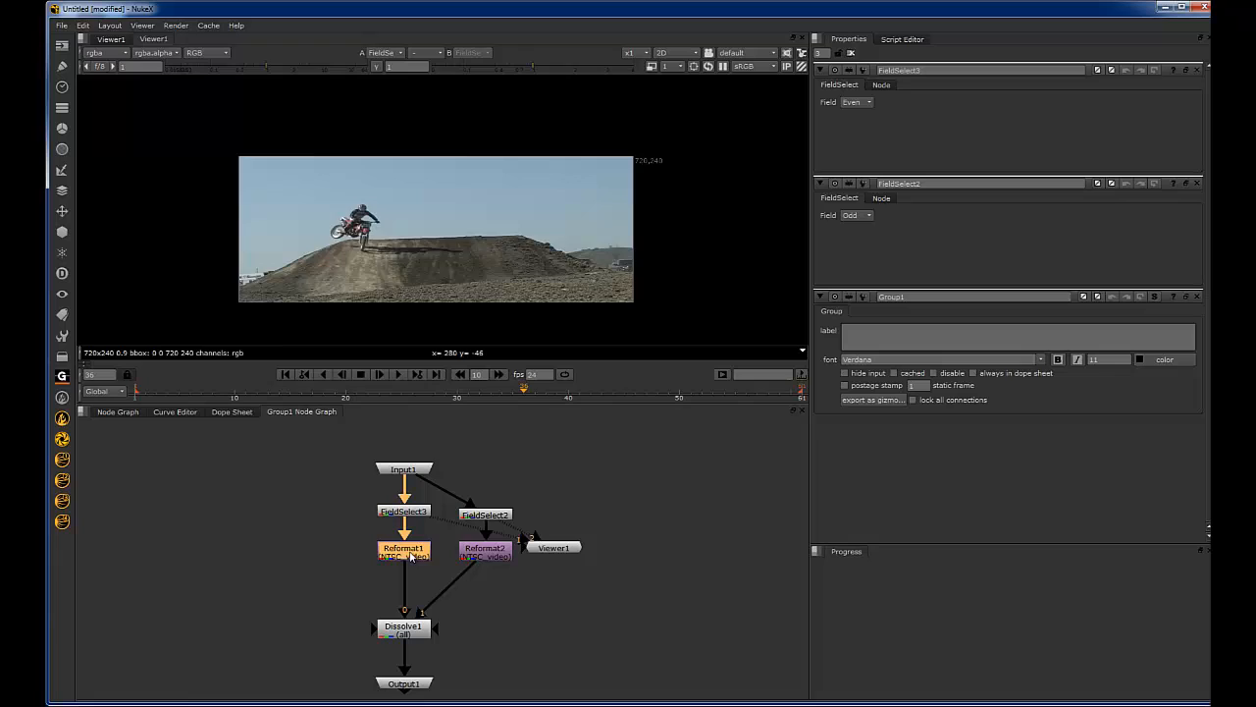
pyautogui.press('1')
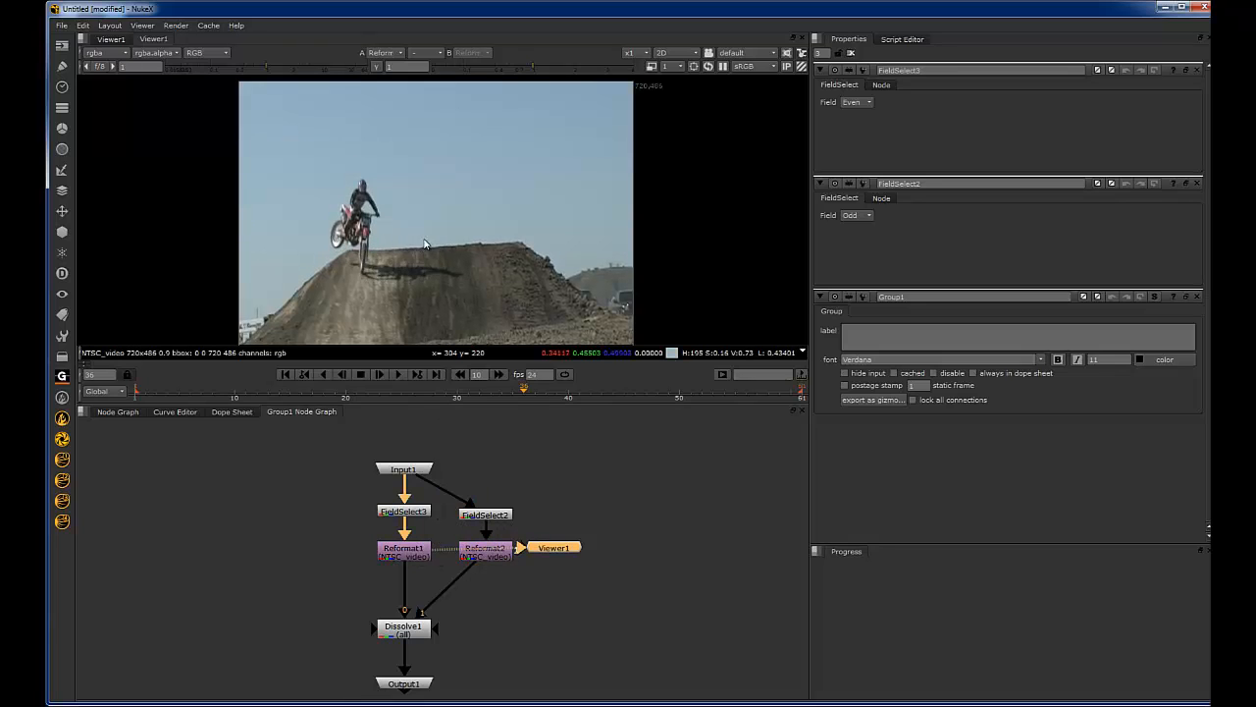
pyautogui.scroll(-1, 424, 242)
pyautogui.scroll(-1, 549, 176)
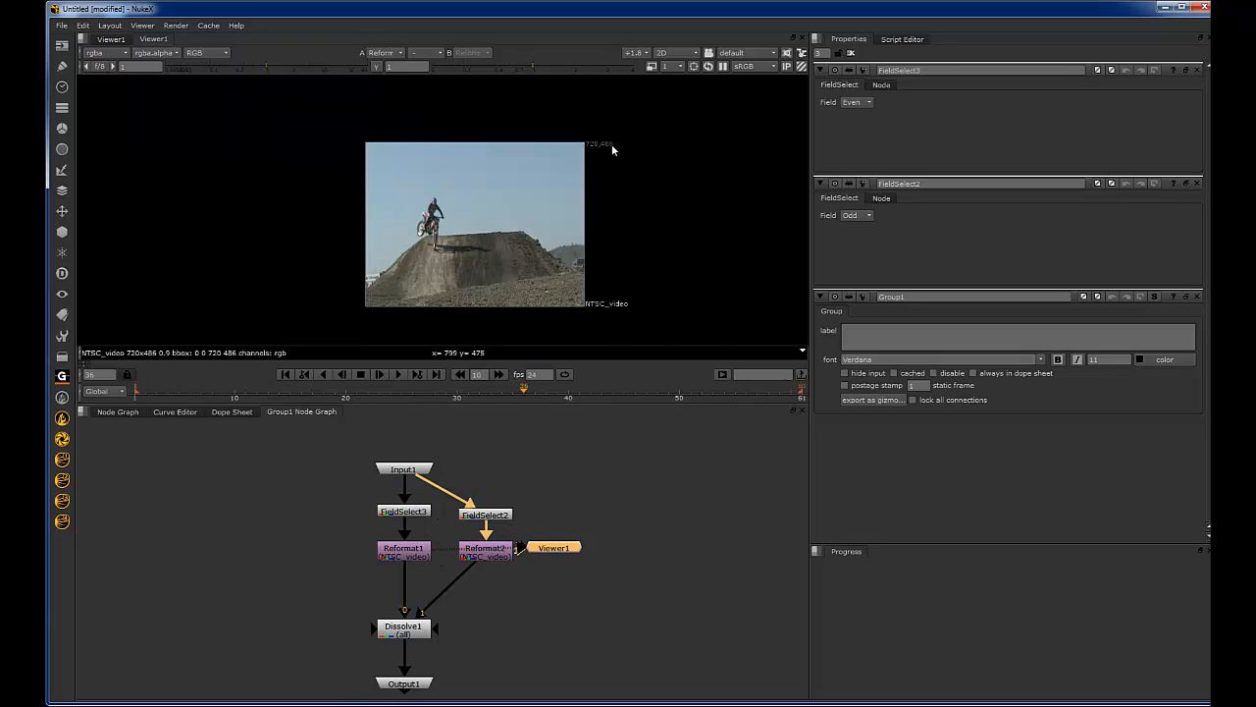
# Step: View Dissolve1's combined output, open its settings, and return to the main node graph
pyautogui.click(403, 547)
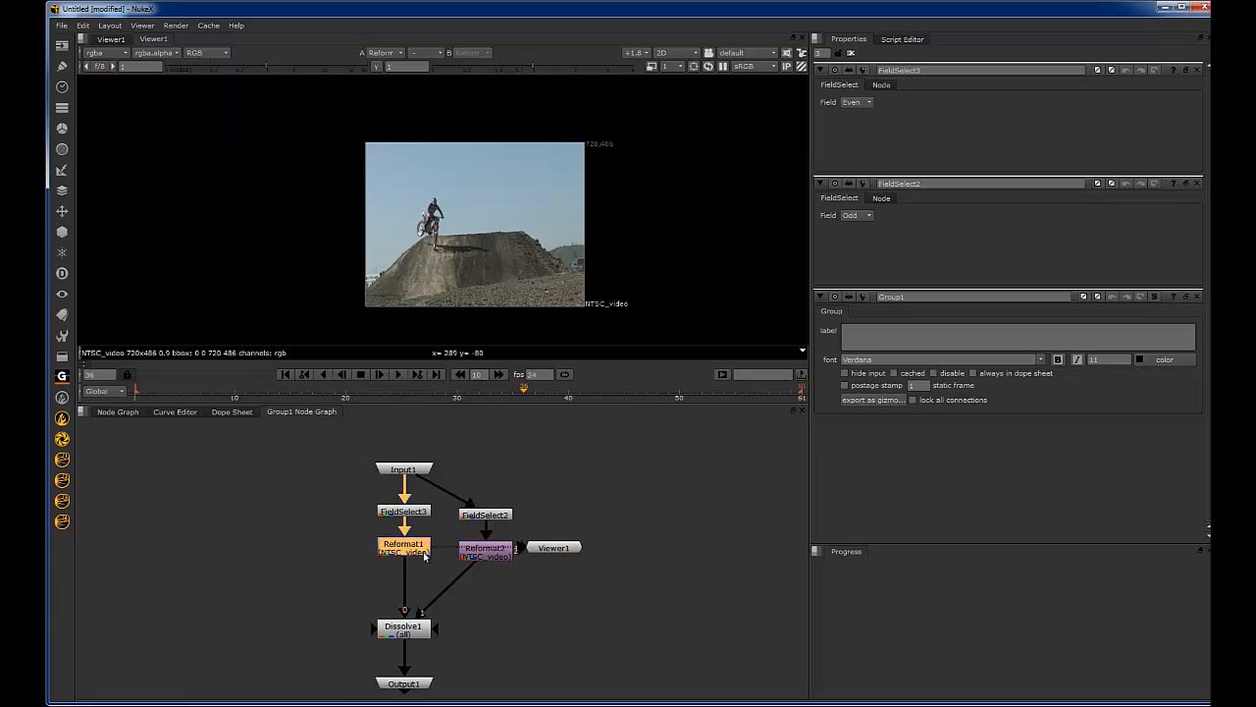
pyautogui.click(484, 548)
pyautogui.click(402, 626)
pyautogui.press('1')
pyautogui.doubleClick(419, 630)
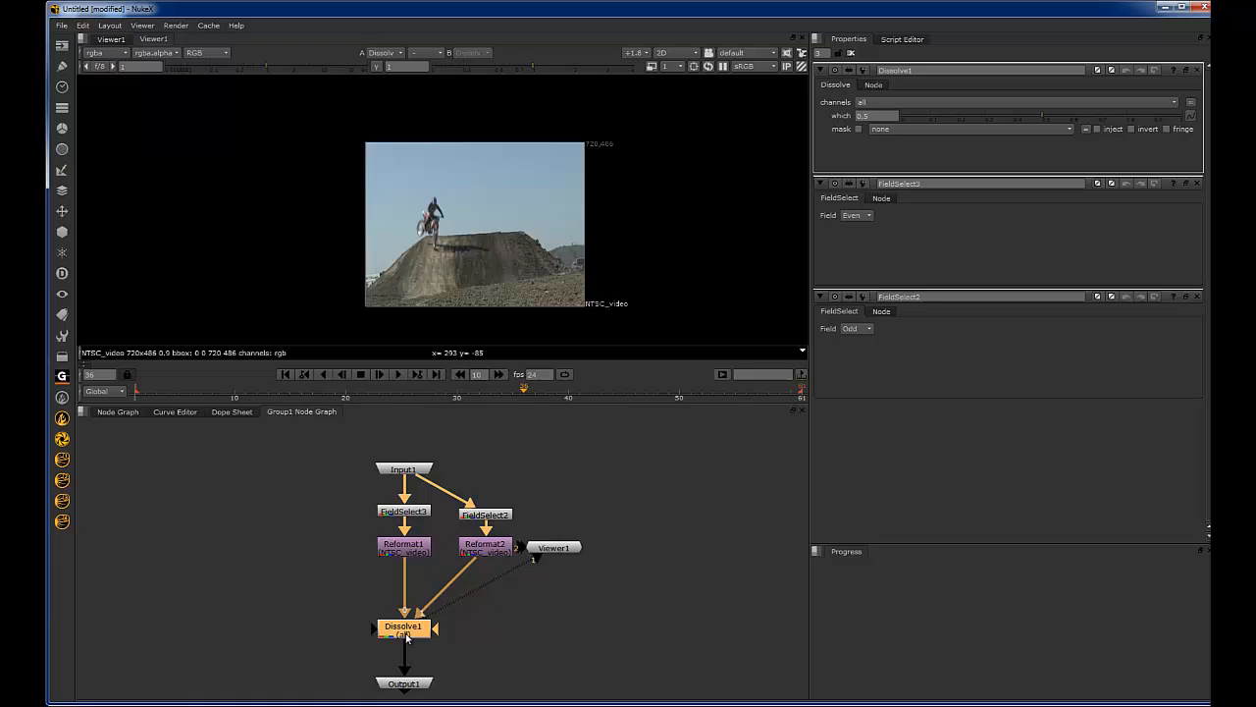
pyautogui.click(116, 411)
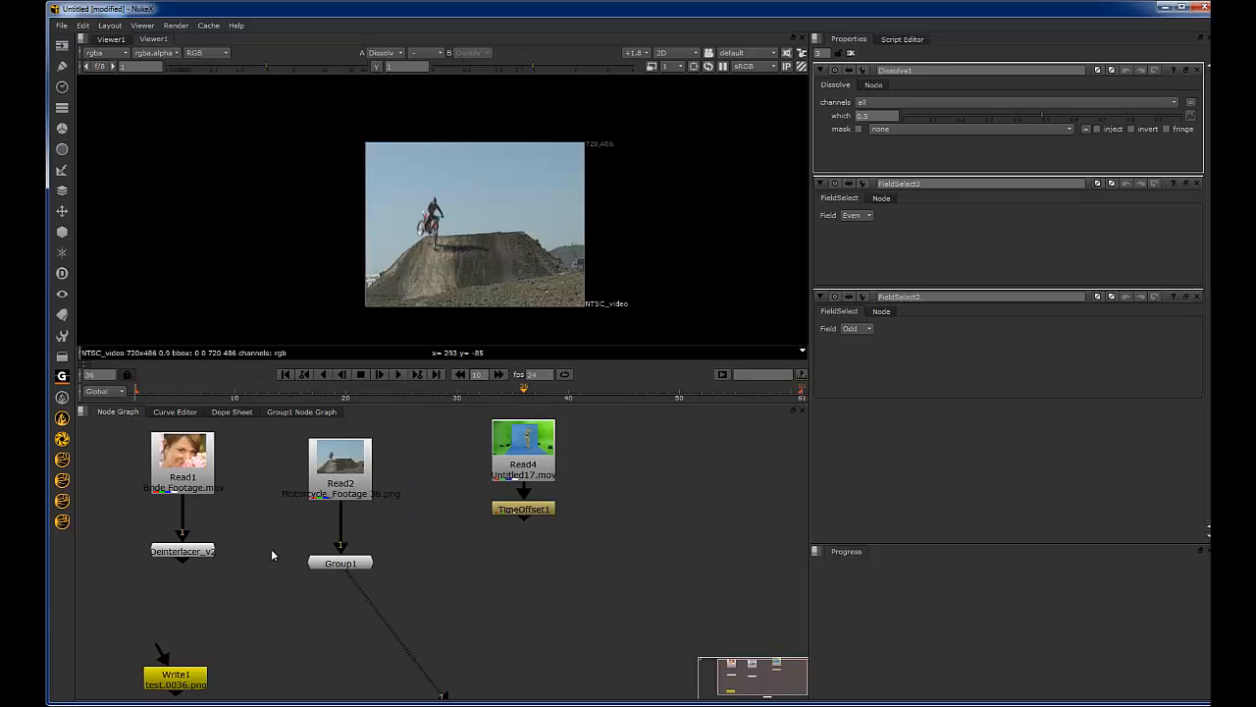
# Step: Re-enter Group1 and bring up Reformat1's properties, nudging the node up slightly
pyautogui.click(340, 562)
pyautogui.click(285, 411)
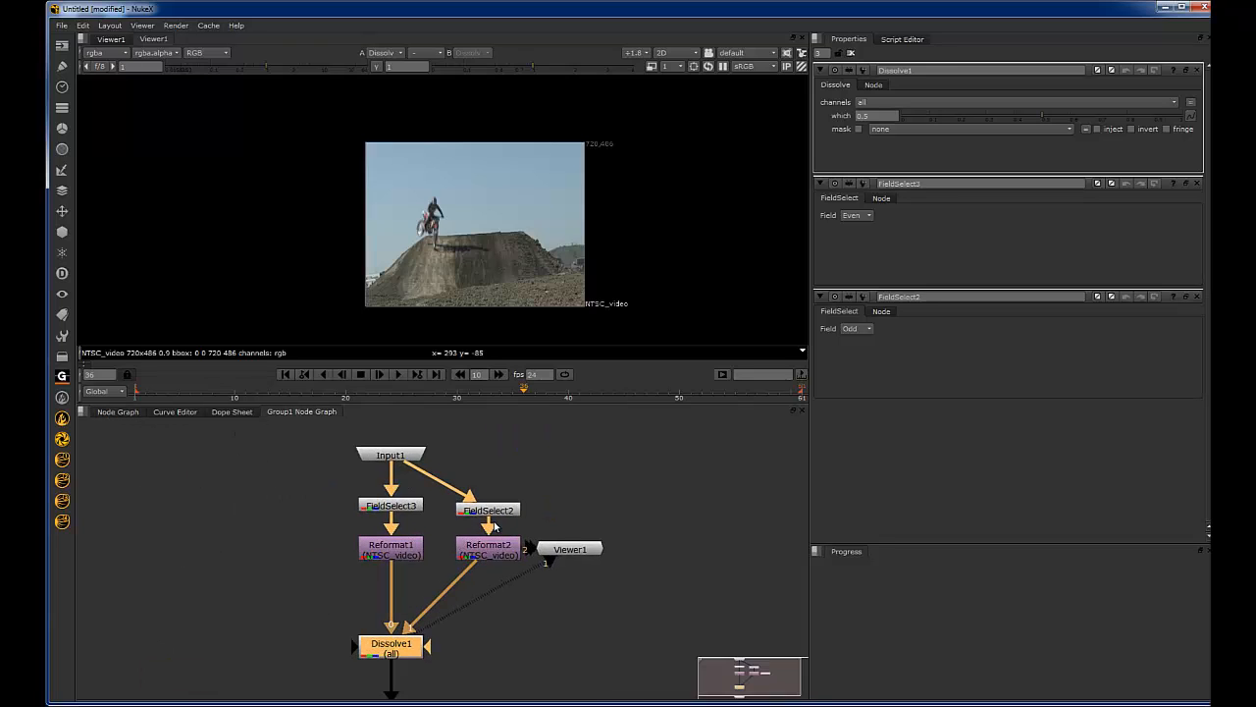
pyautogui.scroll(4, 530, 549)
pyautogui.click(361, 564)
pyautogui.doubleClick(382, 567)
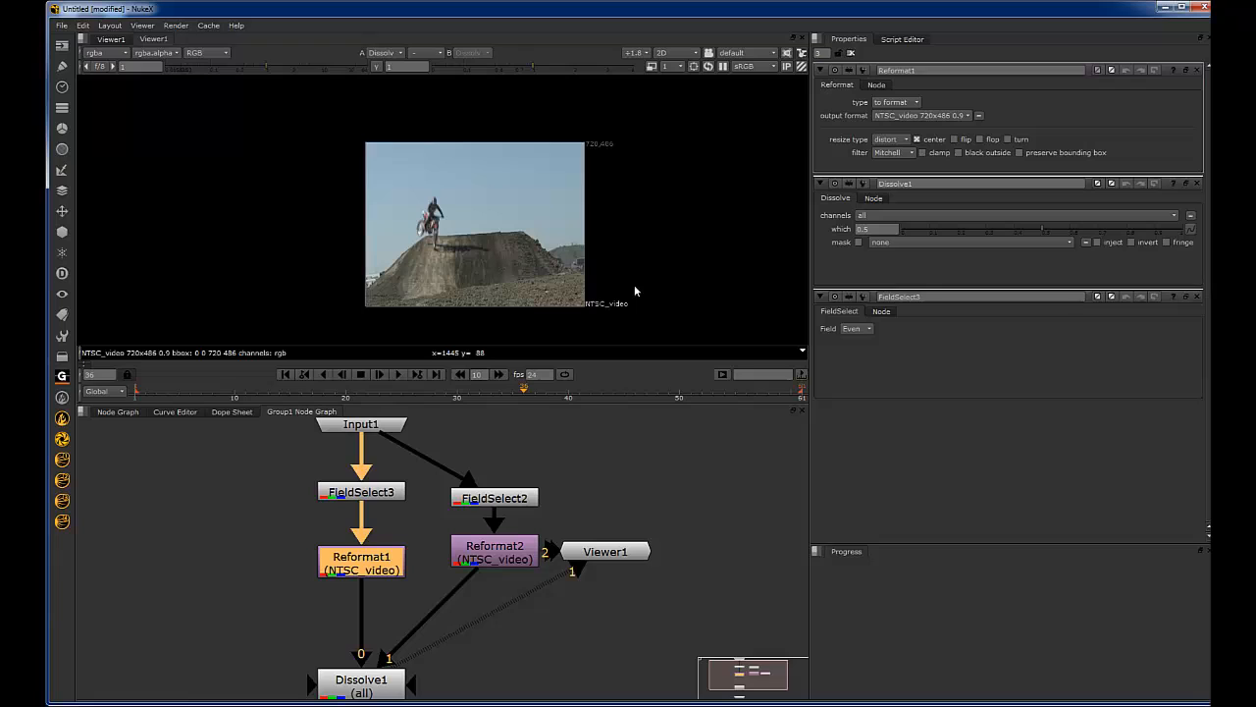
pyautogui.moveTo(375, 577)
pyautogui.mouseDown()
pyautogui.moveTo(343, 559)
pyautogui.moveTo(376, 557)
pyautogui.mouseUp()
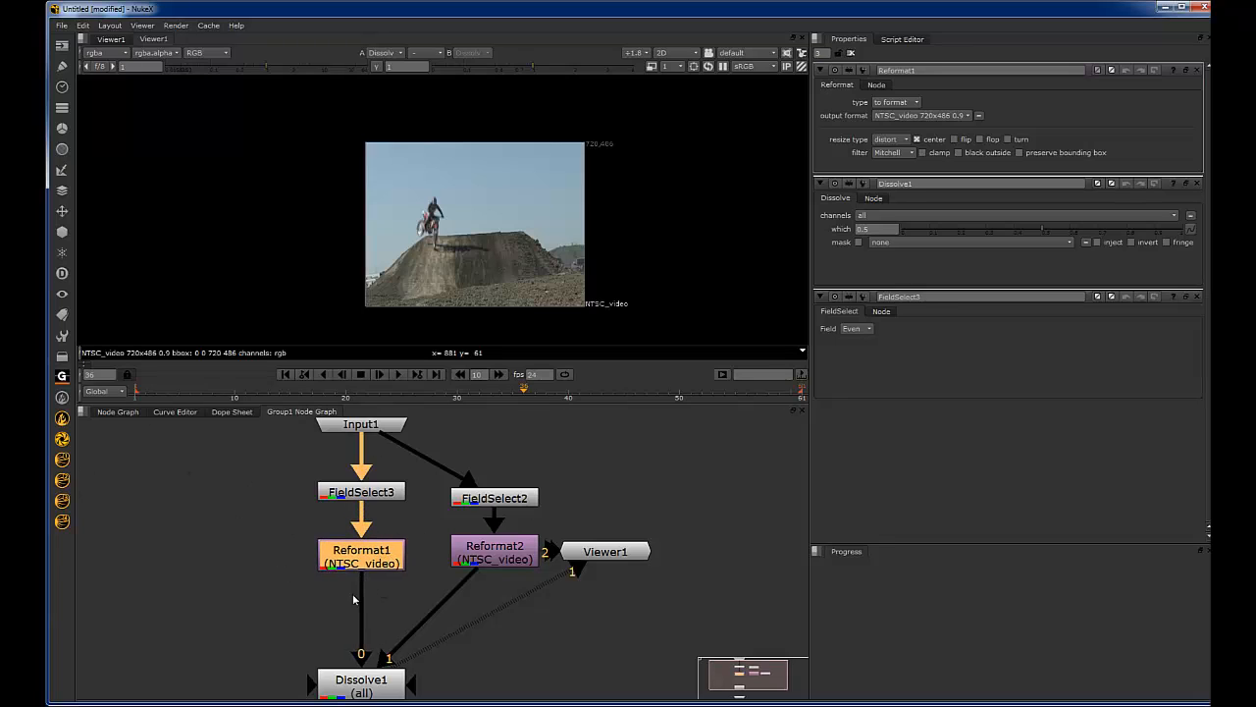
pyautogui.scroll(-2, 407, 506)
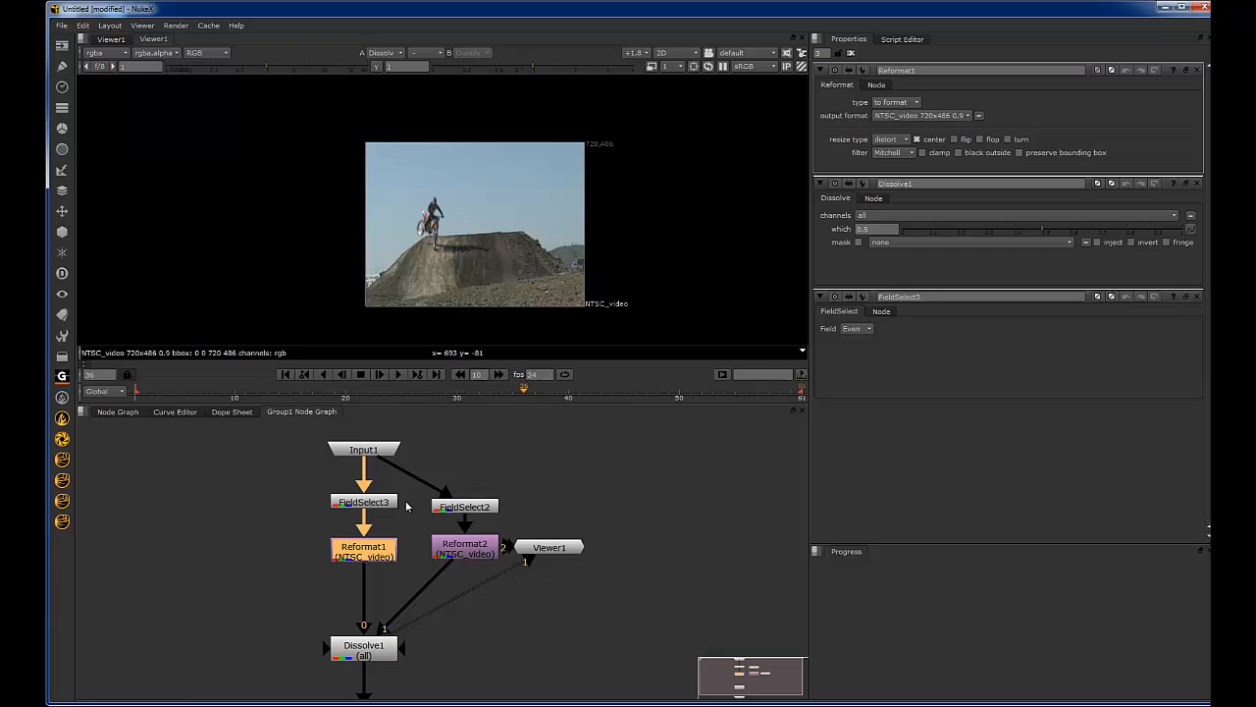
# Step: Set both Reformat1 and Reformat2 to the 720x480 0.9 output format
pyautogui.click(922, 116)
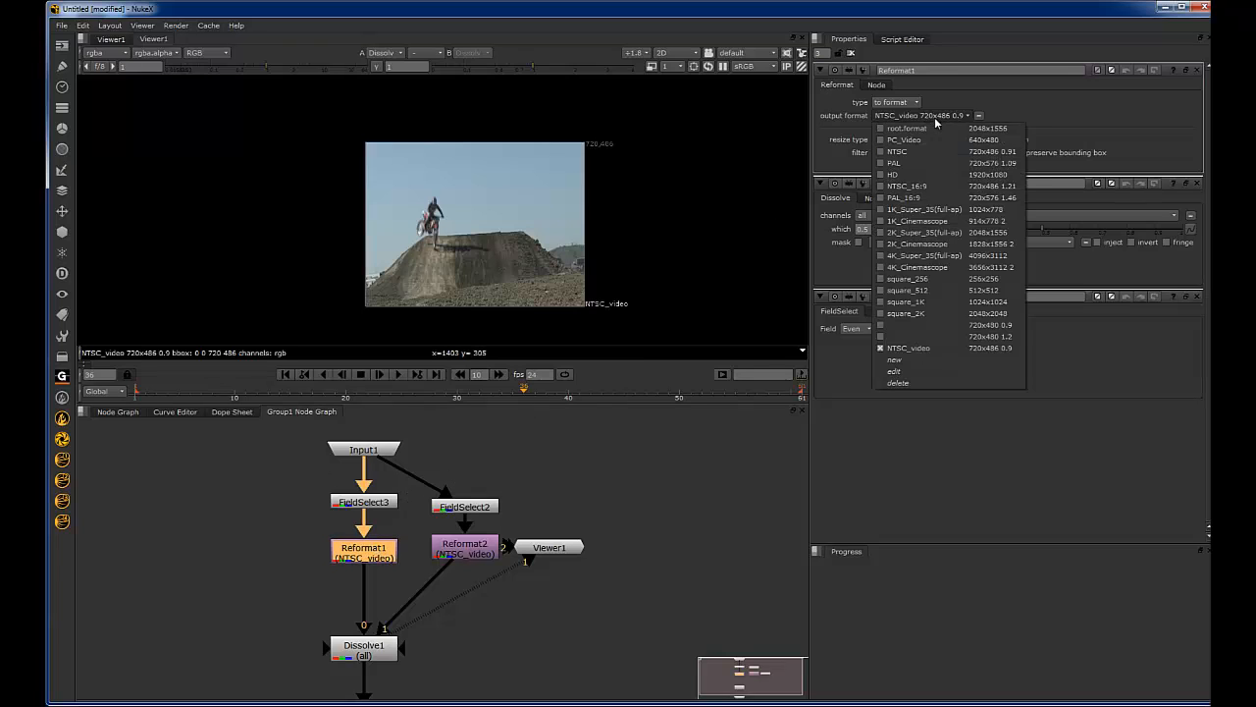
pyautogui.click(945, 334)
pyautogui.doubleClick(465, 547)
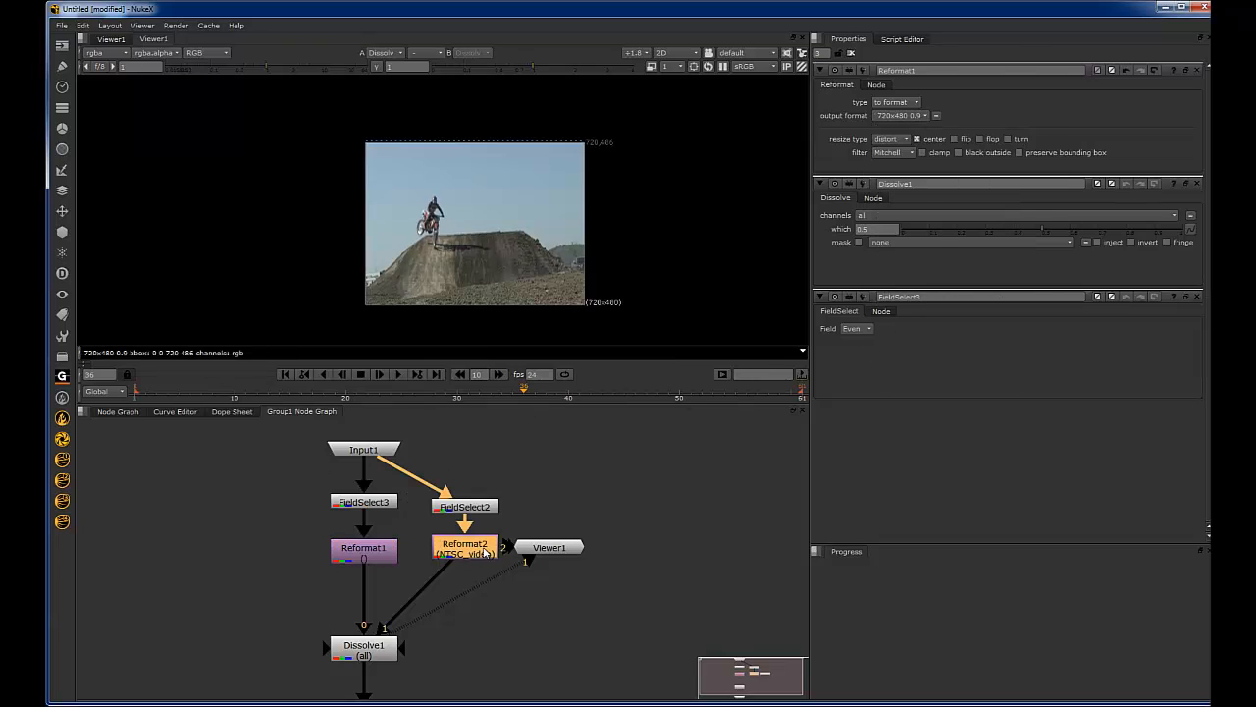
pyautogui.click(922, 116)
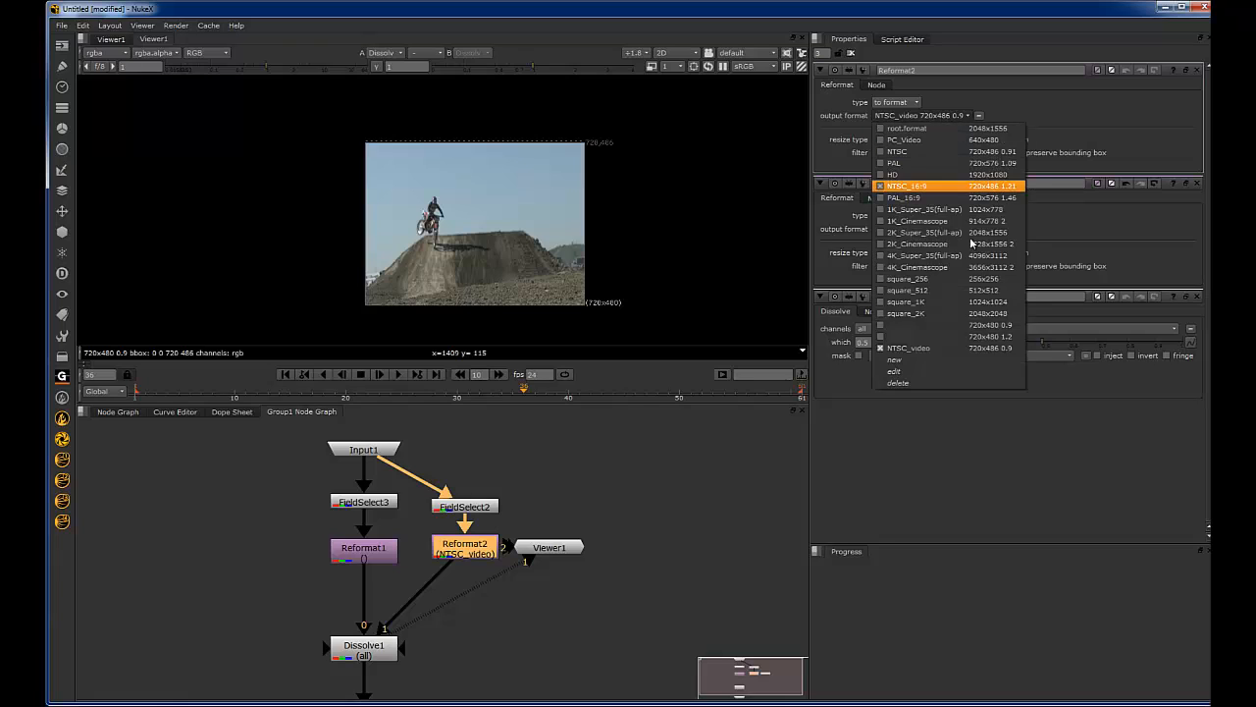
pyautogui.click(945, 316)
pyautogui.click(359, 544)
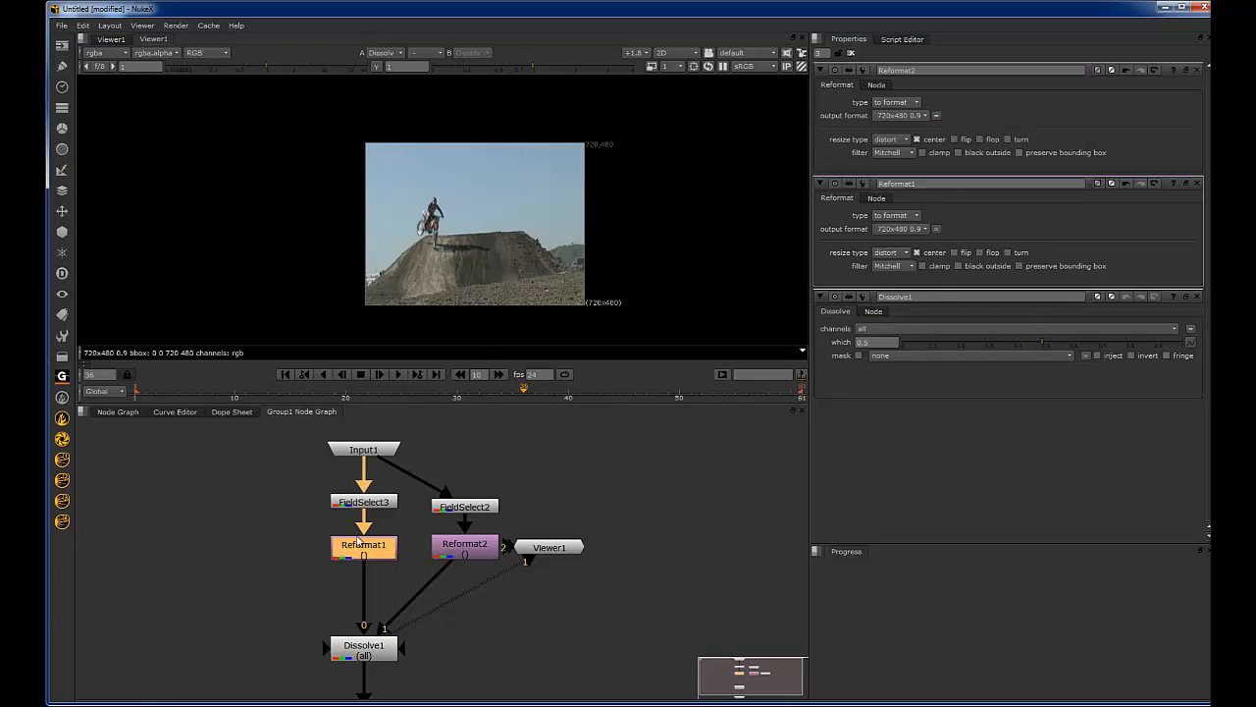
# Step: View Group1's result on the motorcycle footage, pan and step a frame, then reopen Group1
pyautogui.click(118, 411)
pyautogui.click(341, 563)
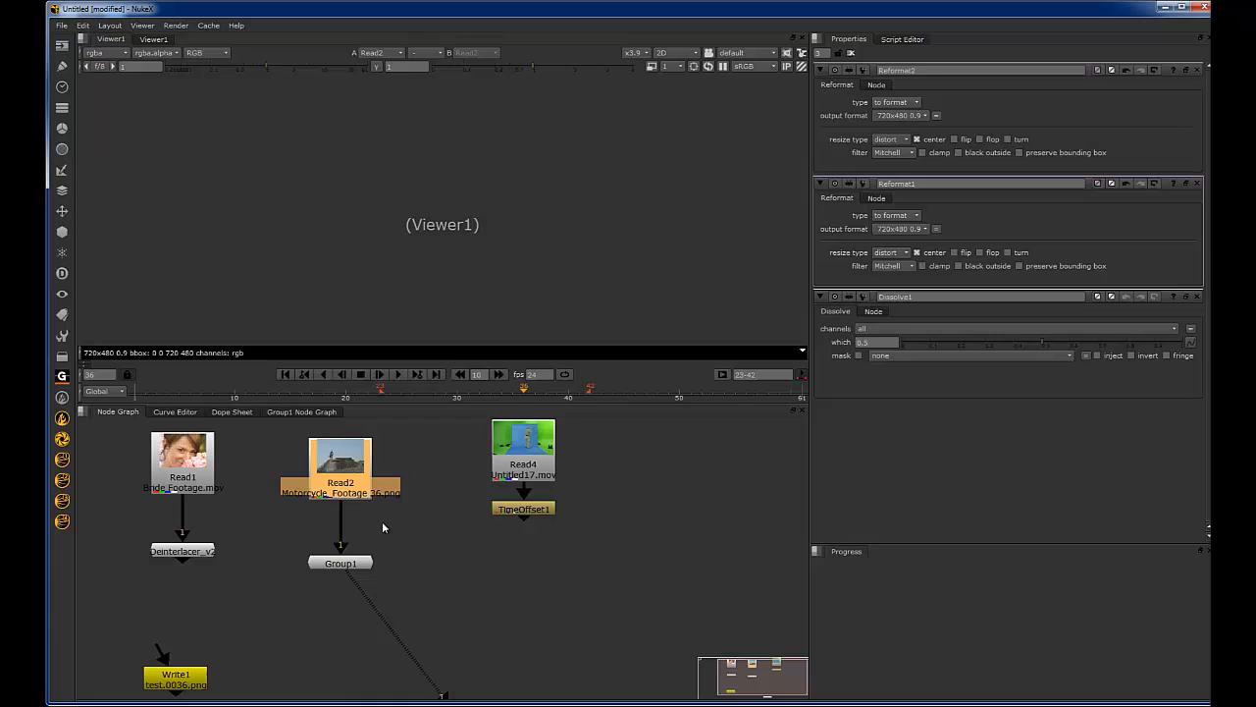
pyautogui.press('1')
pyautogui.scroll(-3, 456, 211)
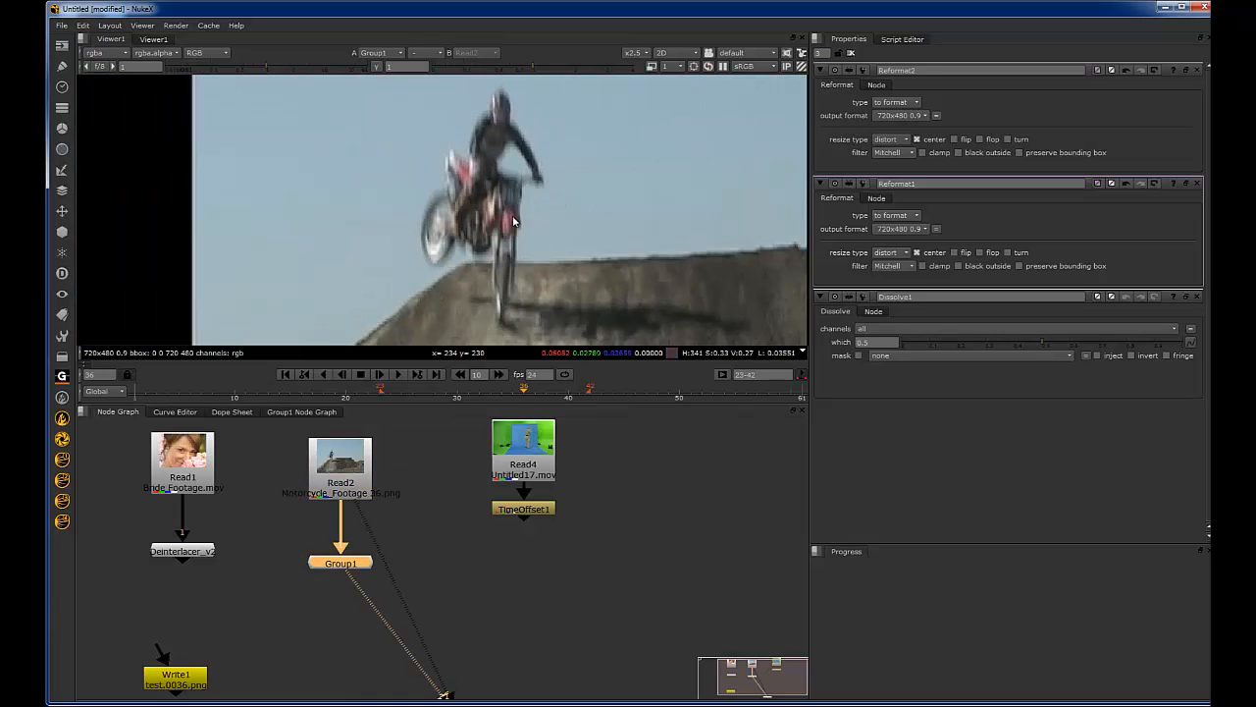
pyautogui.scroll(4, 474, 237)
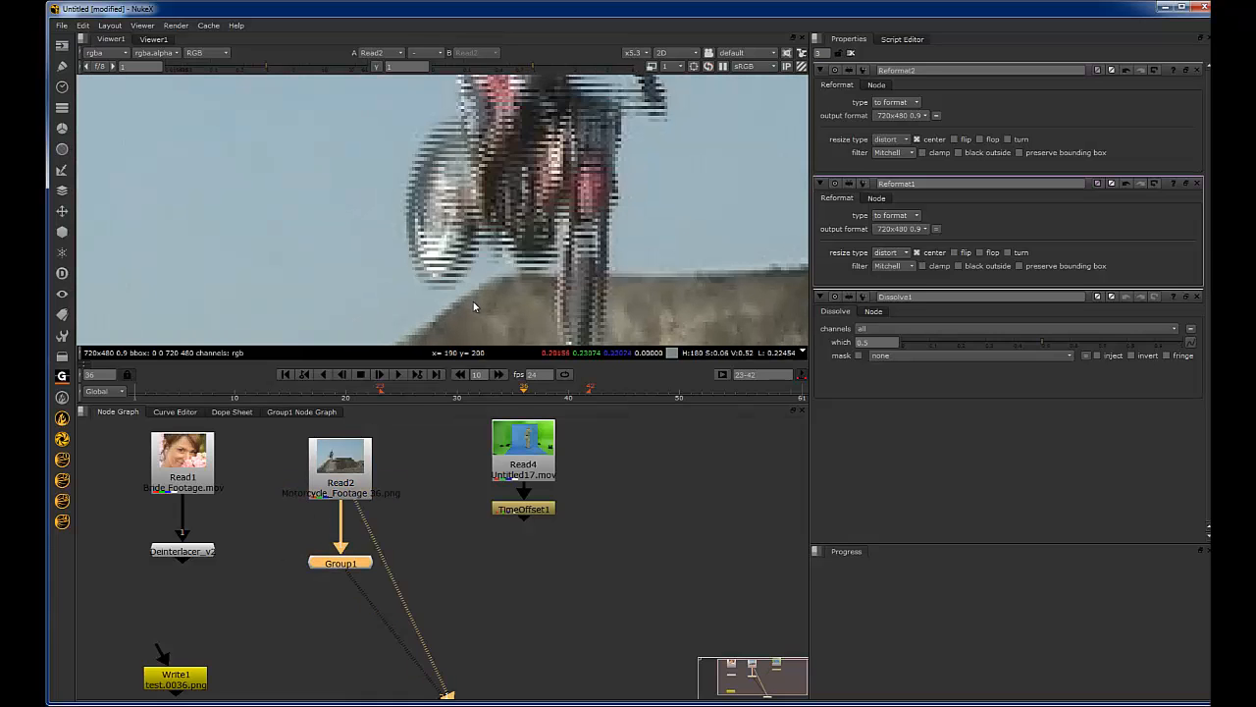
pyautogui.moveTo(474, 236); pyautogui.dragTo(550, 314)
pyautogui.press('Left')
pyautogui.press('Left')
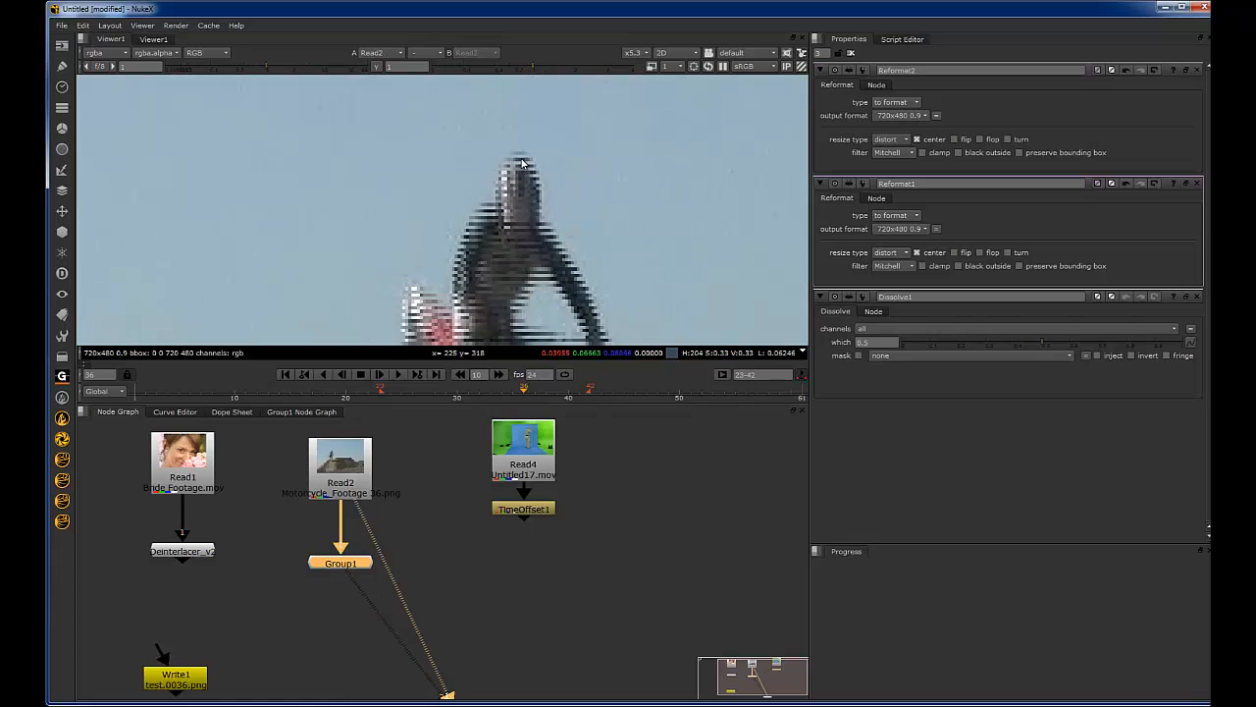
pyautogui.scroll(-3, 537, 178)
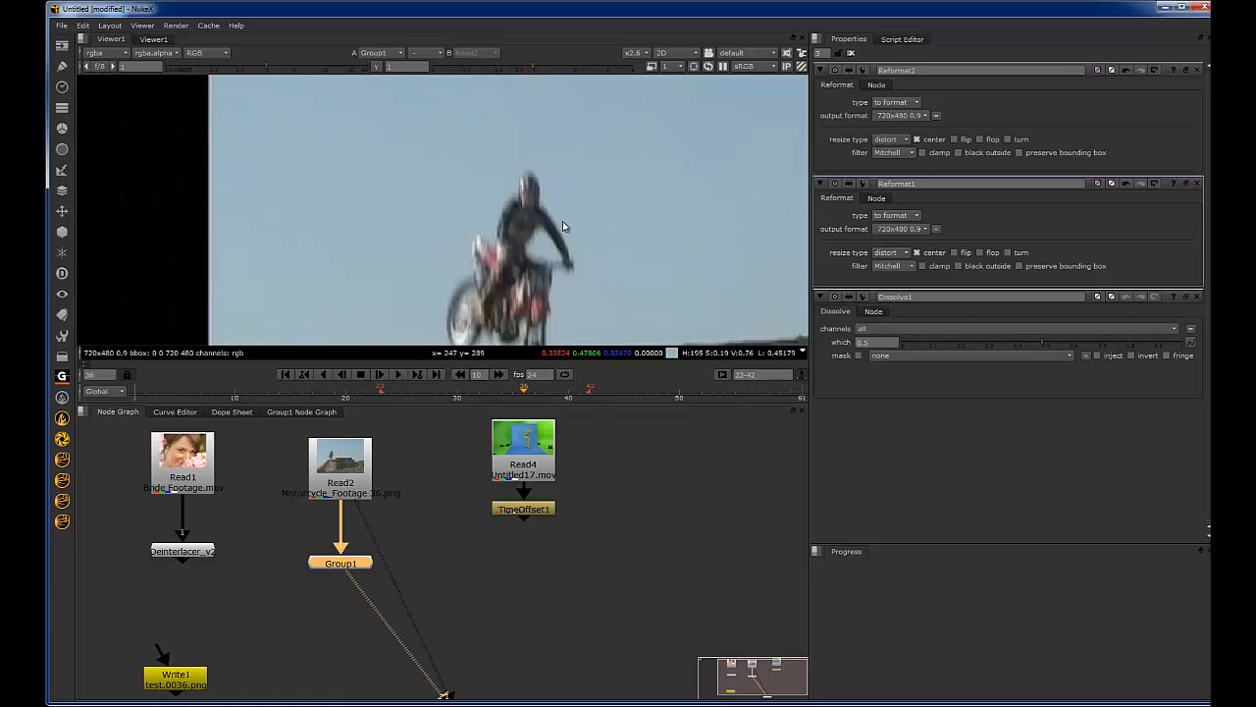
pyautogui.doubleClick(355, 567)
# Step: Set the group's Transform1 translate y to -1 and return to the main node graph
pyautogui.click(301, 412)
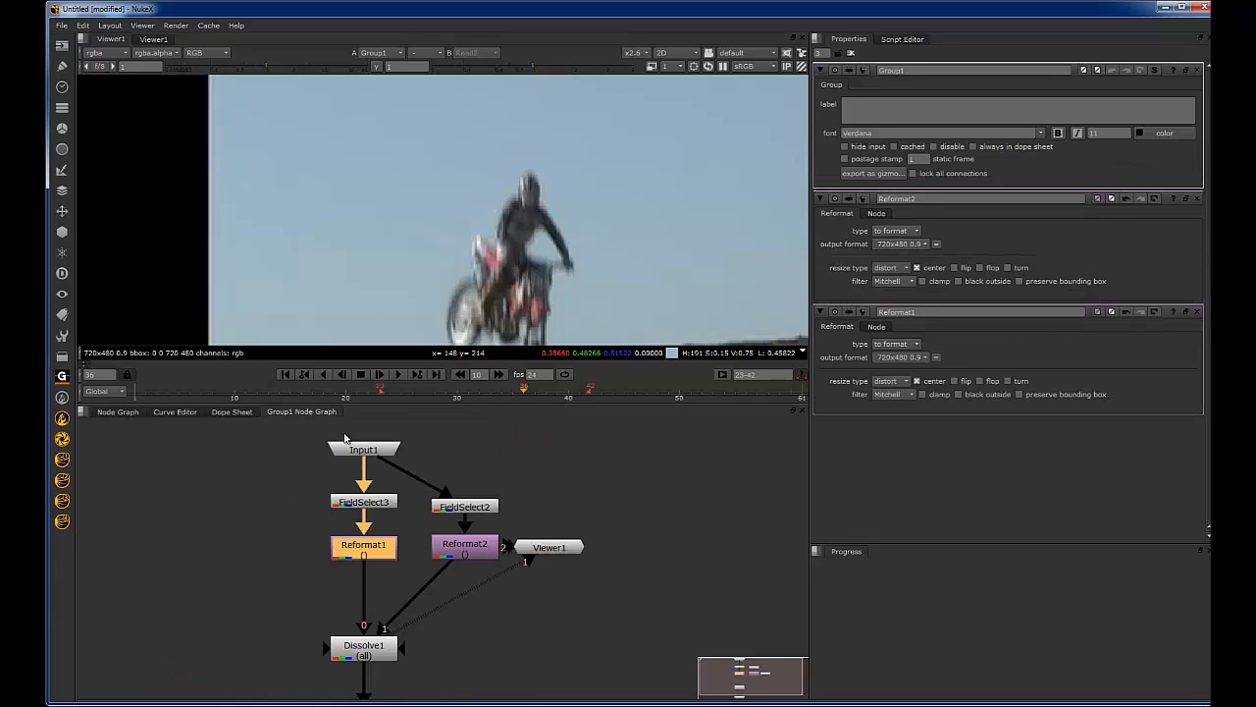
pyautogui.doubleClick(386, 602)
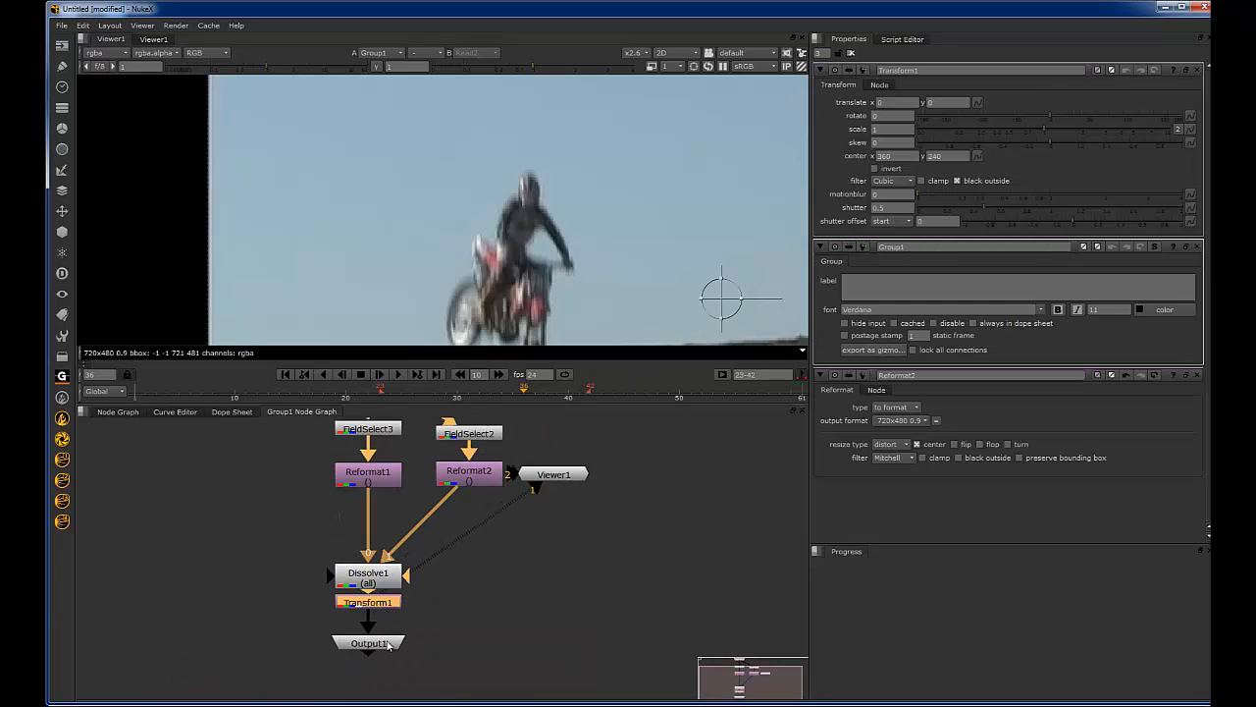
pyautogui.moveTo(387, 605); pyautogui.dragTo(387, 620)
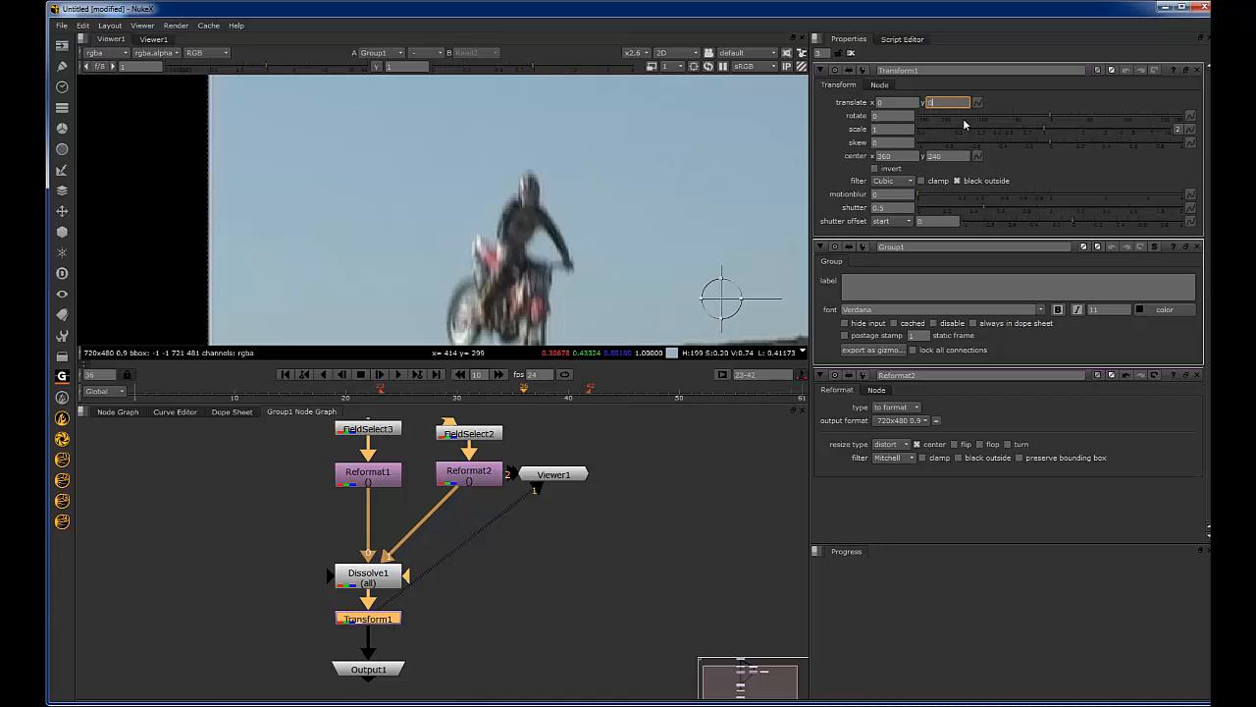
pyautogui.write('-1')
pyautogui.press('Return')
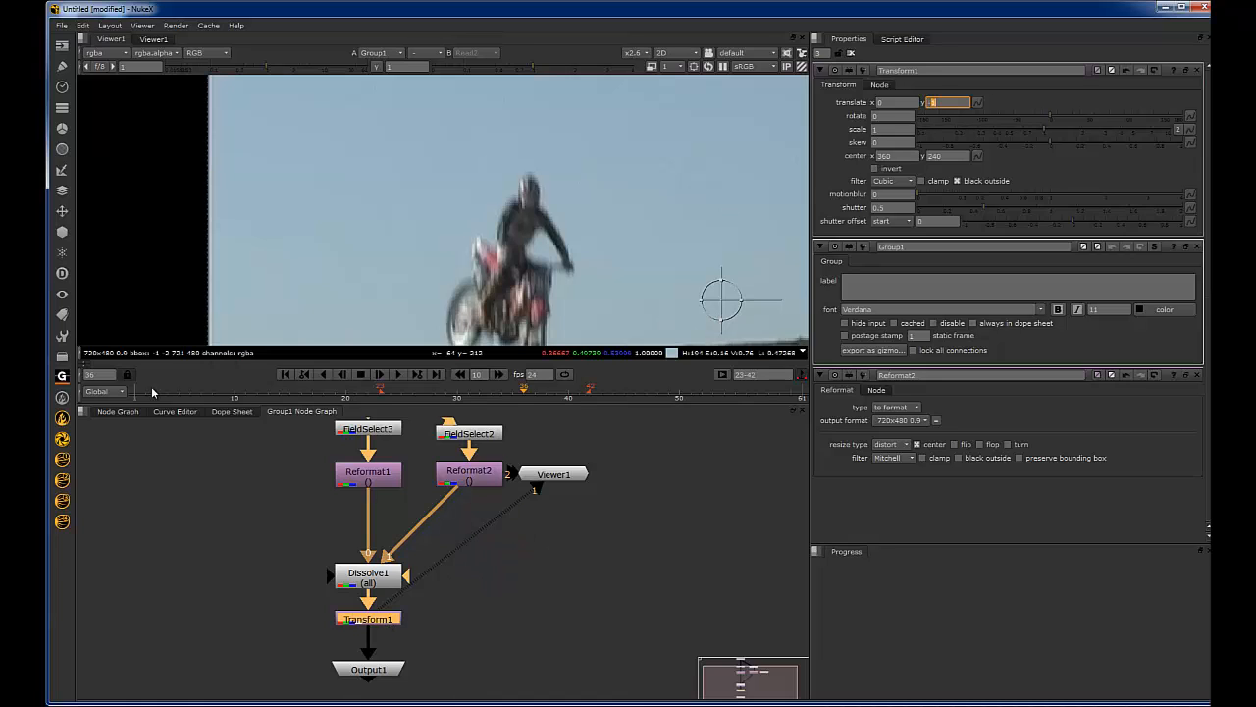
pyautogui.click(118, 412)
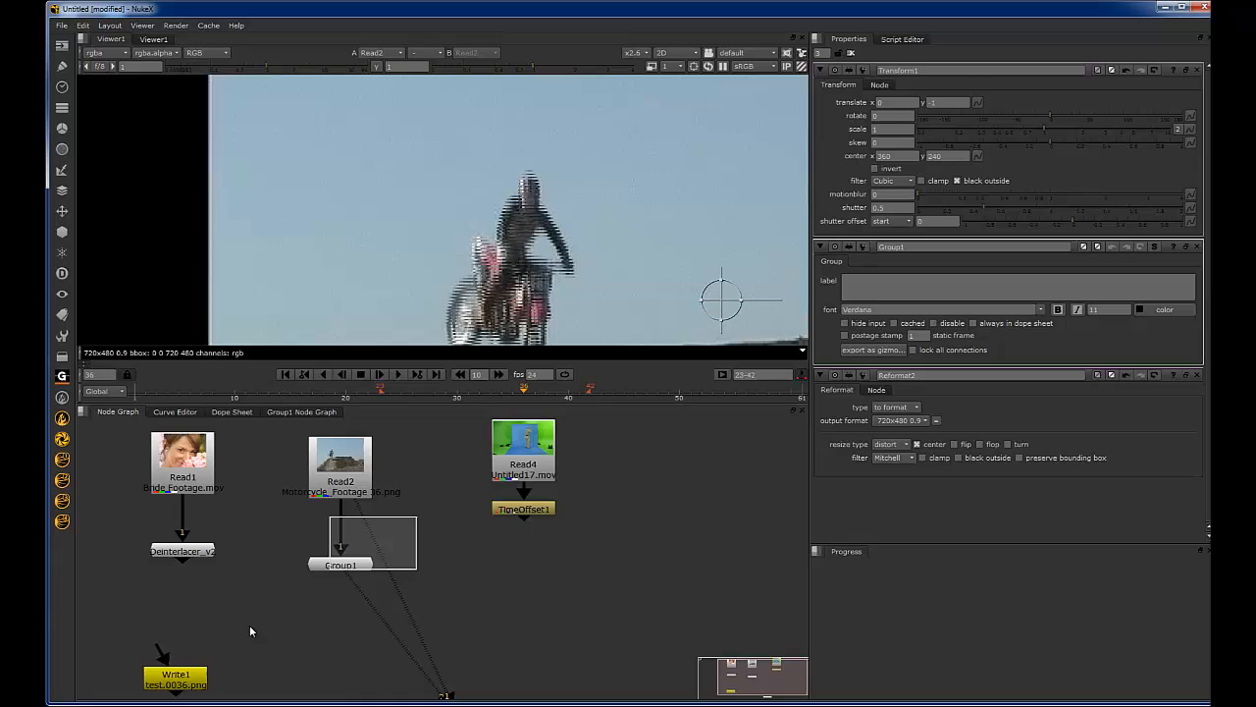
# Step: Toggle the viewer between the original Read2 footage and Group1's processed output
pyautogui.click(341, 461)
pyautogui.press('1')
pyautogui.press('1')
pyautogui.press('1')
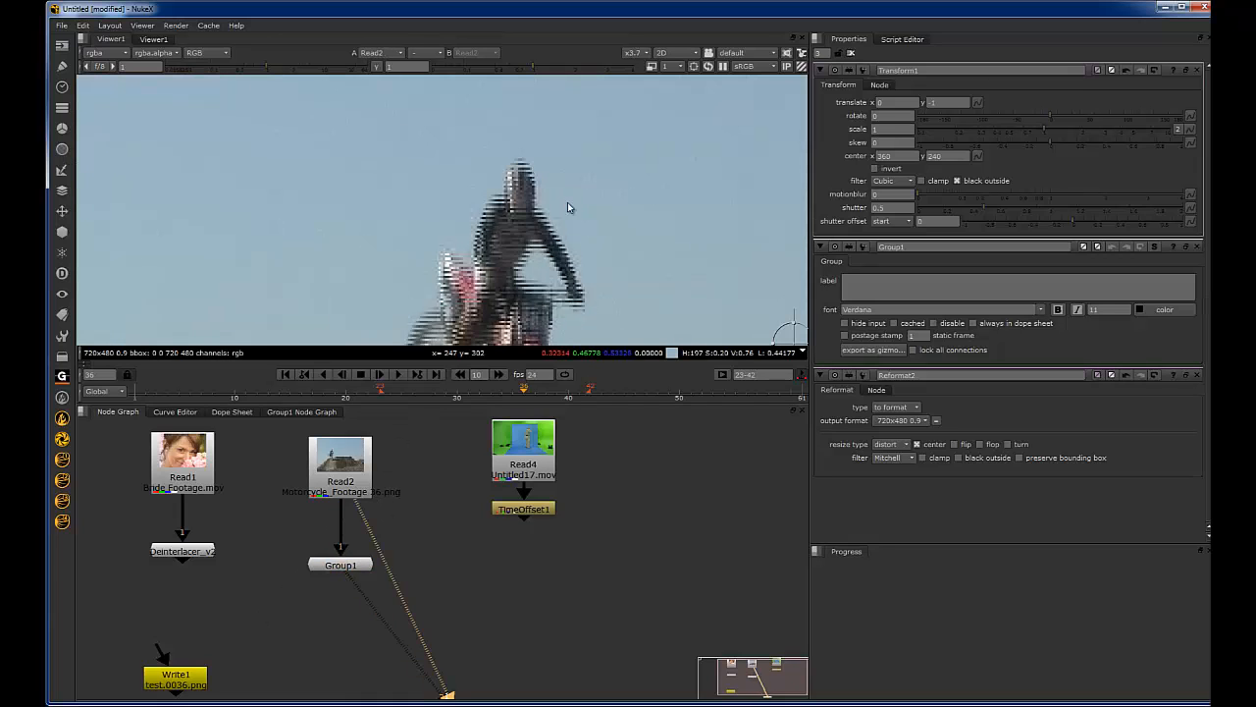
pyautogui.press('1')
pyautogui.scroll(-3, 602, 206)
pyautogui.press('f')
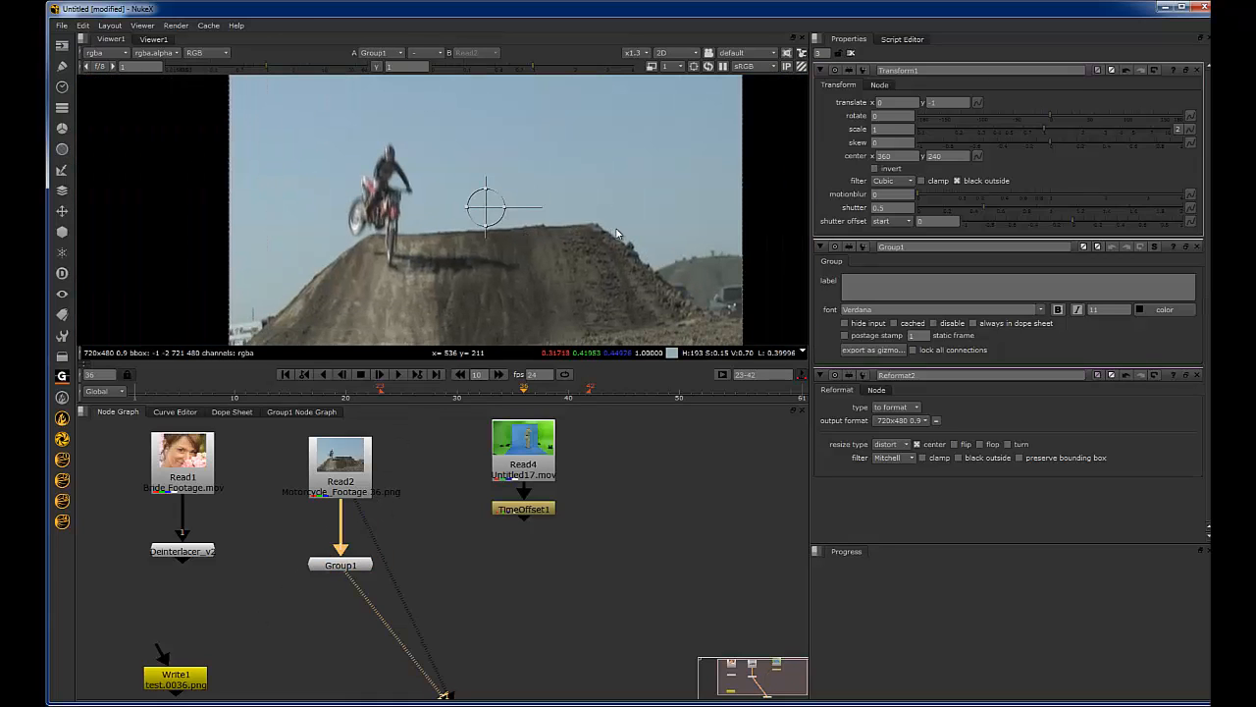
pyautogui.press('1')
pyautogui.press('1')
pyautogui.scroll(3, 473, 250)
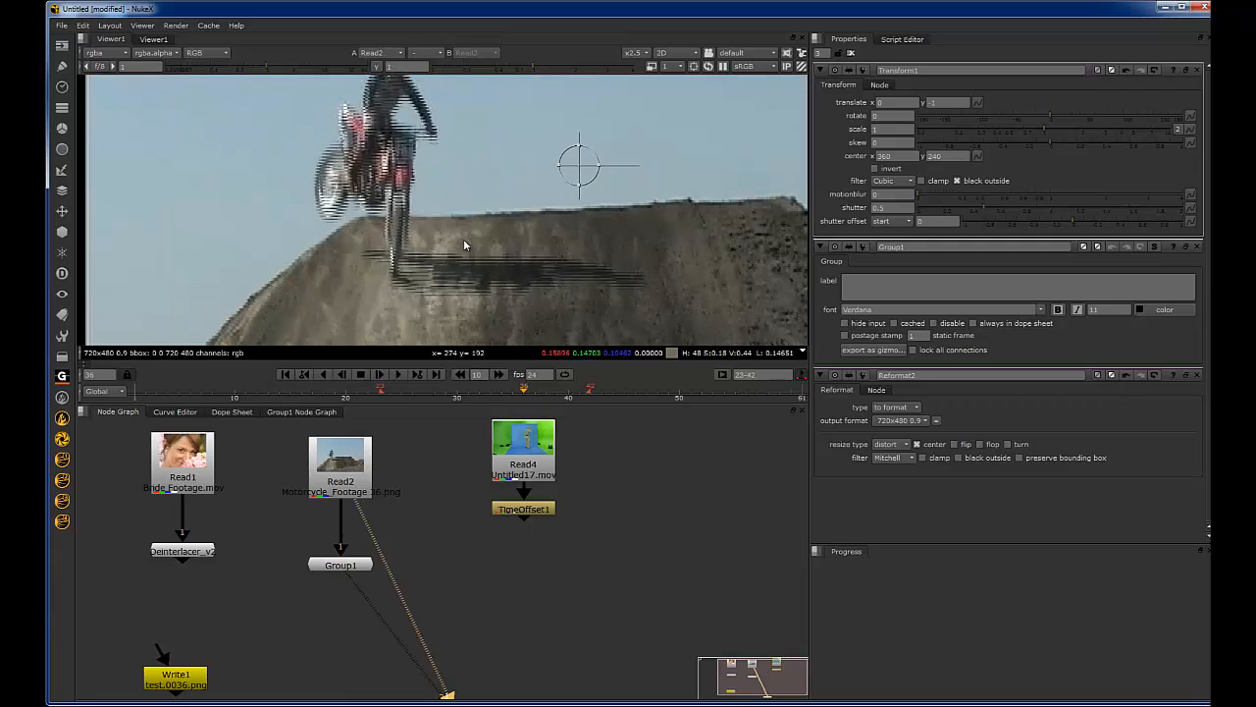
# Step: Copy Deinterlacer_v2 and pick TimeOffset1 as the paste target on the green-screen branch
pyautogui.moveTo(346, 566); pyautogui.dragTo(347, 552)
pyautogui.click(279, 534)
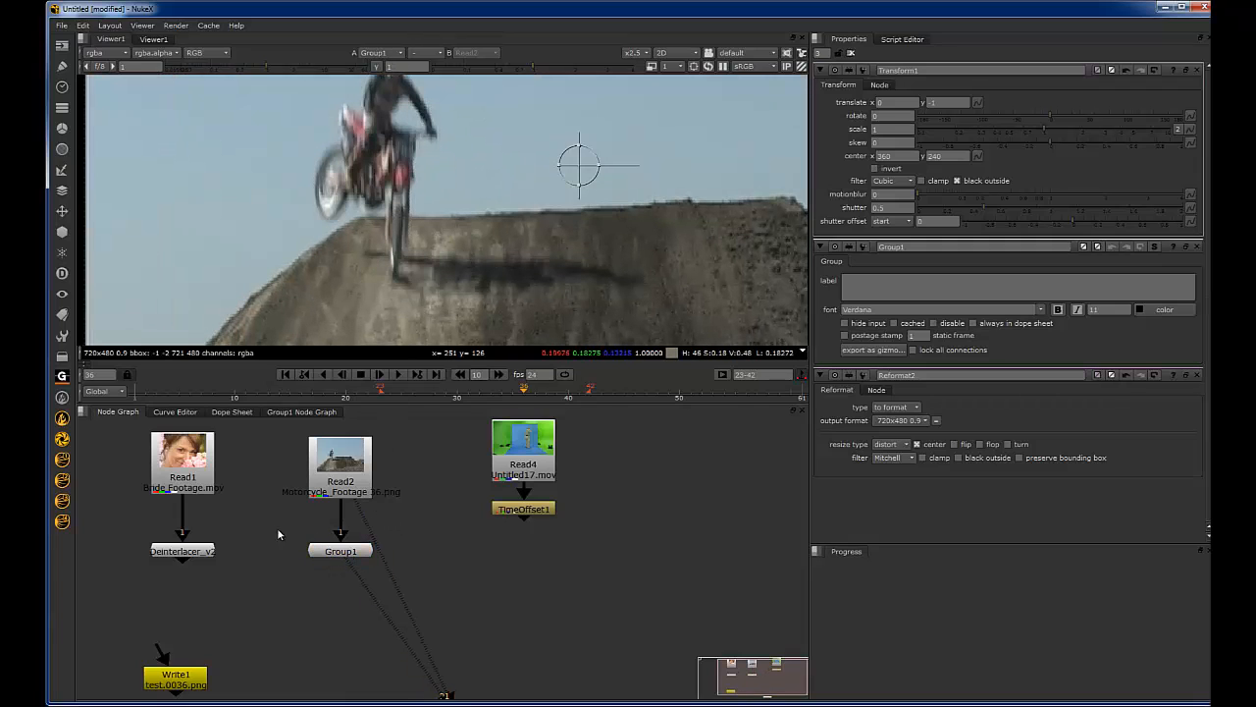
pyautogui.click(183, 551)
pyautogui.hotkey('ctrl', 'c')
pyautogui.click(523, 509)
# Step: Paste Deinterlacer_v1 below TimeOffset1, view it and set its output format to HD 1920x1080
pyautogui.hotkey('ctrl', 'v')
pyautogui.press('1')
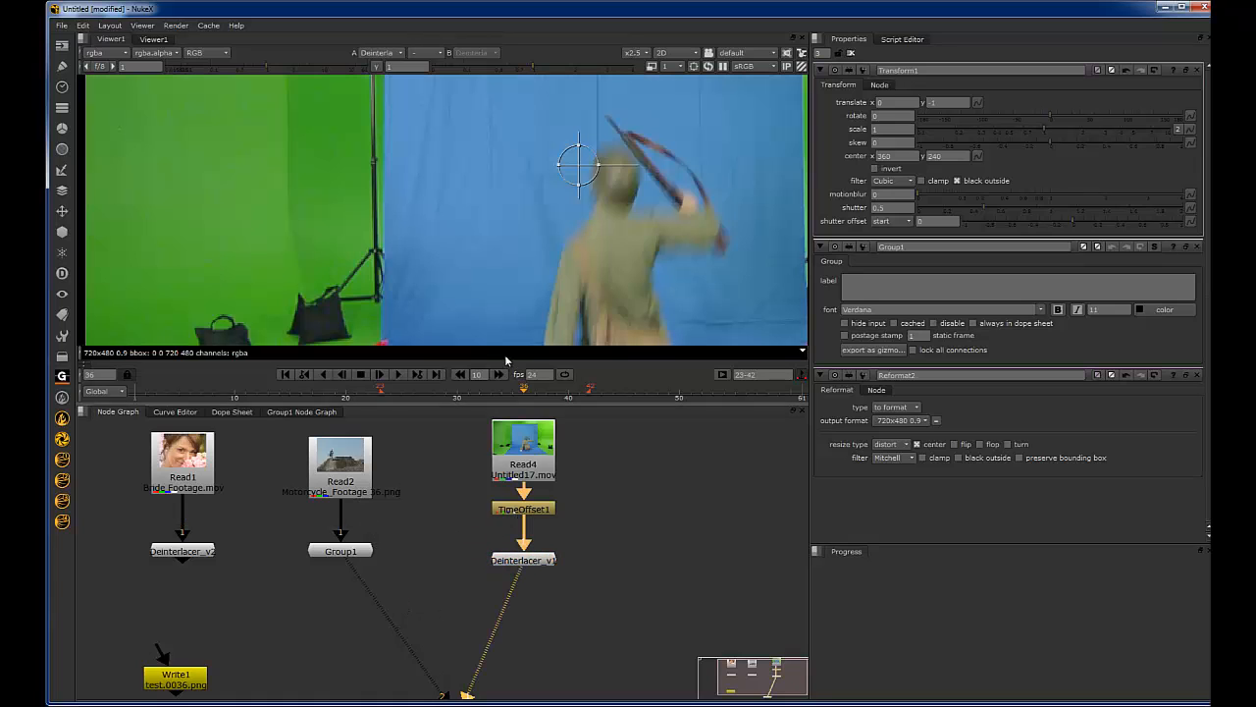
pyautogui.doubleClick(523, 559)
pyautogui.click(916, 102)
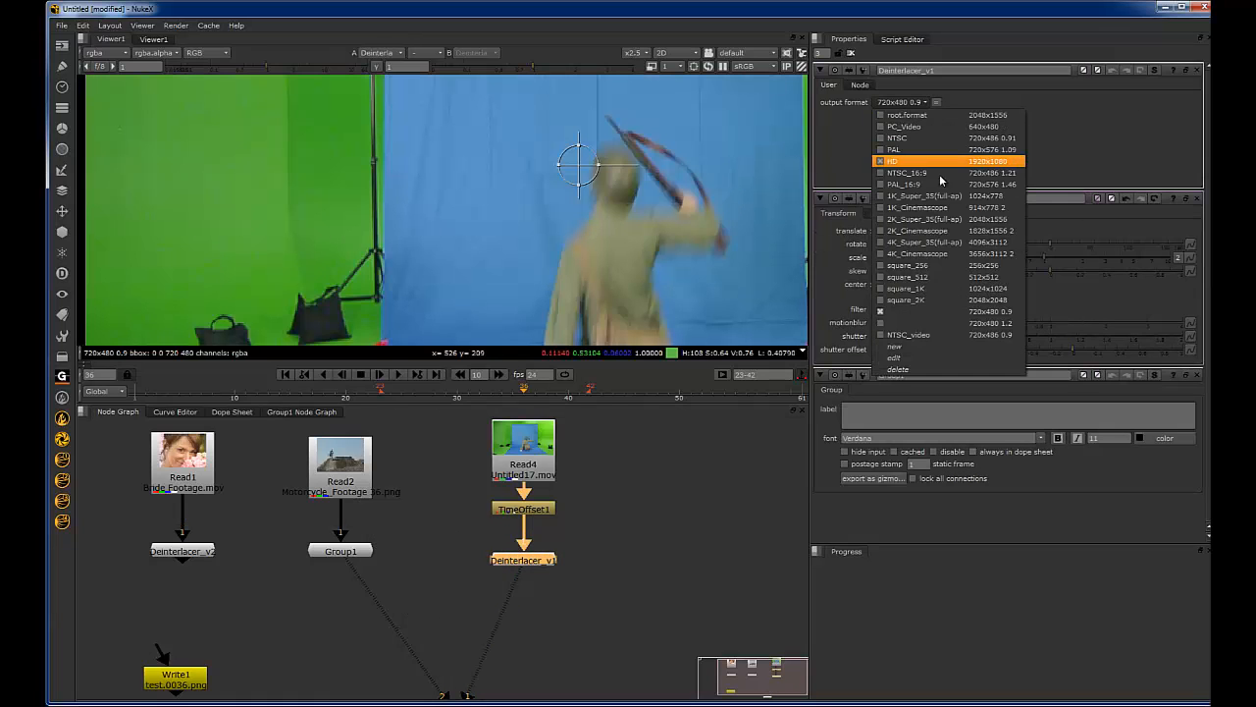
pyautogui.click(942, 197)
# Step: Select the TimeOffset1–Deinterlacer_v1 chain and close all open property panels
pyautogui.click(530, 454)
pyautogui.moveTo(611, 453); pyautogui.dragTo(471, 539)
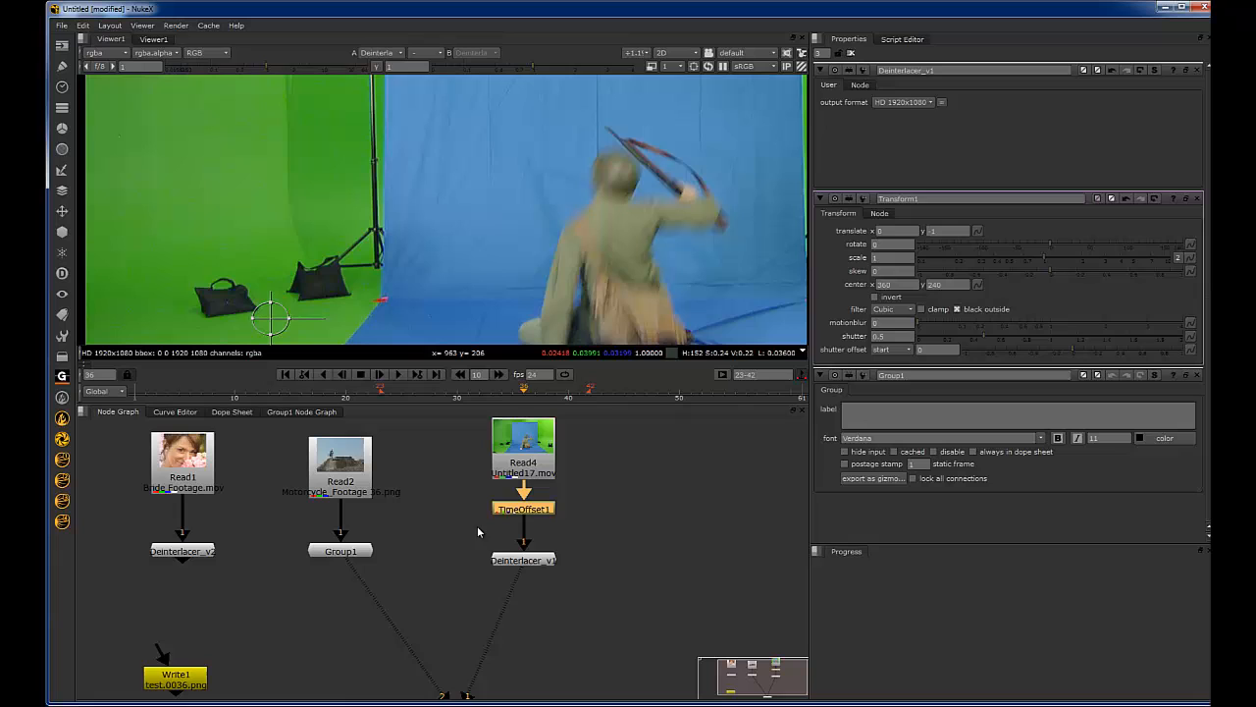
pyautogui.moveTo(477, 525); pyautogui.dragTo(588, 589)
pyautogui.scroll(-3, 643, 256)
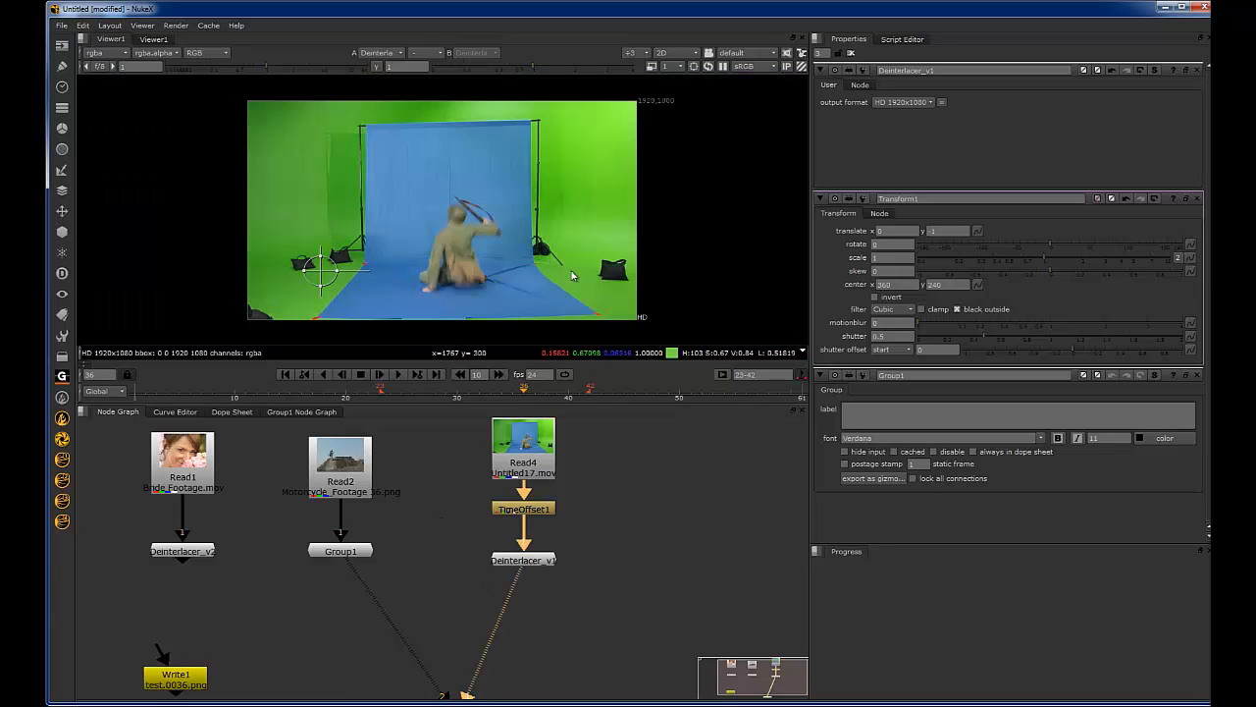
pyautogui.scroll(1, 526, 293)
pyautogui.scroll(2, 545, 268)
pyautogui.scroll(1, 546, 267)
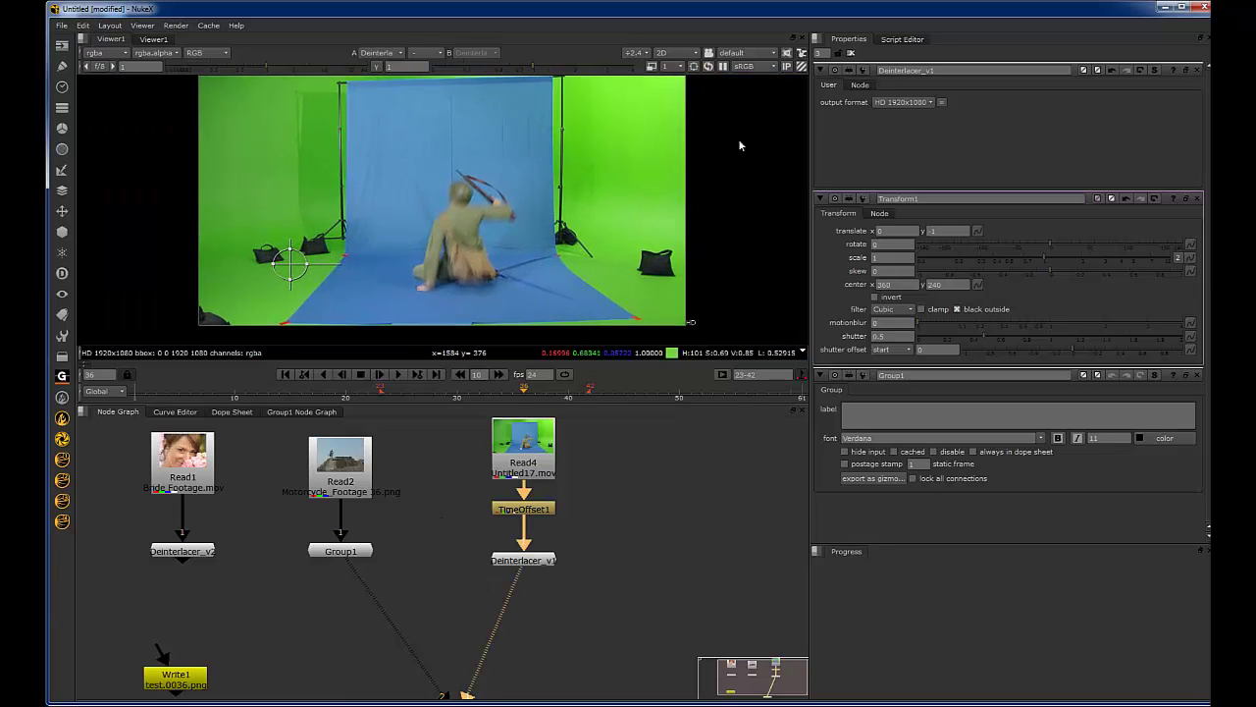
pyautogui.click(852, 53)
pyautogui.scroll(-3, 390, 456)
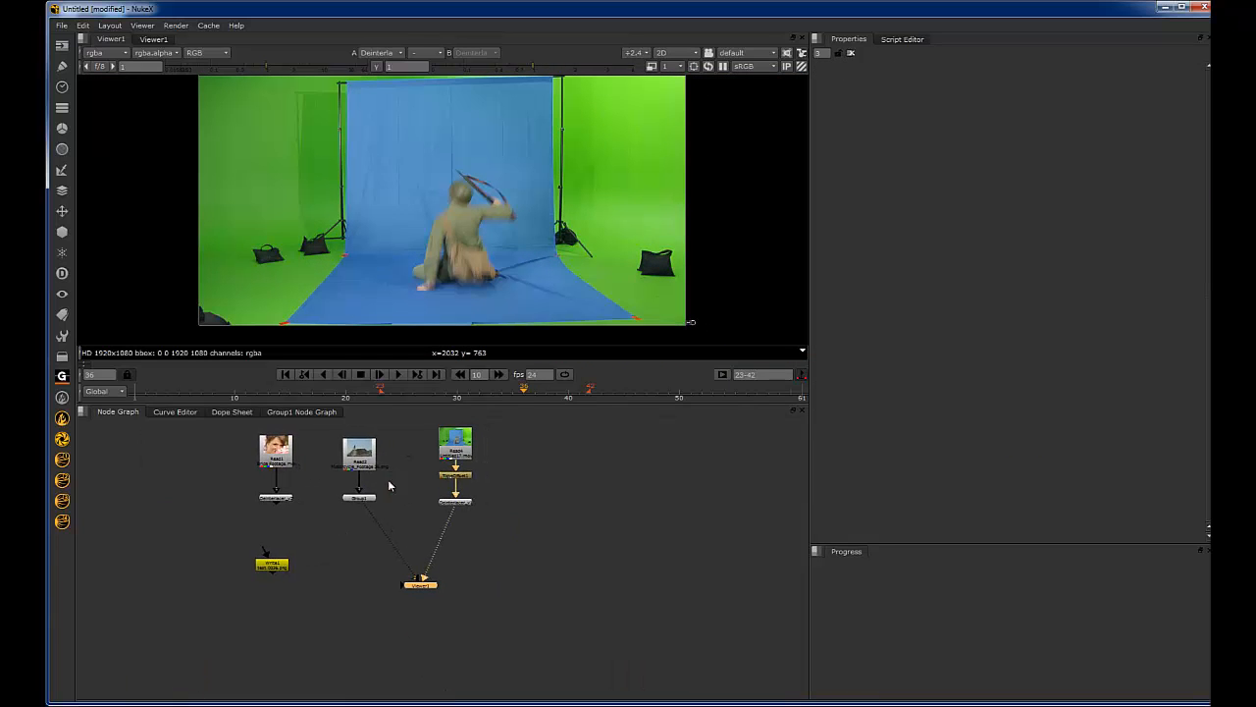